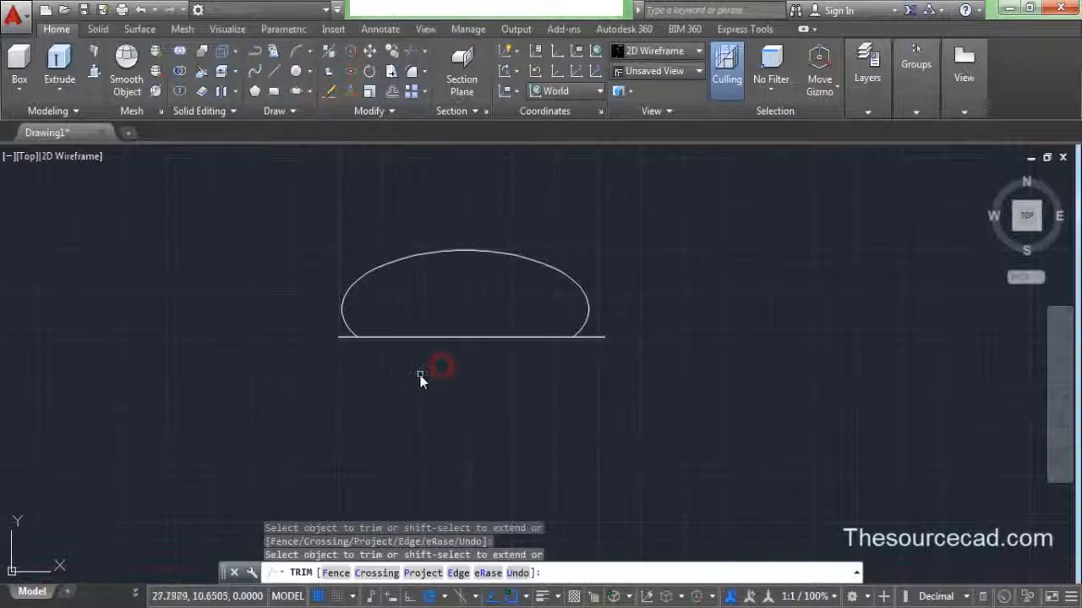
- End the trim and erase the horizontal base line beneath the arch
right_click(257, 235)
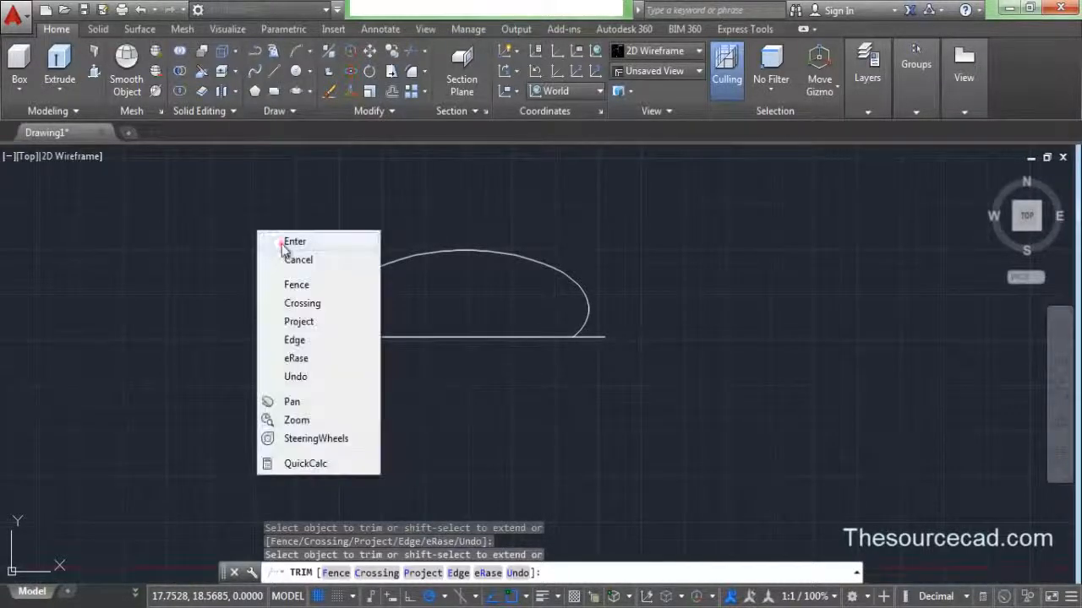
click(282, 243)
click(420, 339)
right_click(251, 234)
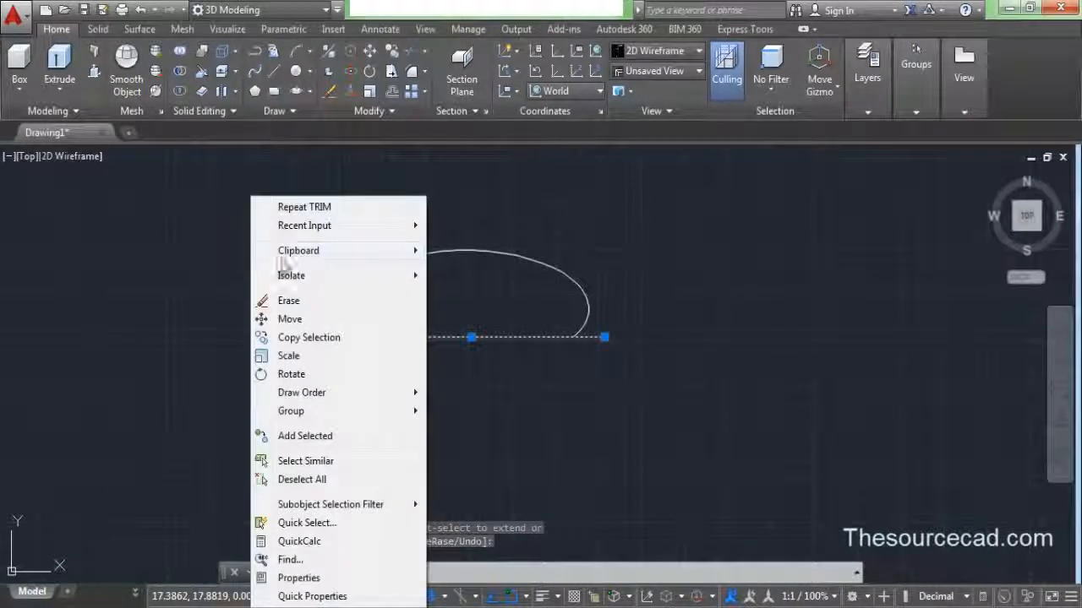
click(289, 303)
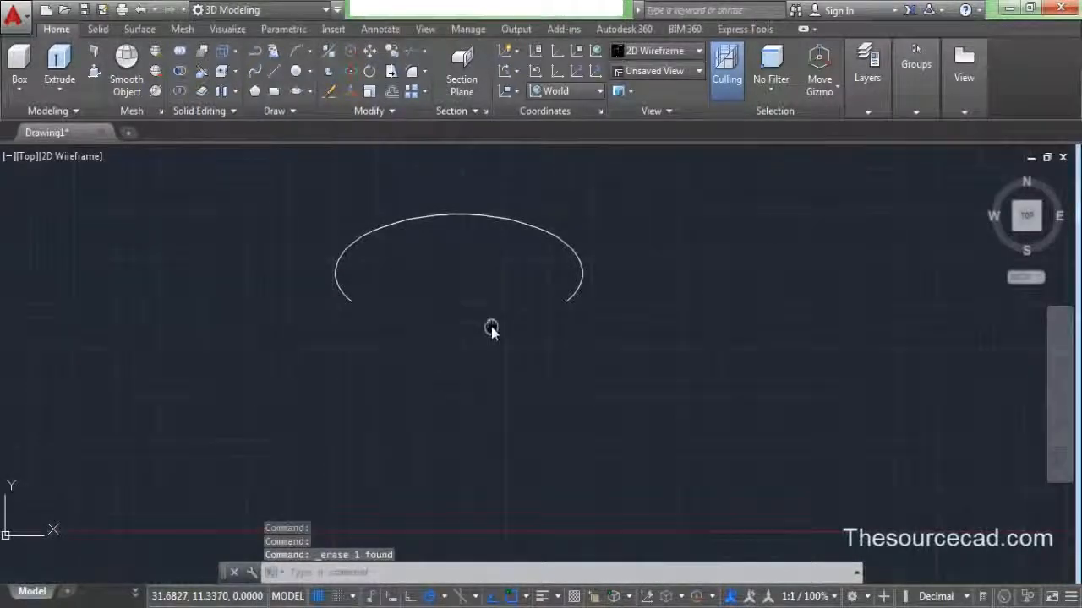
- Draw a spline from the arch's left endpoint down through three points into a short tail
click(255, 72)
click(349, 299)
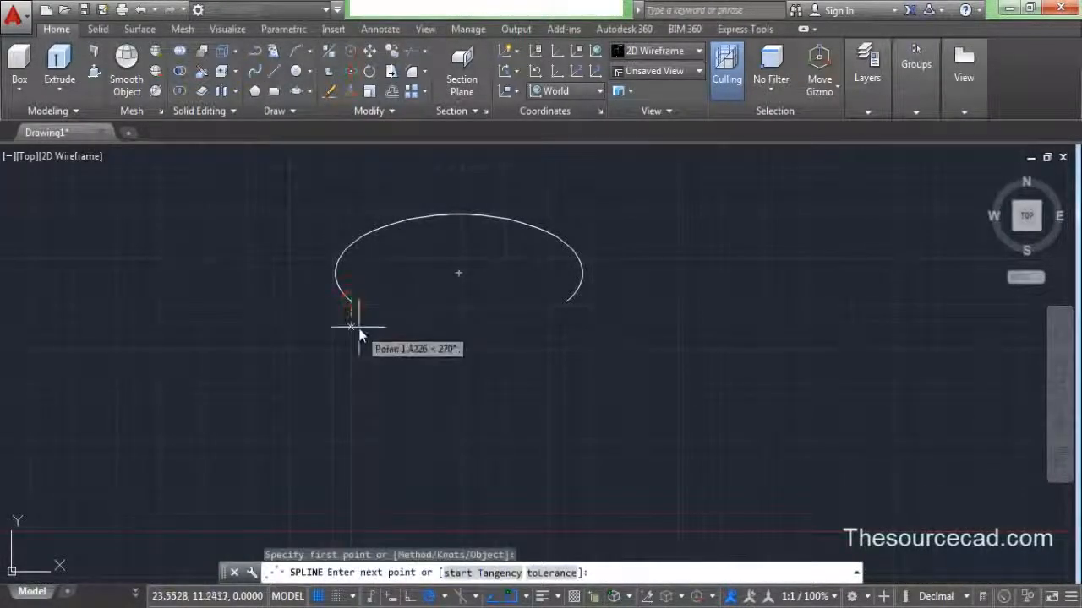
scroll(357, 321, up, 6)
middle_drag(358, 320, 426, 408)
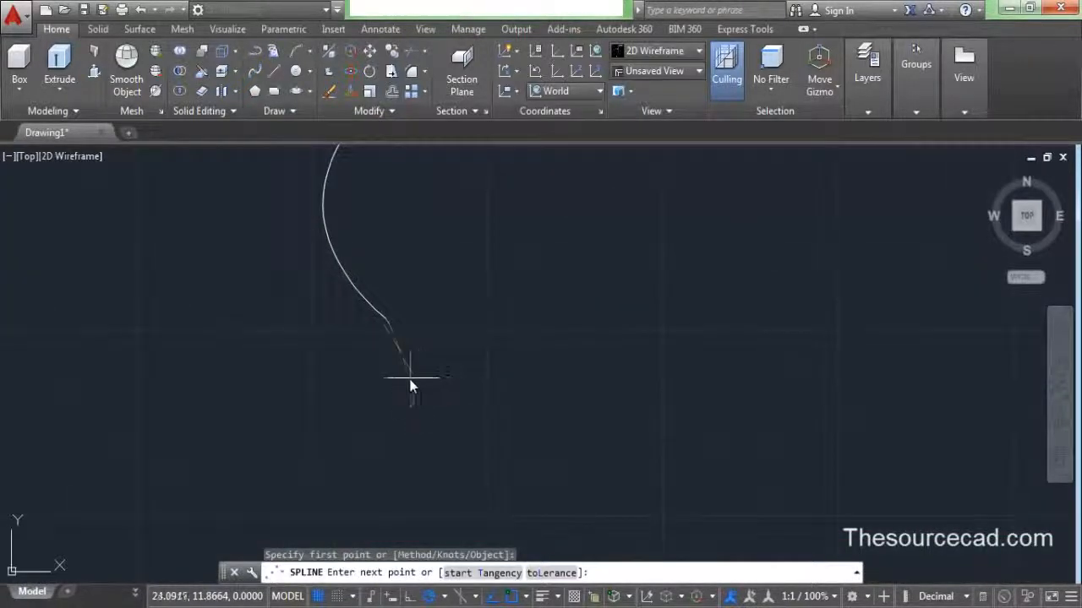
click(410, 387)
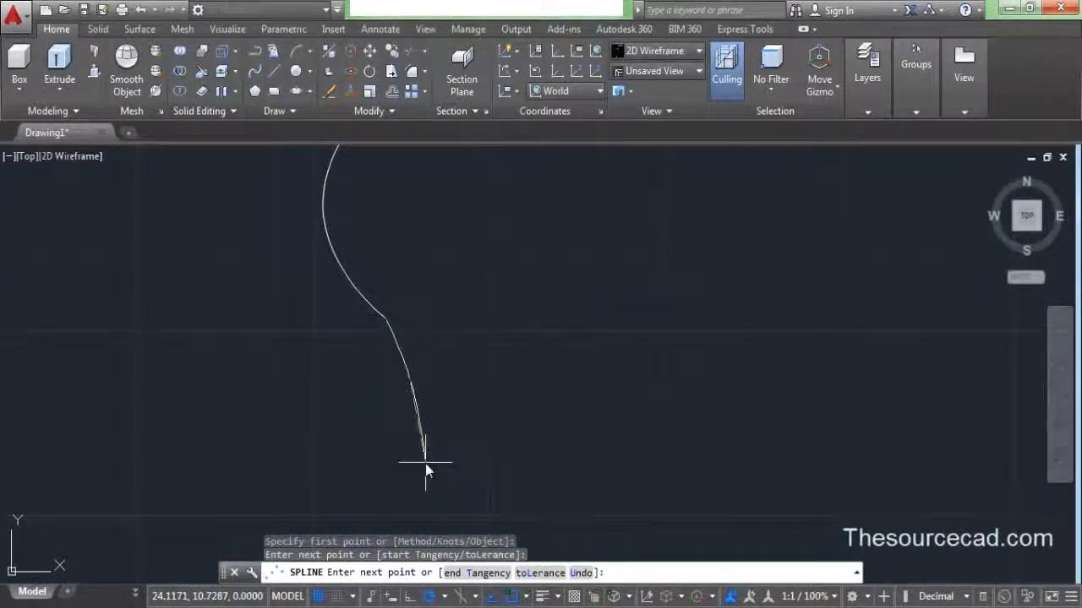
click(426, 464)
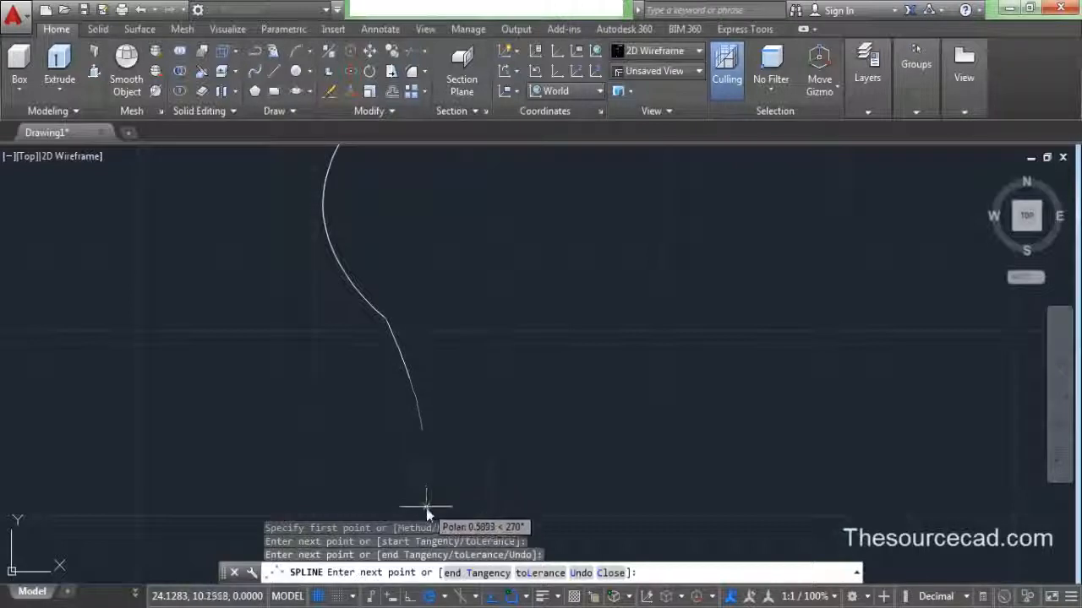
scroll(429, 509, down, 5)
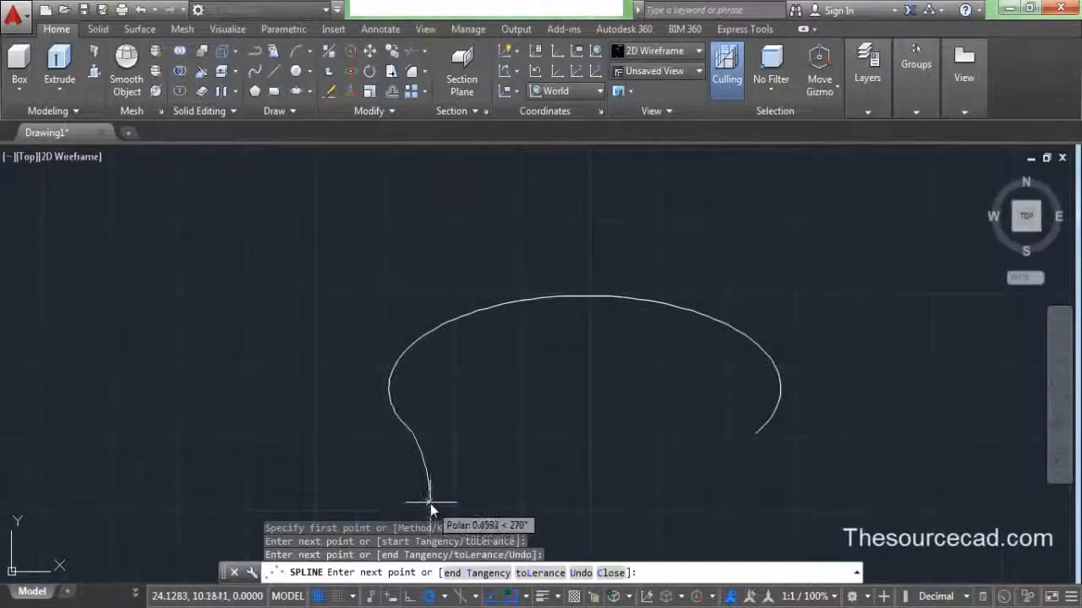
middle_drag(430, 504, 430, 435)
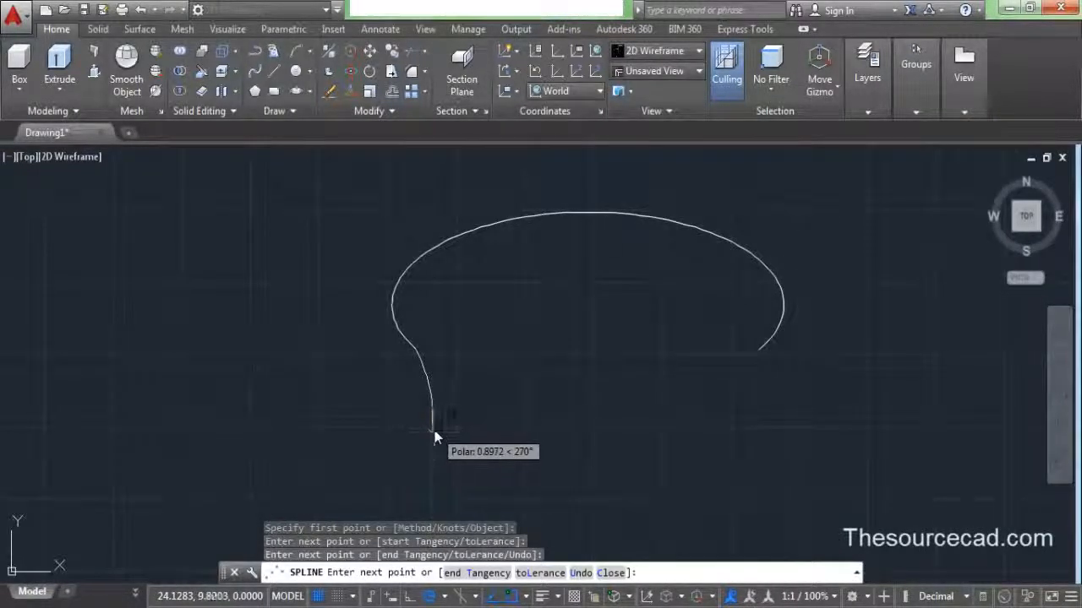
click(432, 429)
key(Return)
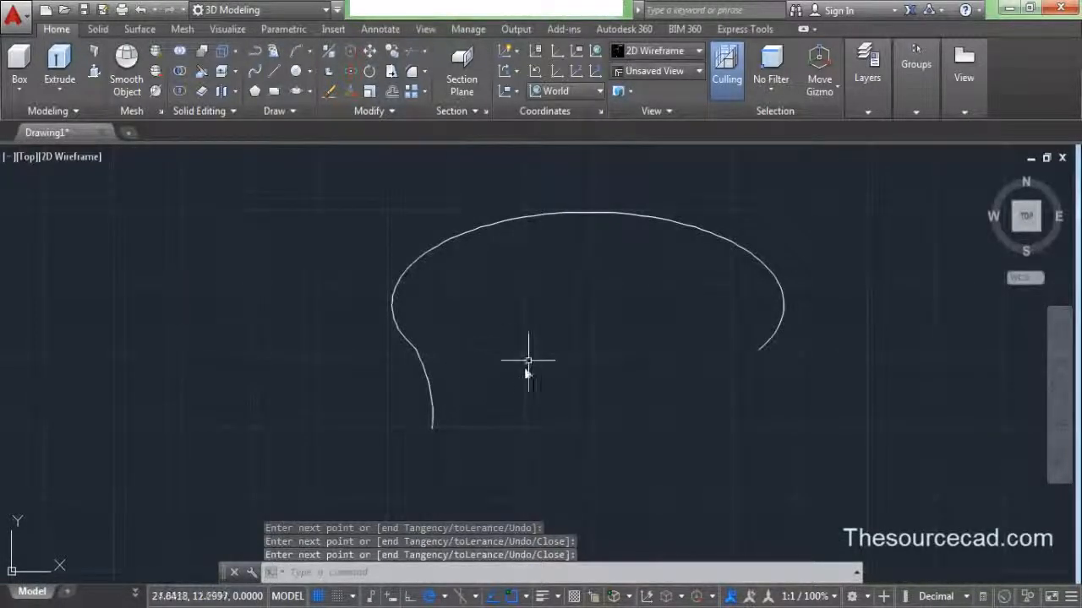
- Draw a vertical line from the arch's top down to well below the curve
click(273, 70)
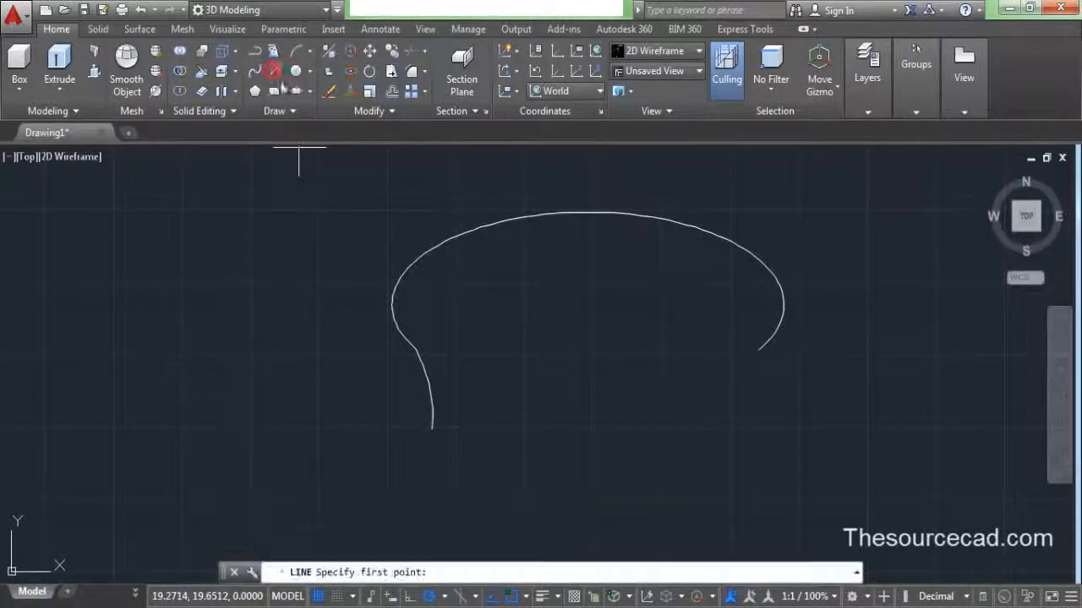
click(589, 216)
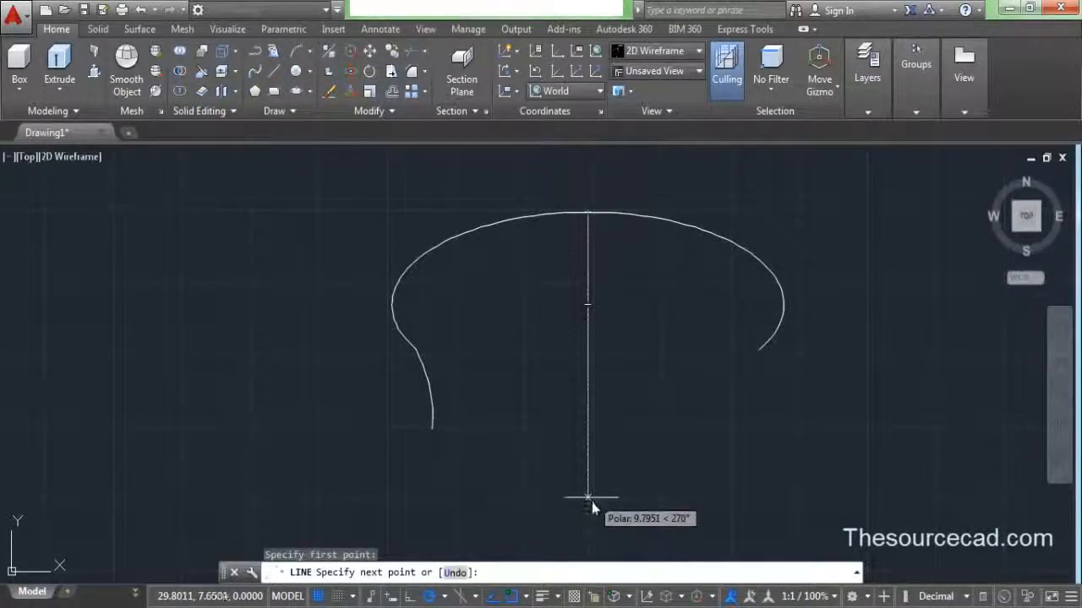
click(589, 513)
right_click(639, 328)
click(652, 344)
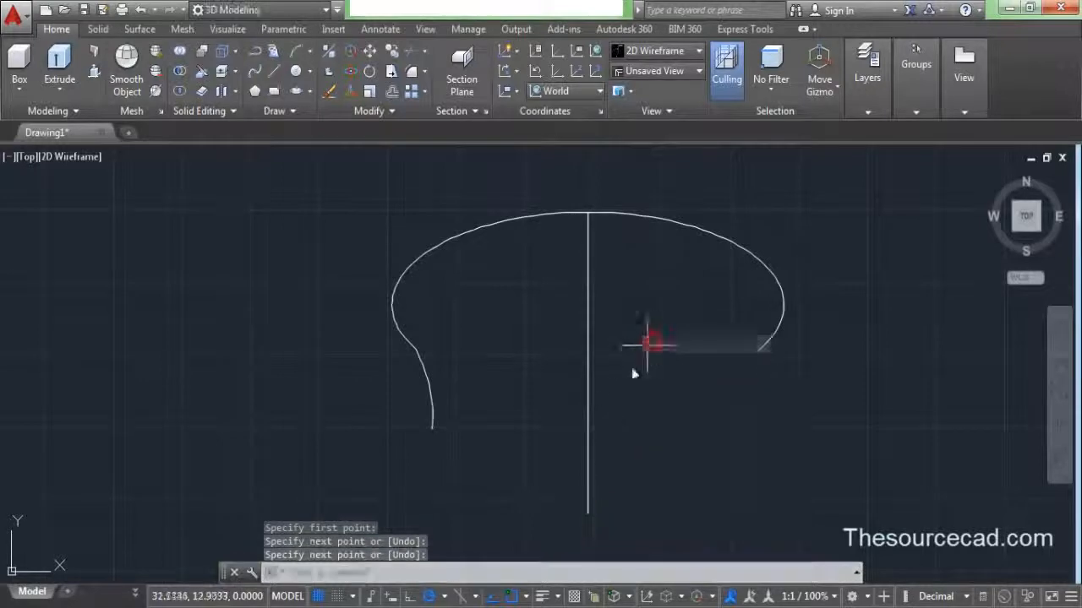
- Crossing-select the curves and join the arch and tail into one spline
click(456, 448)
click(326, 250)
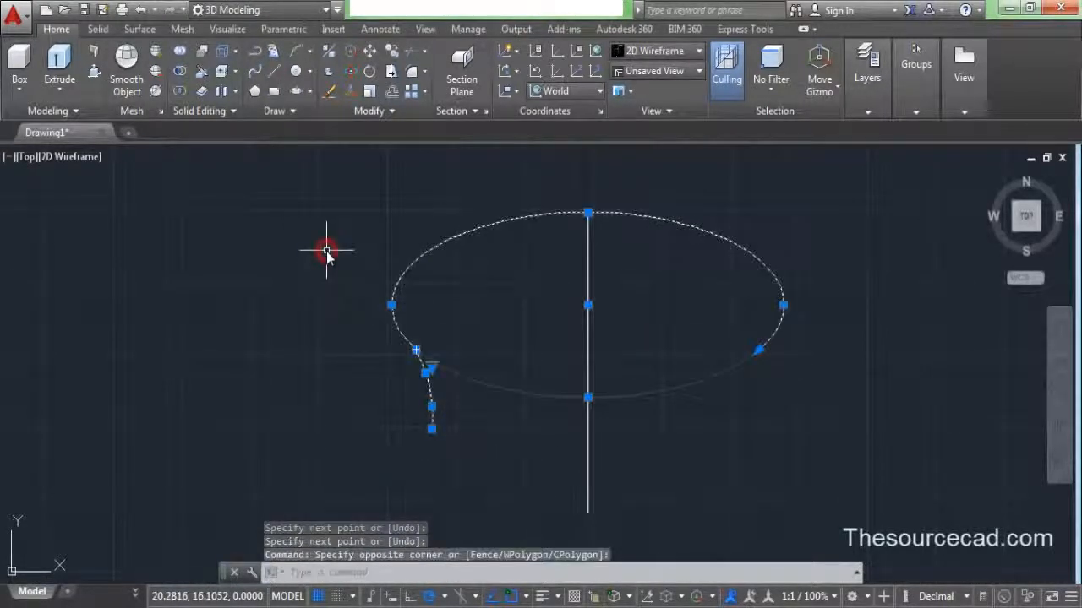
key(Return)
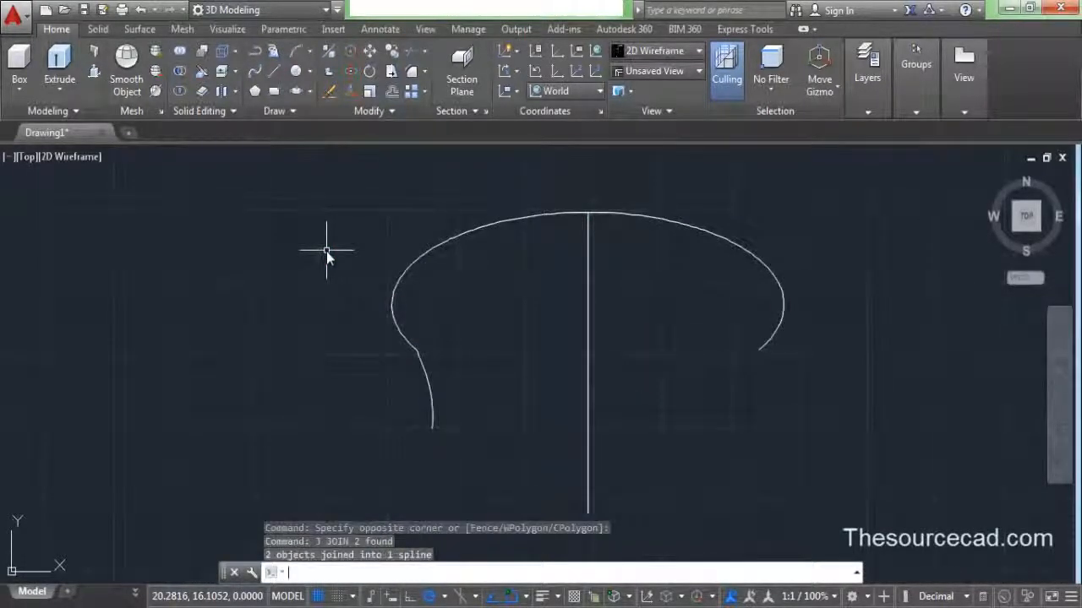
click(402, 337)
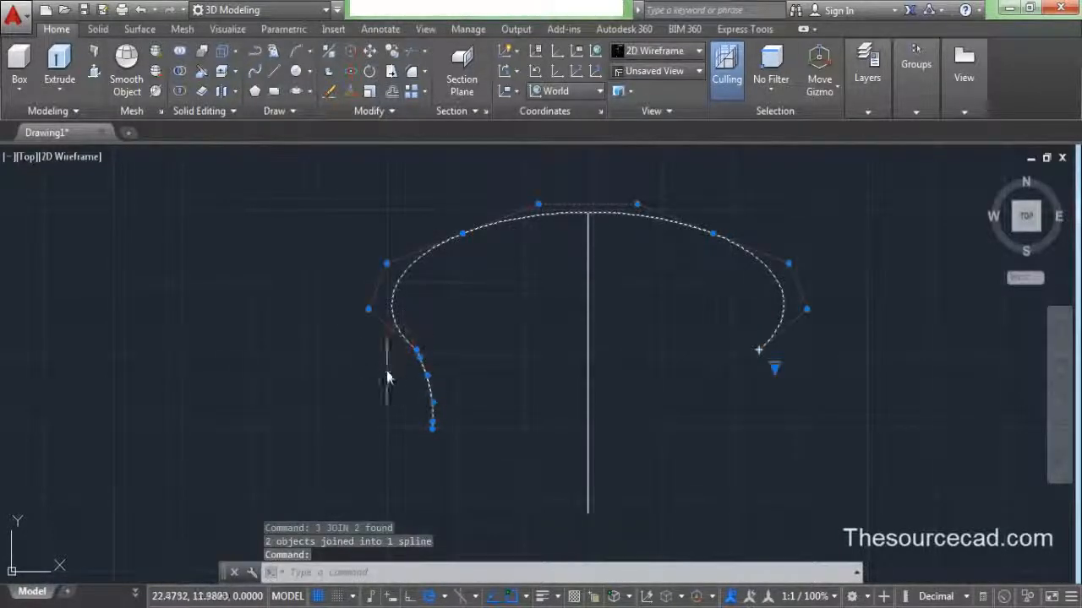
- Remove the control vertex causing the kink on the spline's left side
right_click(324, 335)
click(372, 476)
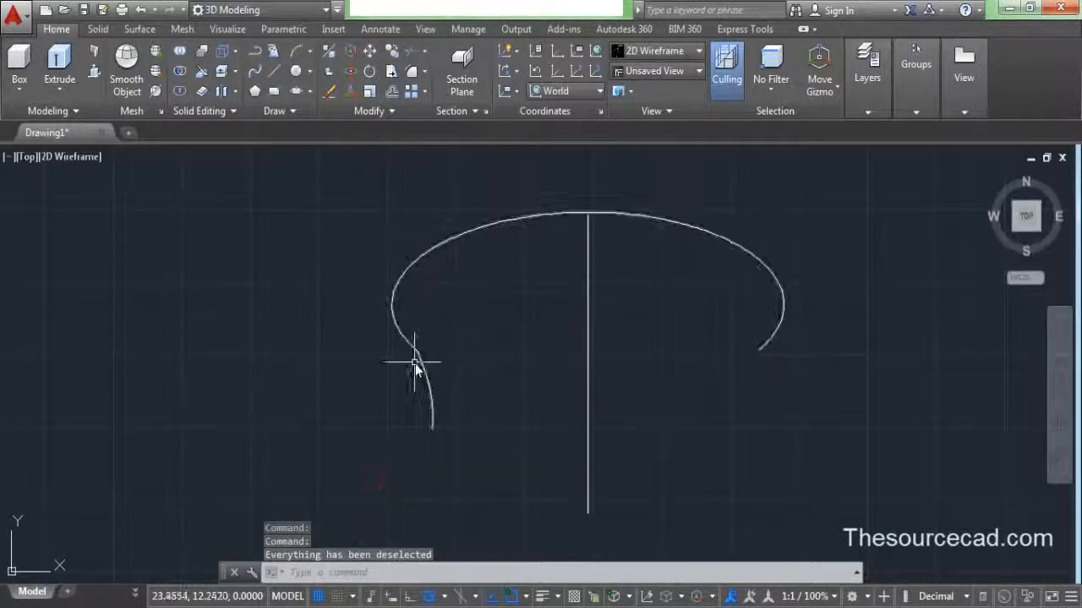
scroll(431, 376, up, 5)
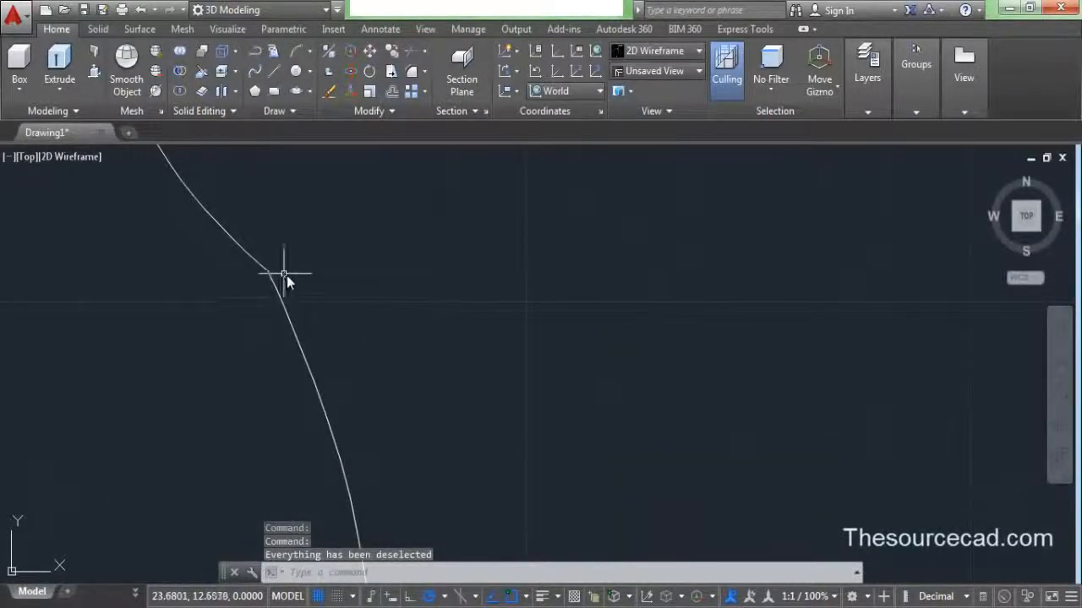
middle_drag(287, 276, 459, 374)
click(394, 381)
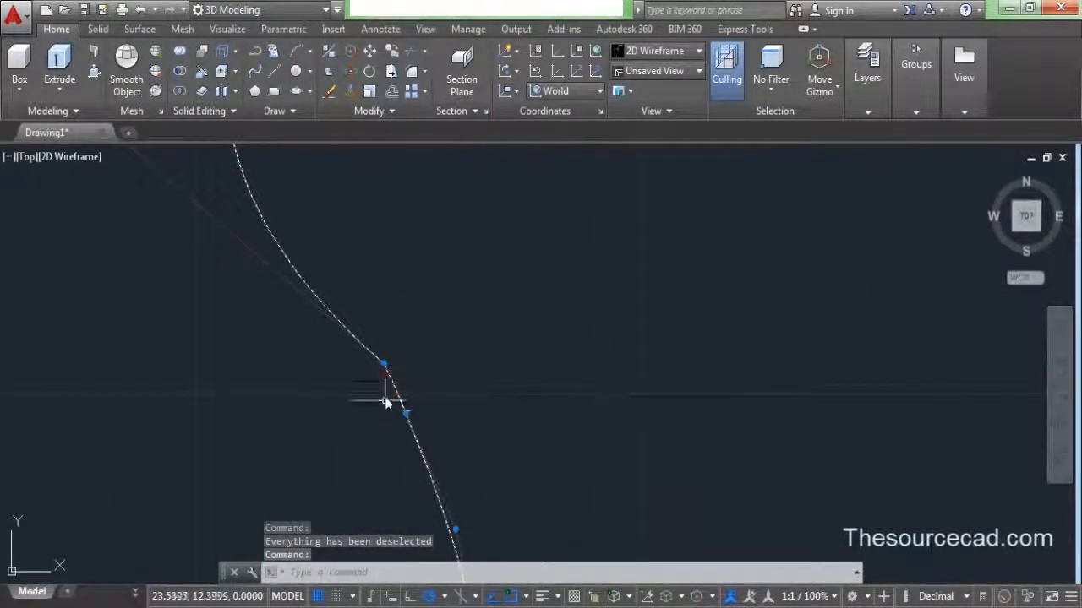
mouse_move(383, 363)
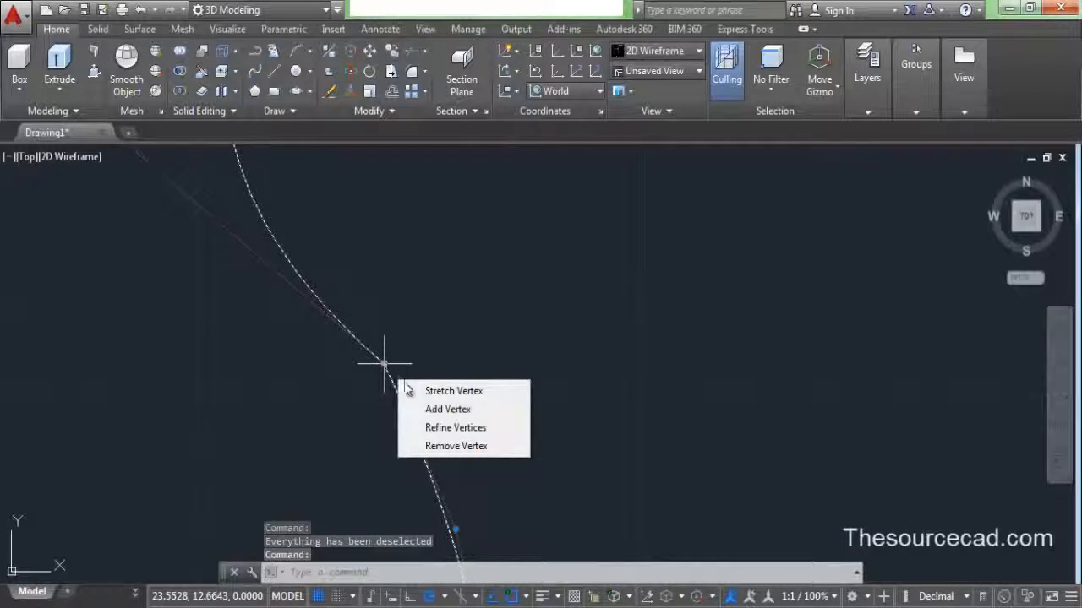
click(448, 447)
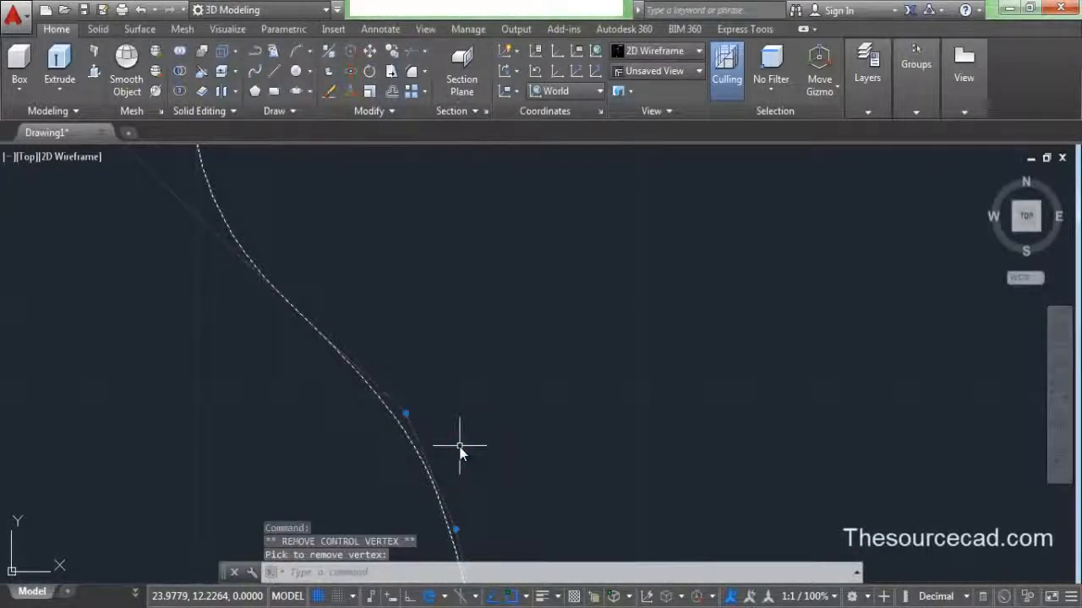
scroll(458, 446, down, 5)
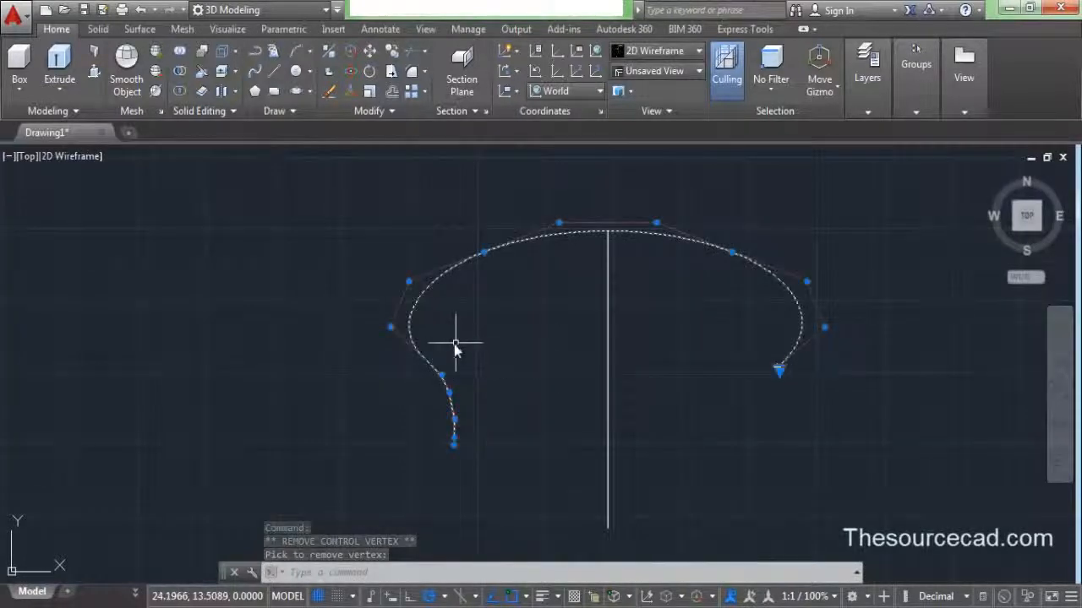
click(398, 329)
- Move two spline vertices rightward to smooth the left side and round the bulge
scroll(363, 302, up, 4)
click(431, 367)
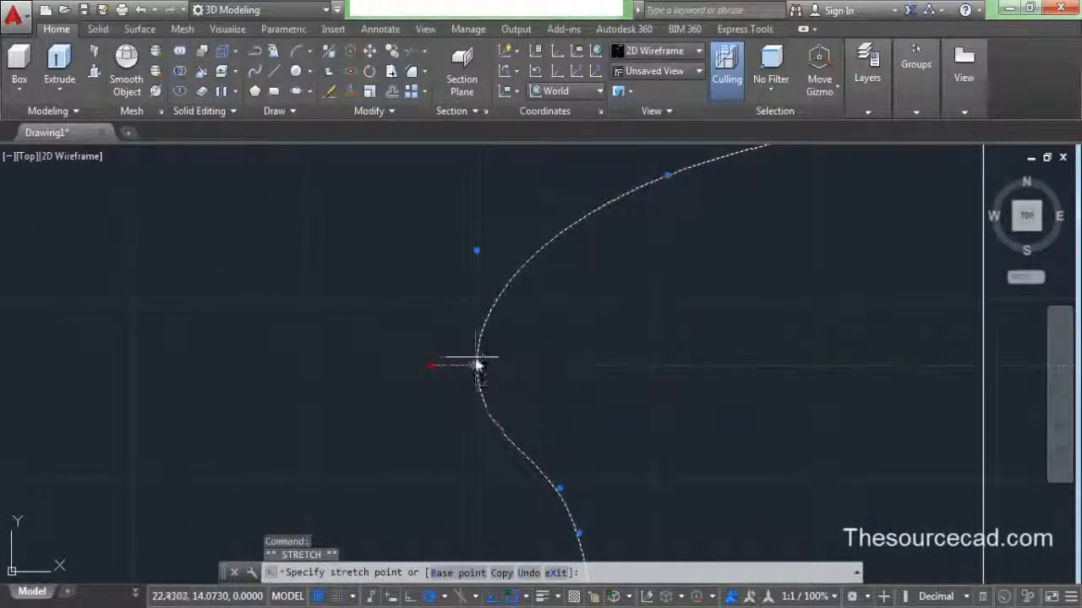
click(476, 366)
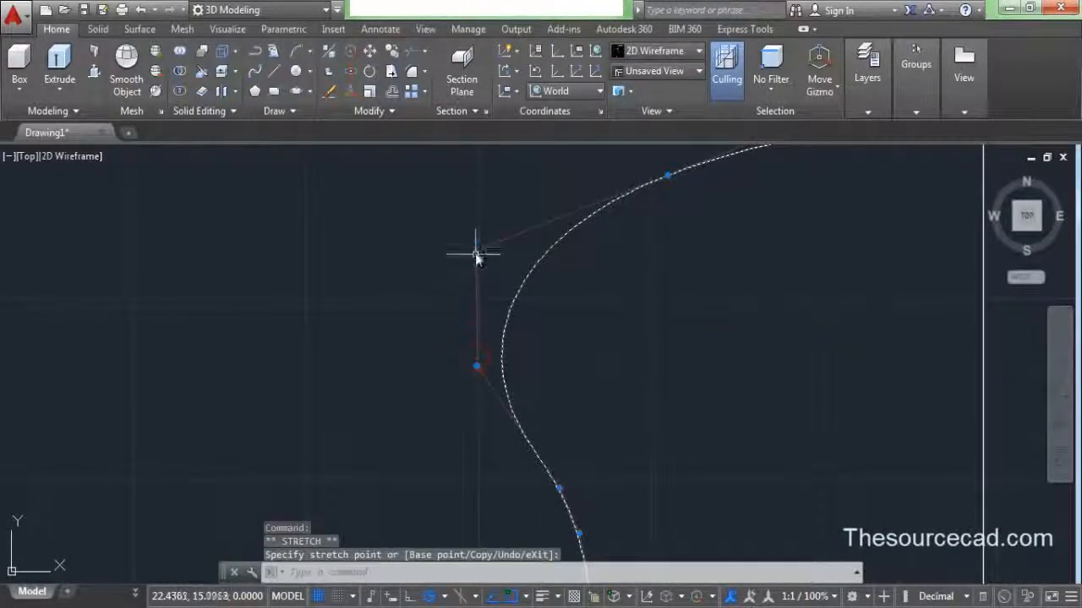
click(476, 253)
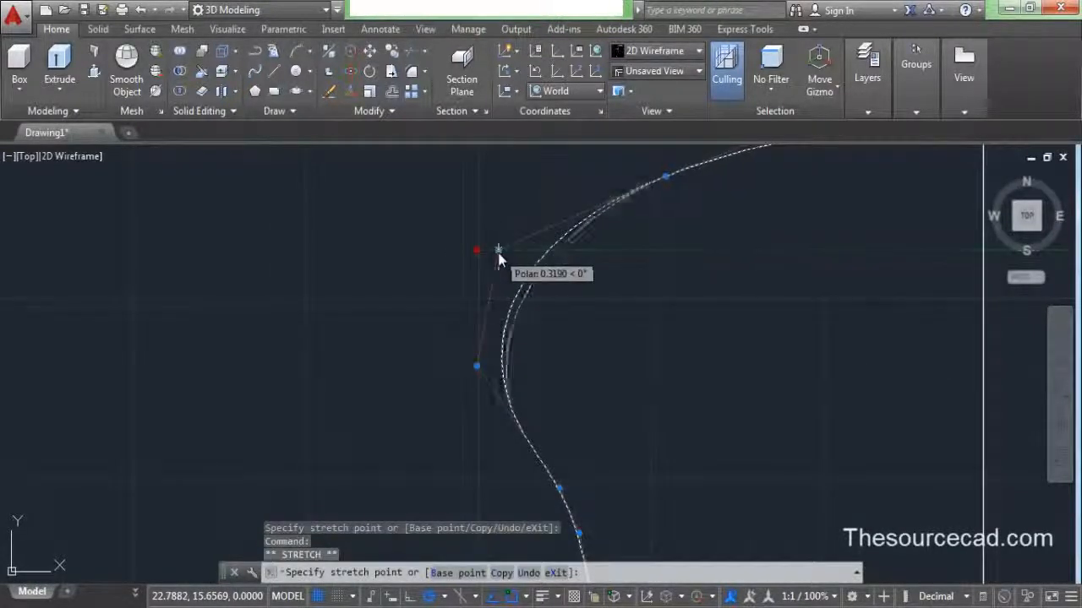
drag(475, 365, 502, 365)
scroll(547, 397, down, 5)
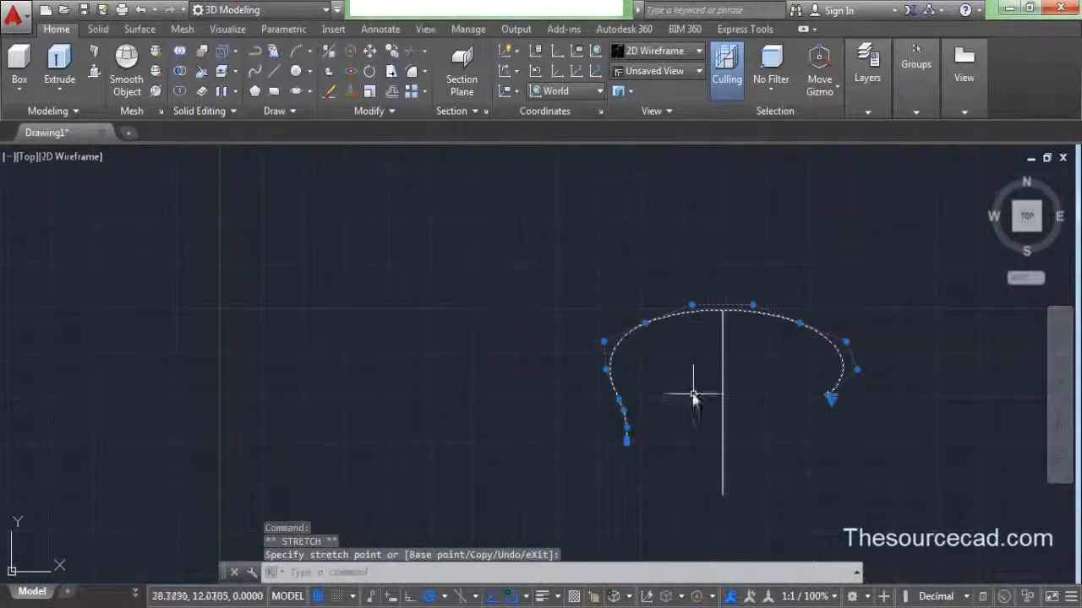
middle_drag(696, 387, 513, 338)
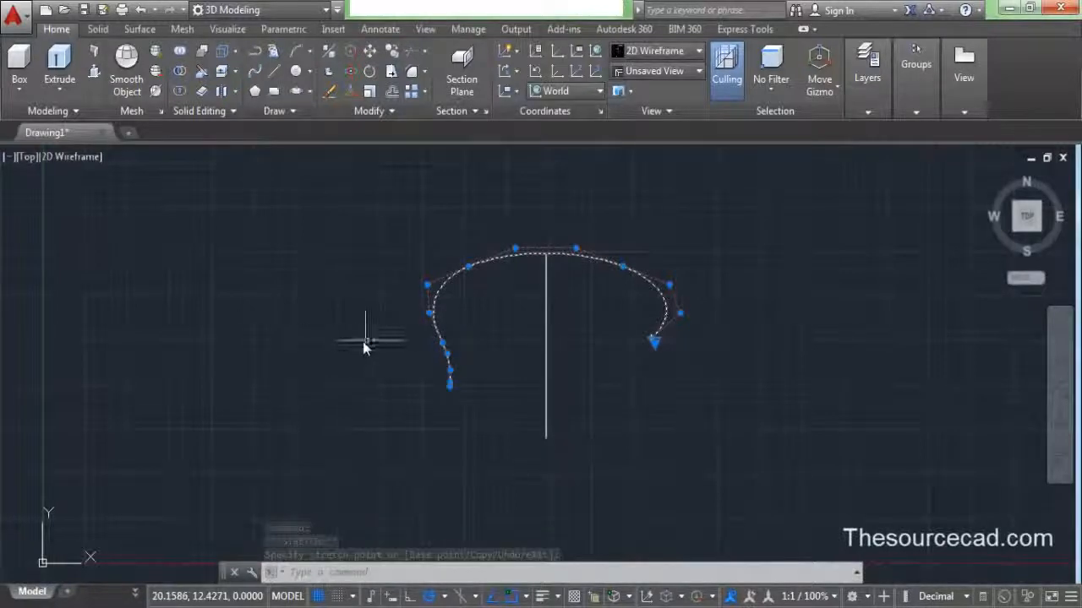
scroll(459, 305, up, 2)
scroll(458, 304, up, 2)
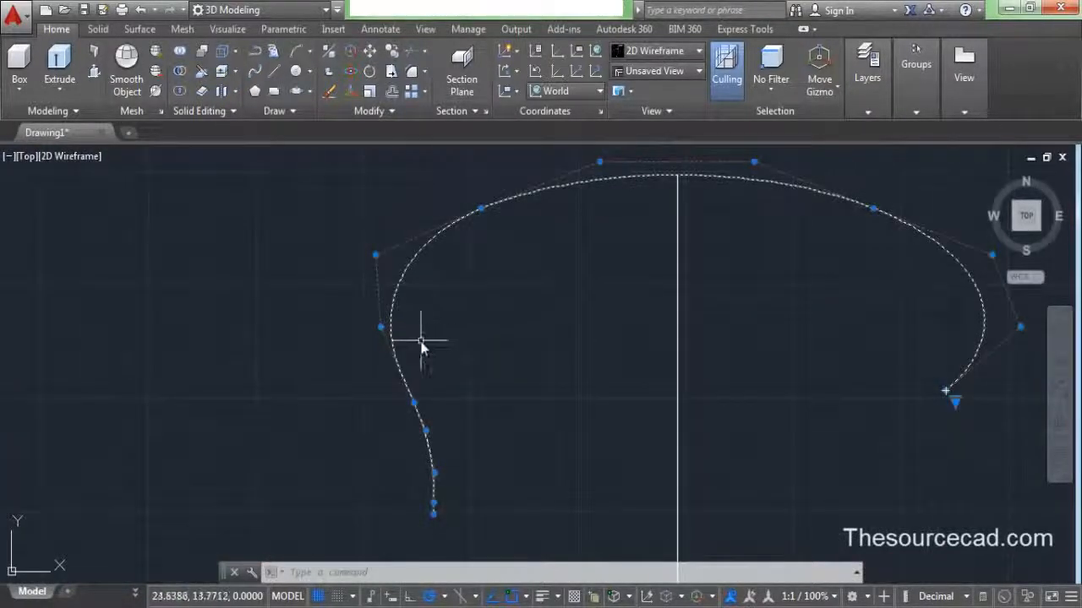
right_click(450, 338)
click(490, 478)
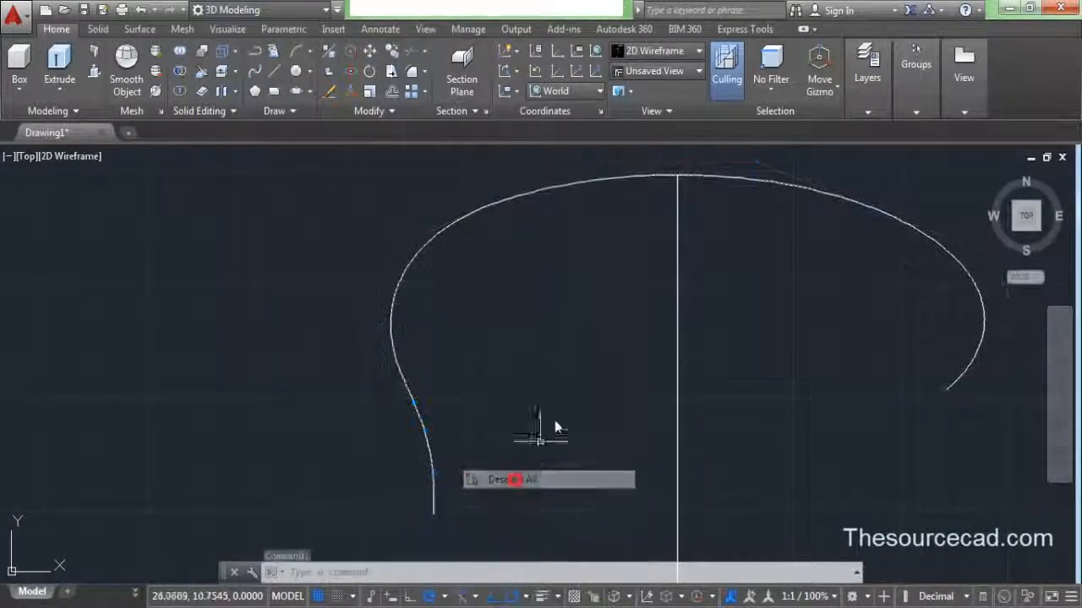
scroll(567, 363, down, 2)
middle_drag(574, 374, 499, 380)
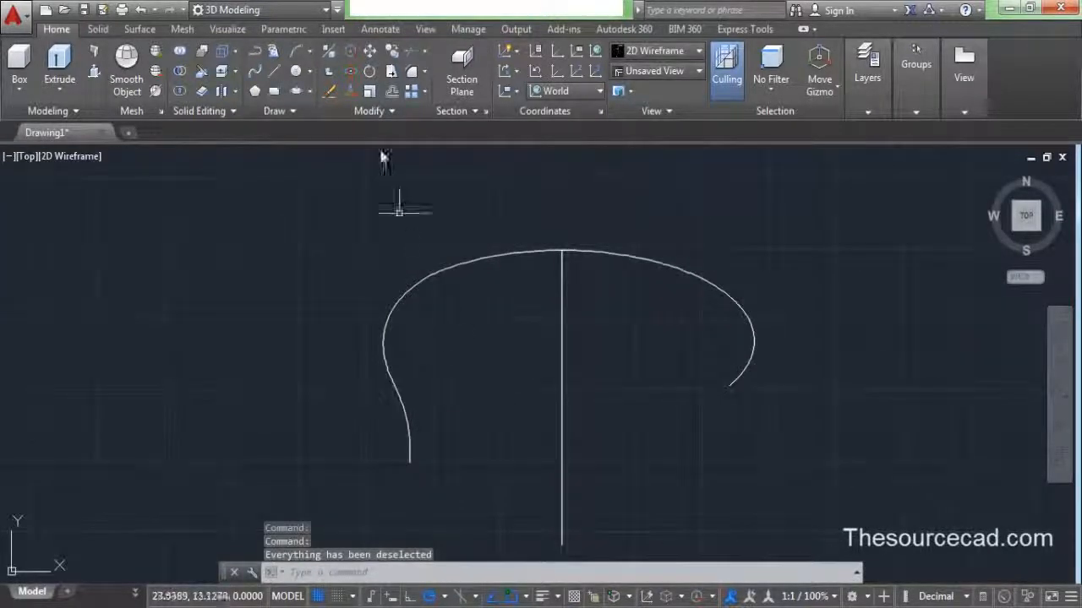
- Trim the curve at the vertical line using all edges, removing its right portion
click(407, 50)
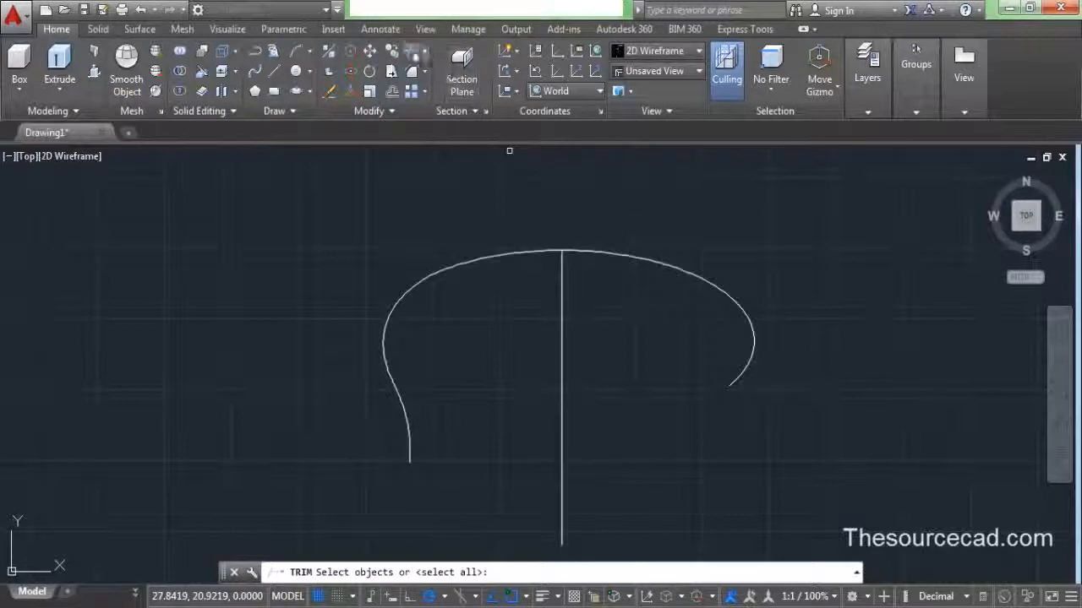
key(Return)
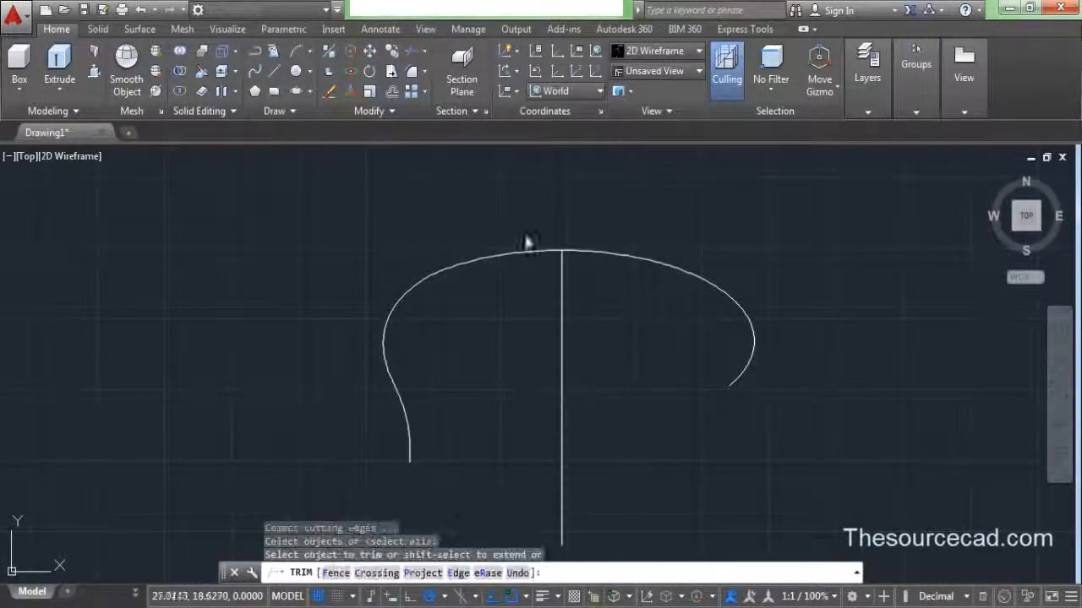
click(627, 255)
scroll(584, 273, down, 1)
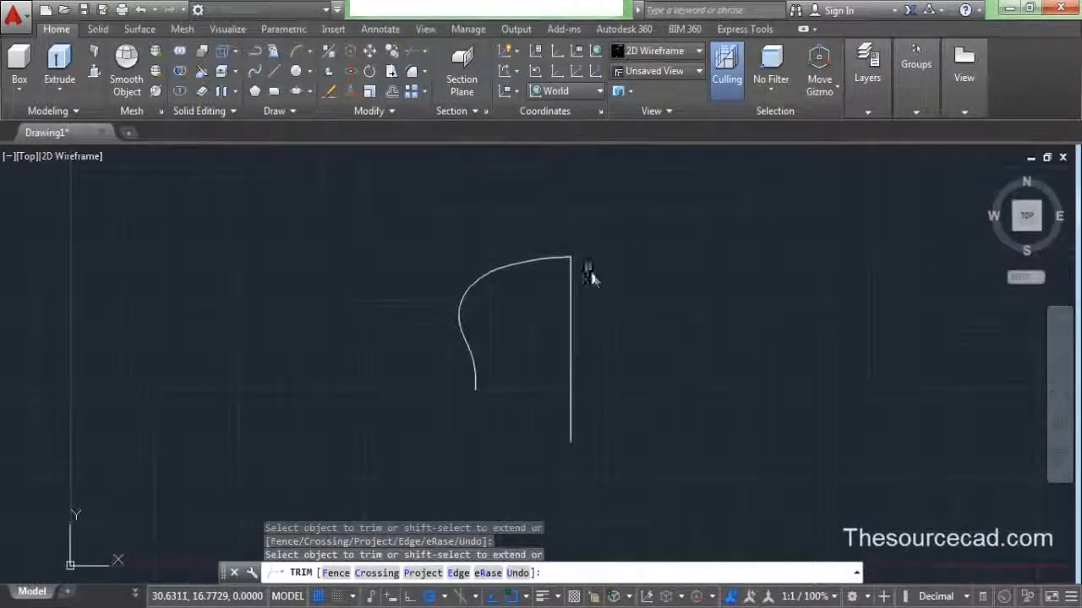
right_click(658, 280)
click(676, 282)
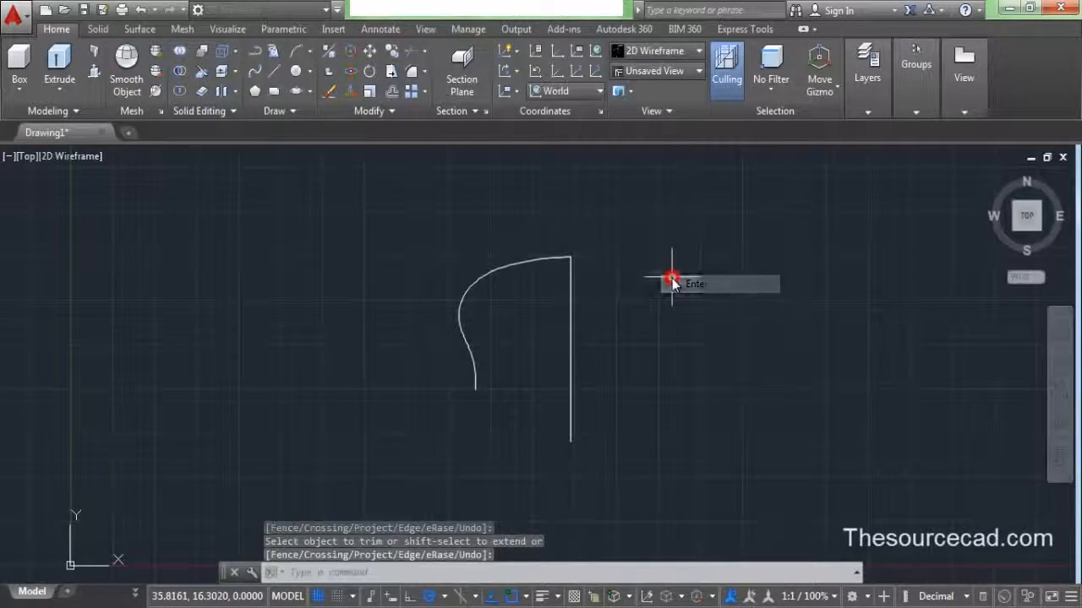
click(387, 112)
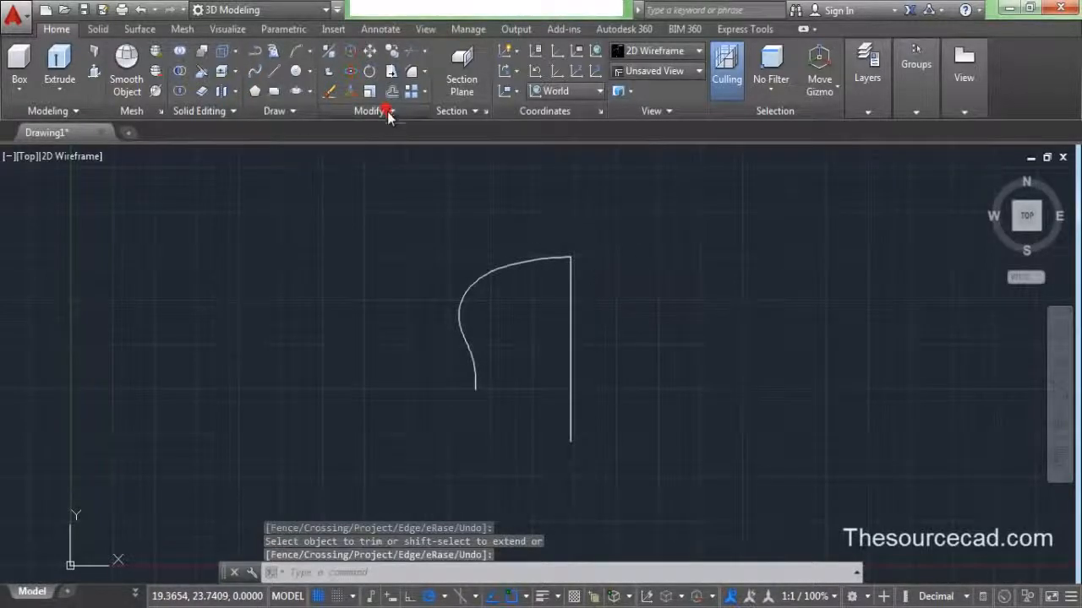
- Mirror the left curve about the vertical centre line, keeping the original
click(514, 265)
key(Return)
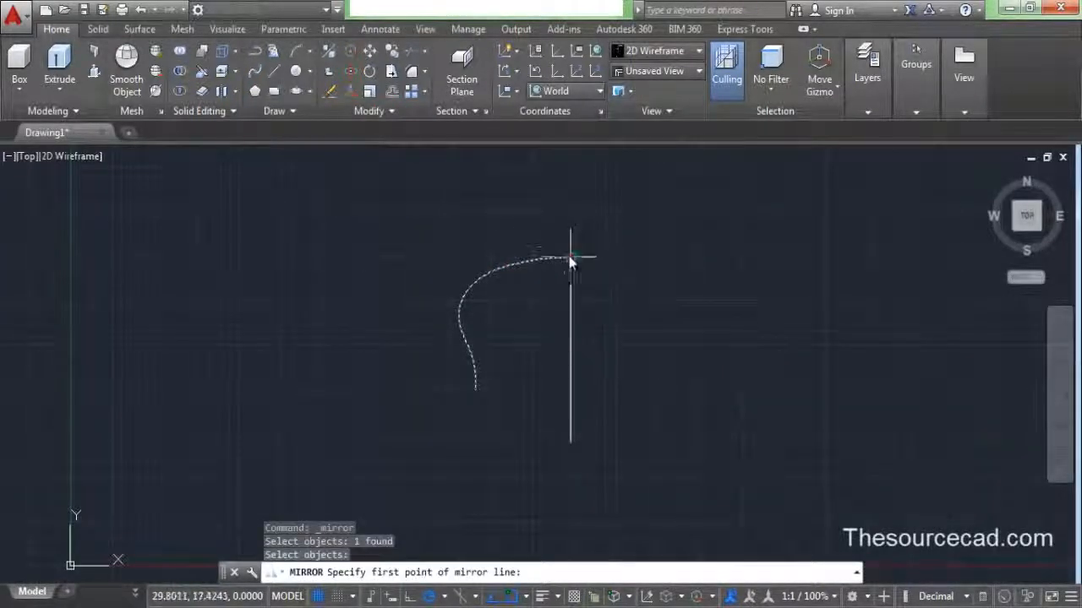
click(570, 256)
click(572, 316)
right_click(572, 316)
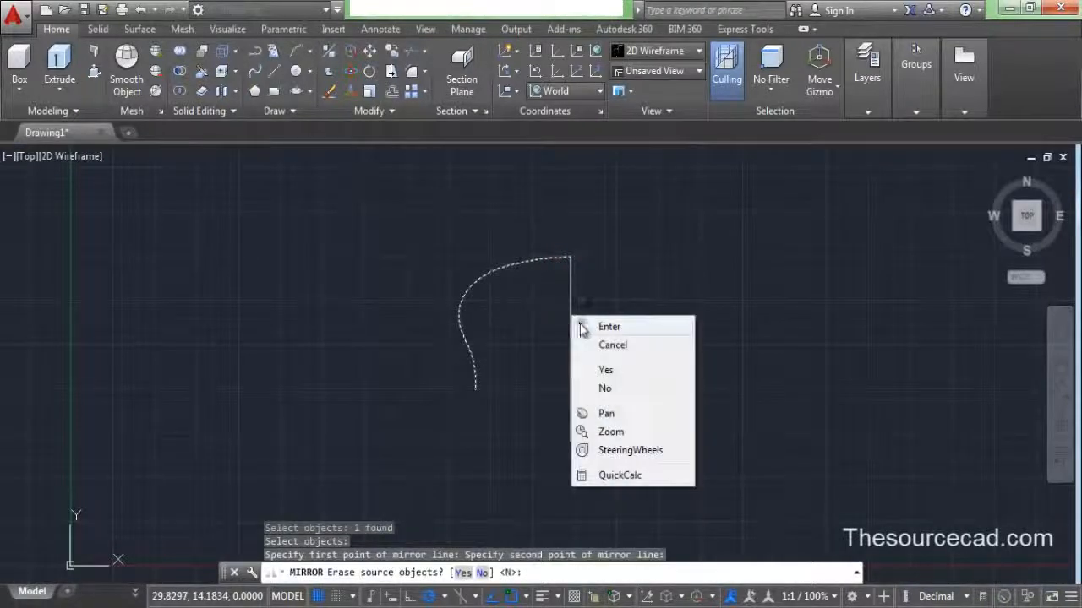
click(607, 326)
- Join the mirrored right curve and original left curve into one spline
click(600, 263)
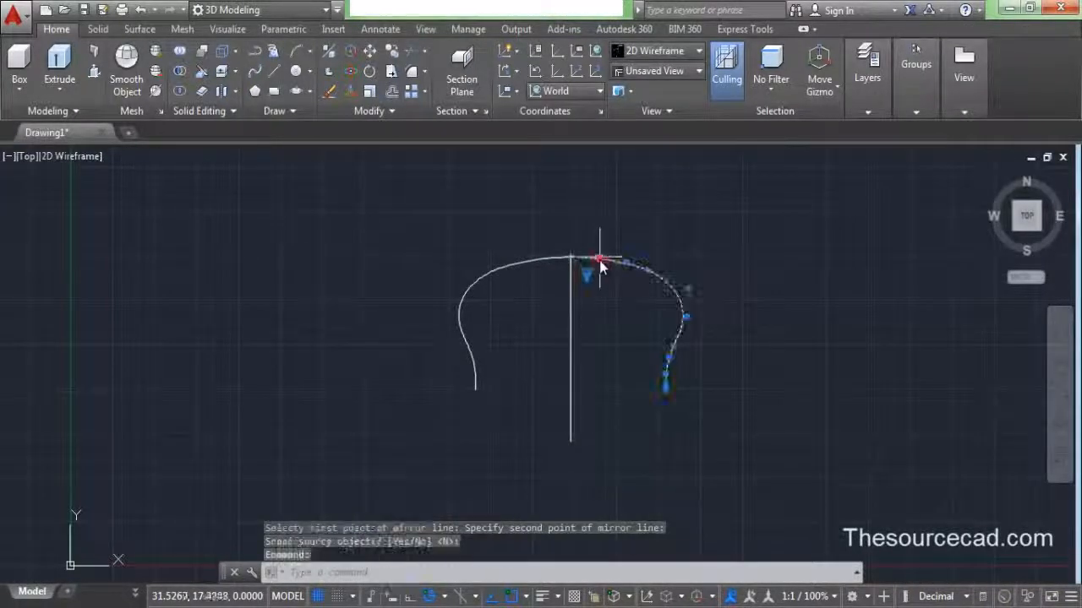
click(544, 260)
click(390, 111)
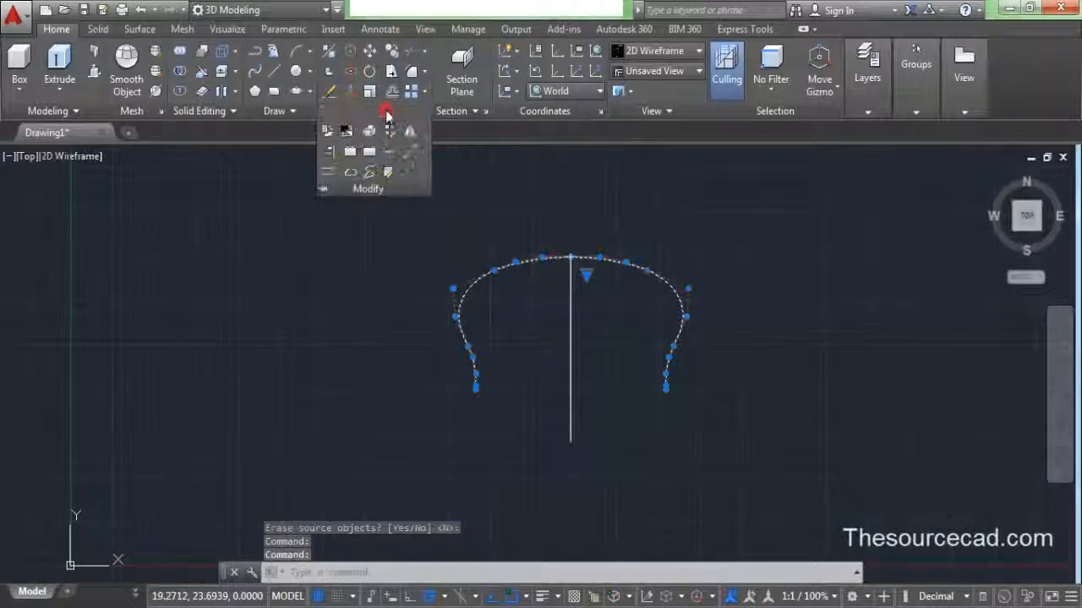
click(388, 151)
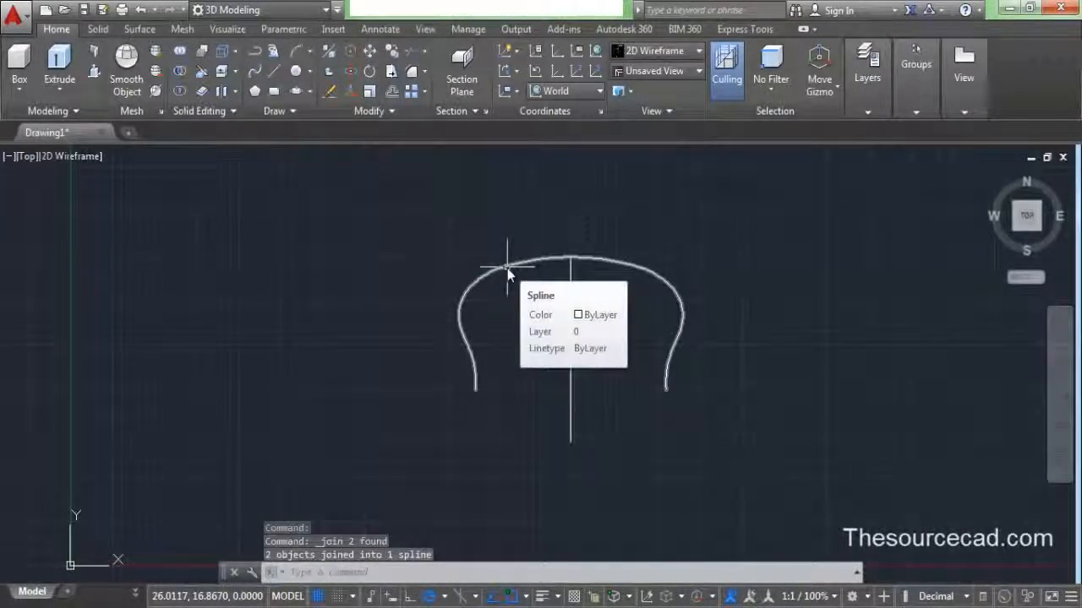
click(391, 91)
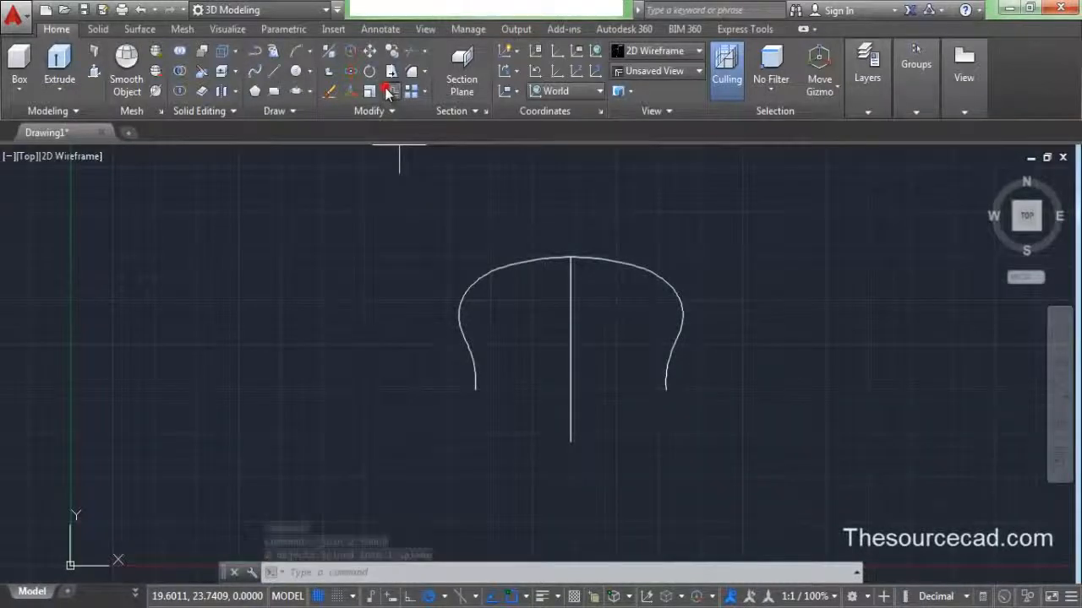
- Offset the arch spline through a point just inside it, creating a parallel copy
click(507, 572)
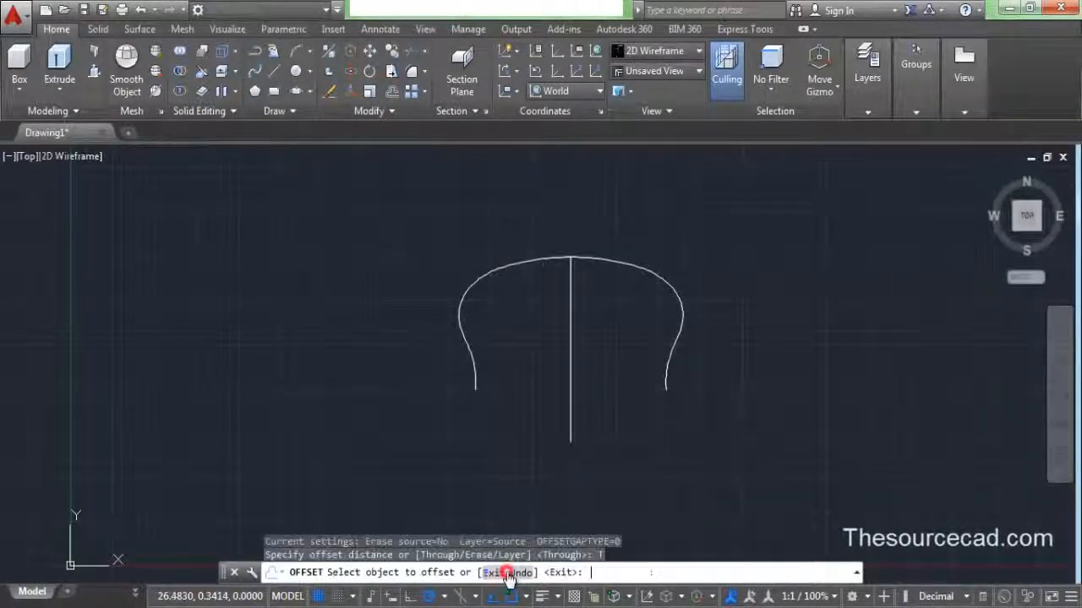
click(464, 341)
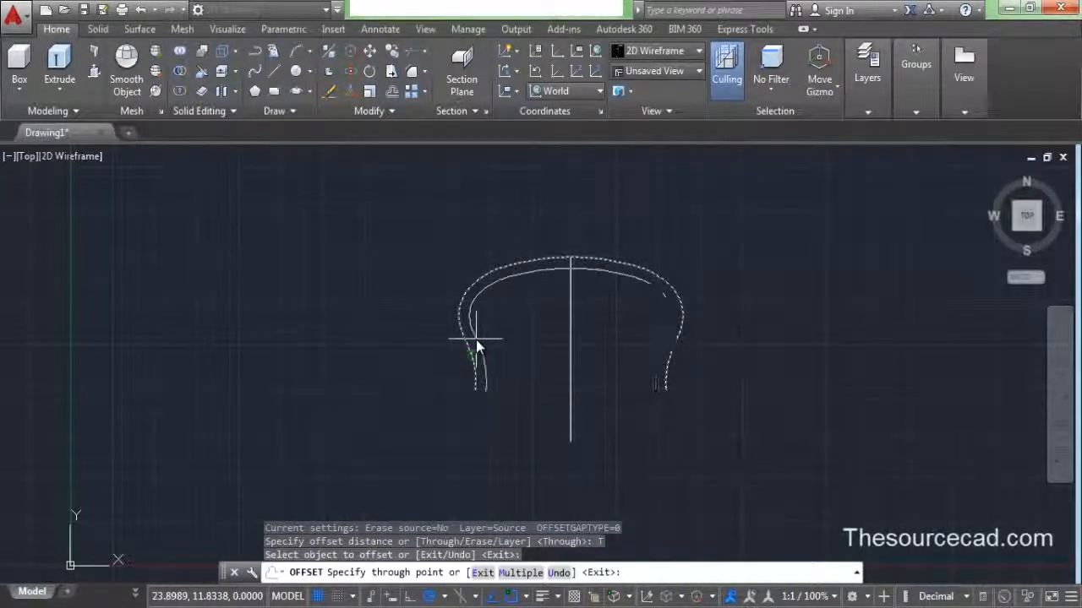
click(478, 340)
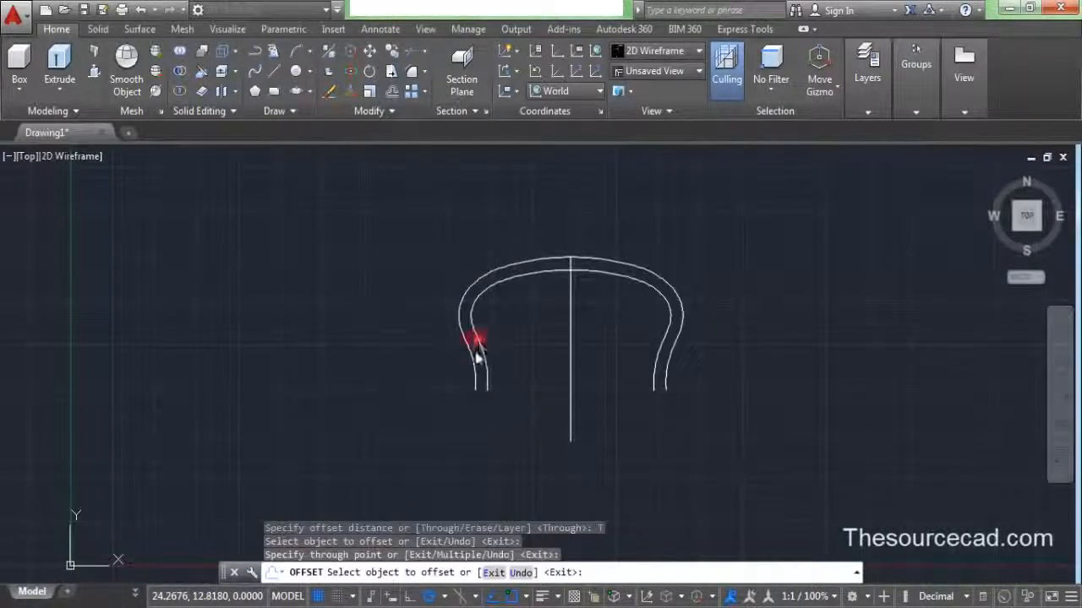
right_click(319, 263)
click(358, 274)
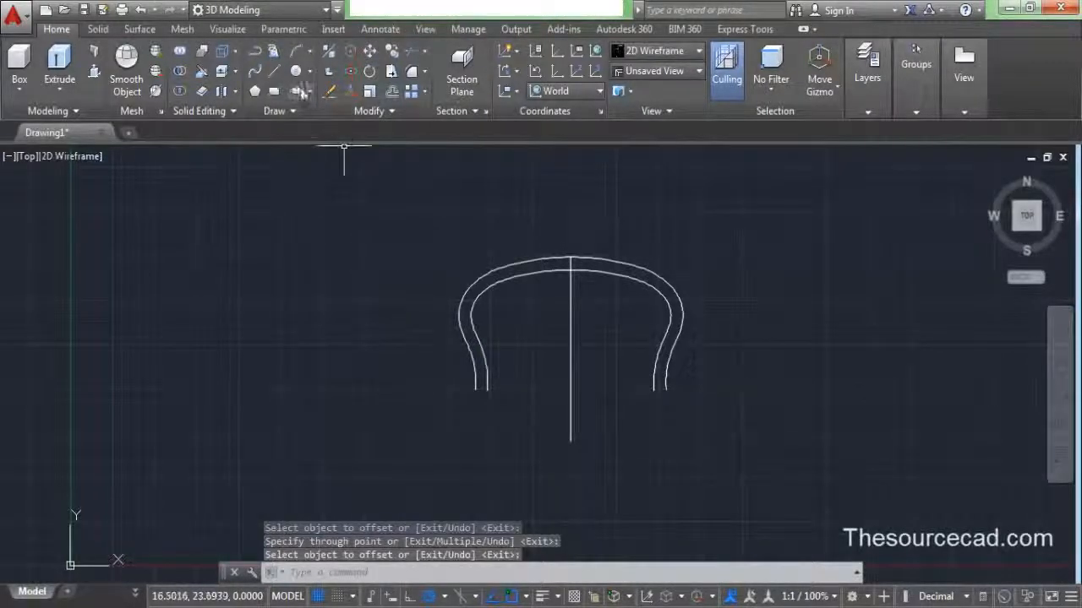
- Close the left leg's end gap with a short line
click(275, 71)
click(473, 389)
click(488, 389)
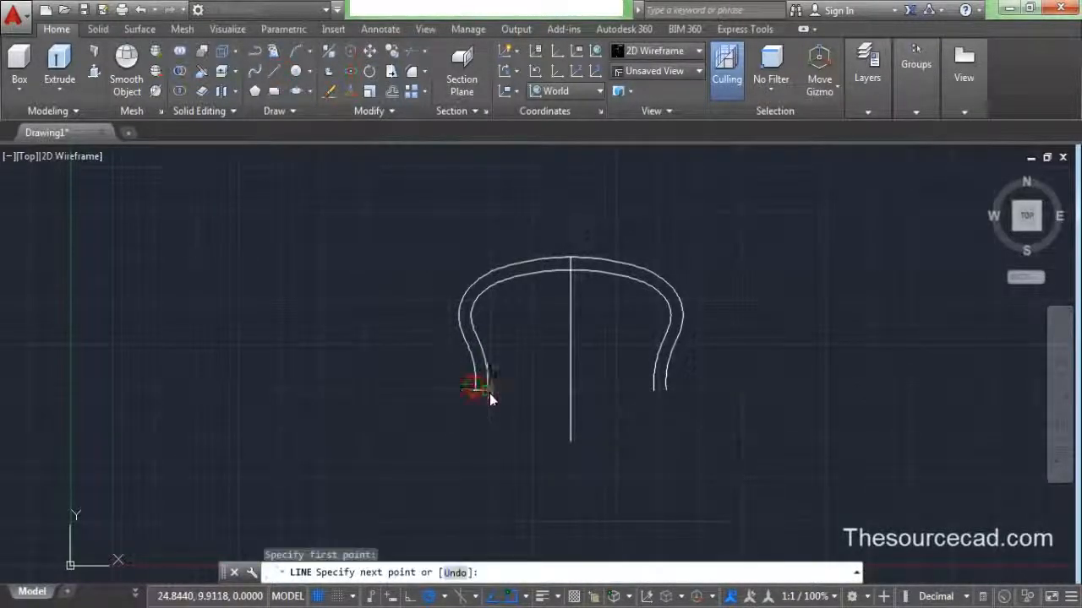
right_click(503, 329)
click(541, 338)
- Close the right leg's end gap with a short line
right_click(588, 350)
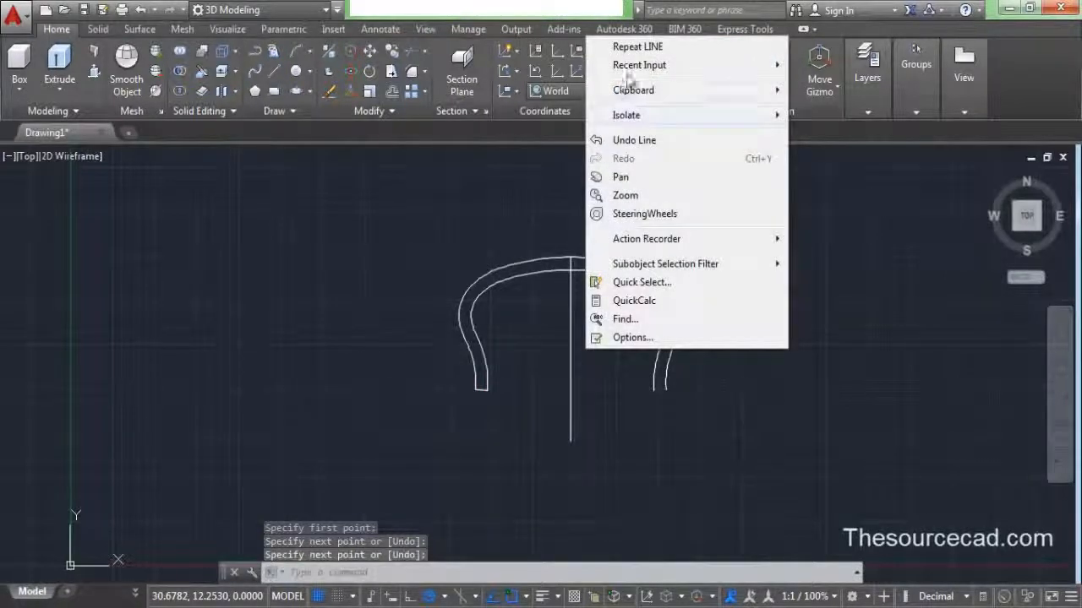
click(637, 47)
click(654, 390)
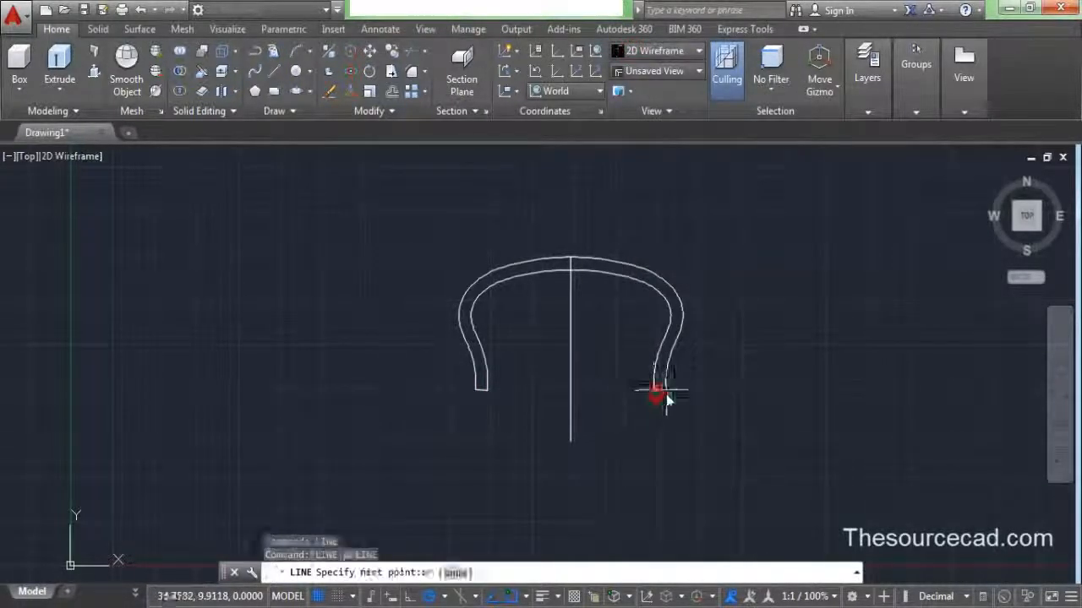
click(666, 390)
right_click(714, 366)
click(719, 371)
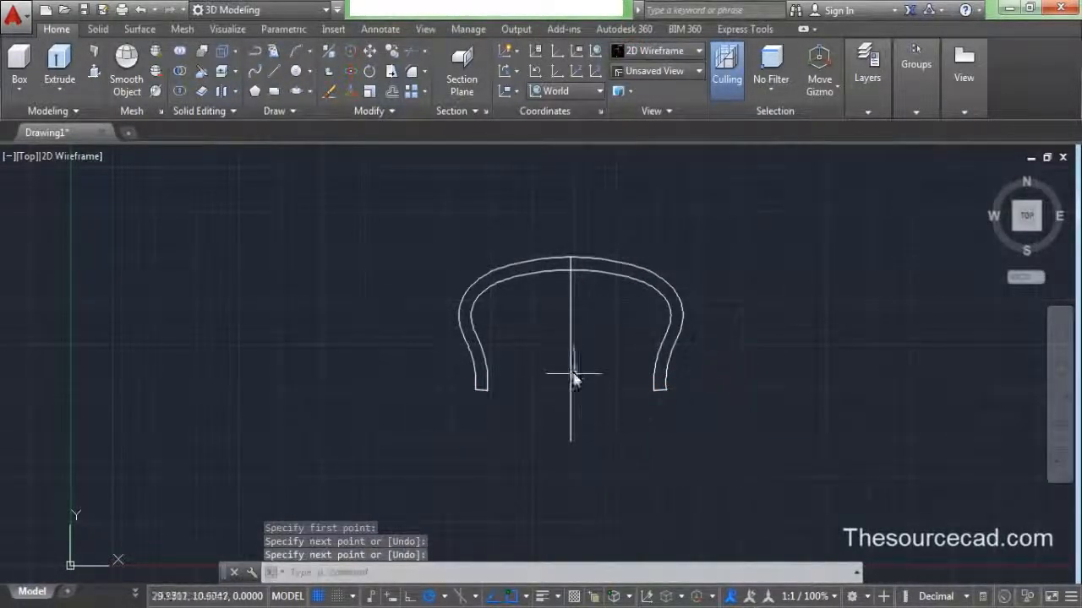
click(571, 367)
right_click(596, 321)
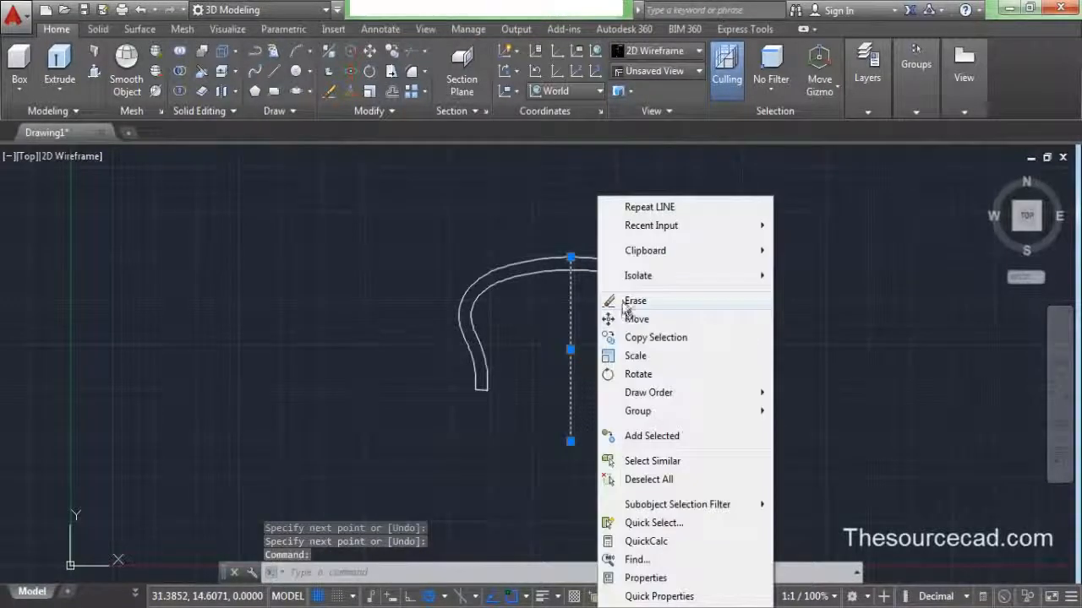
- Erase the centre line, then window-select the arch curves and cap lines and JOIN them
click(635, 302)
middle_drag(561, 300, 531, 364)
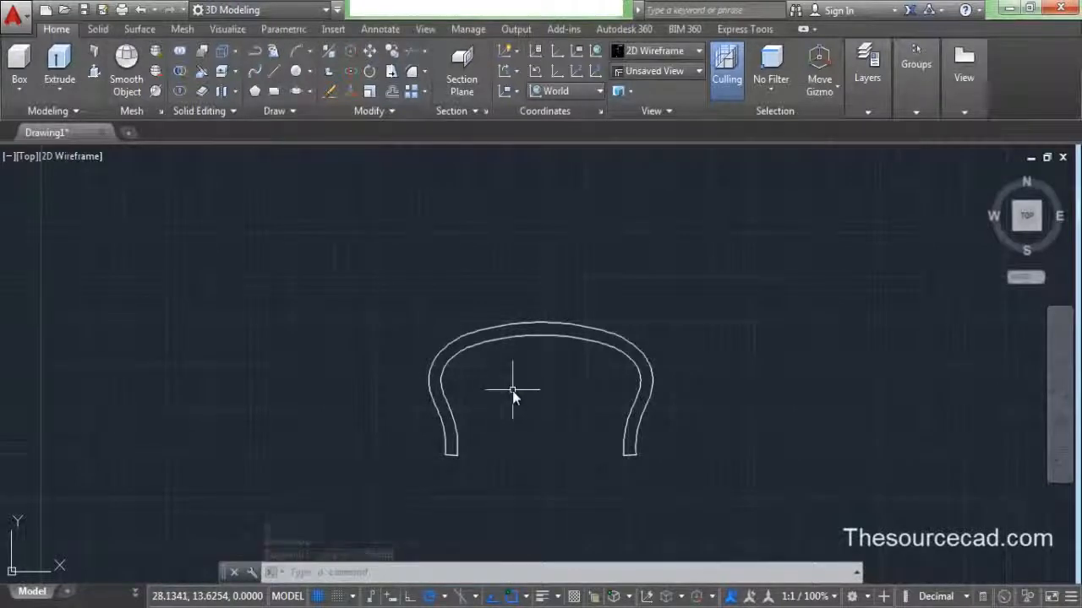
middle_drag(512, 390, 541, 324)
click(746, 431)
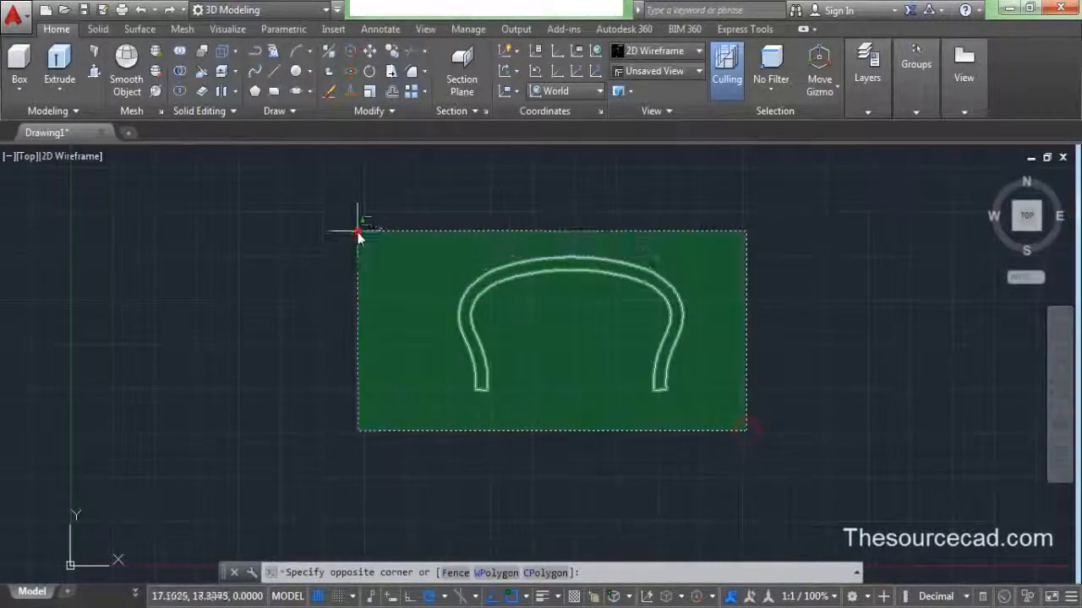
click(357, 233)
text(j)
key(Return)
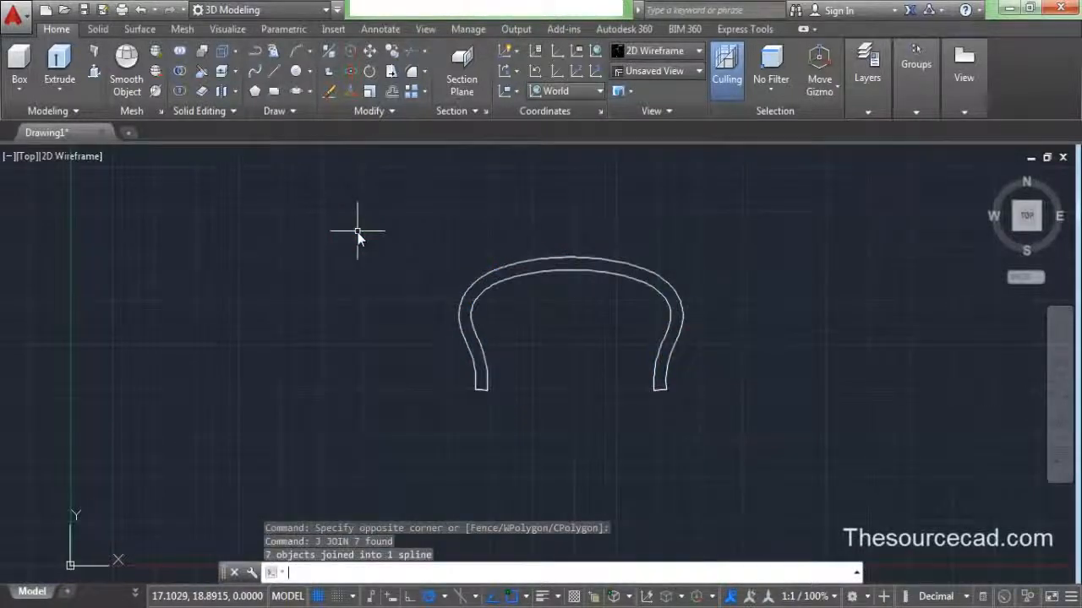
mouse_move(485, 296)
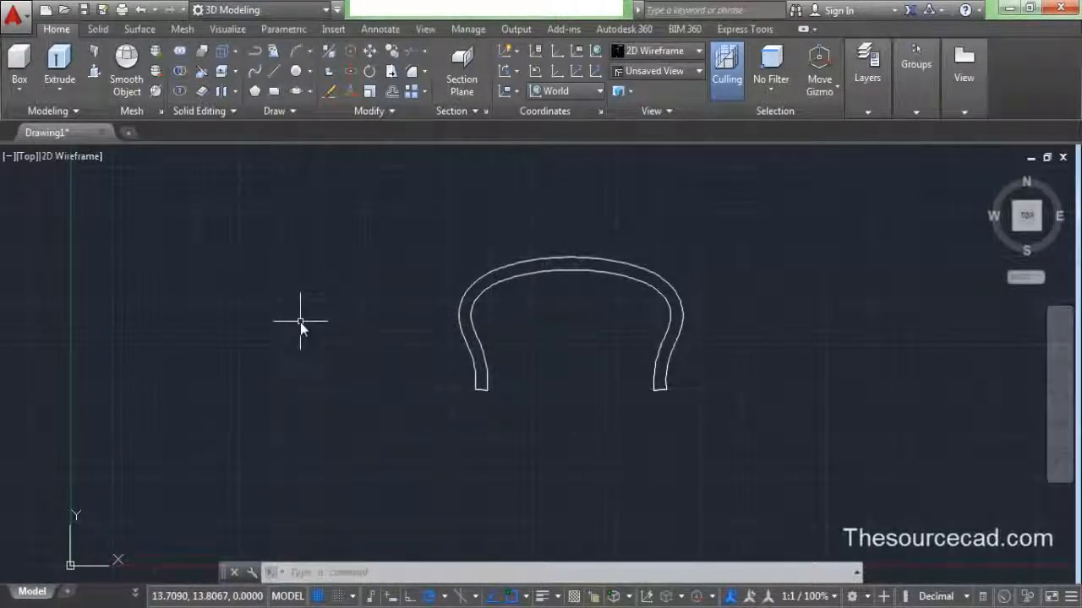
- Save the drawing as Drawing1.dwg in the Desktop folder
click(88, 11)
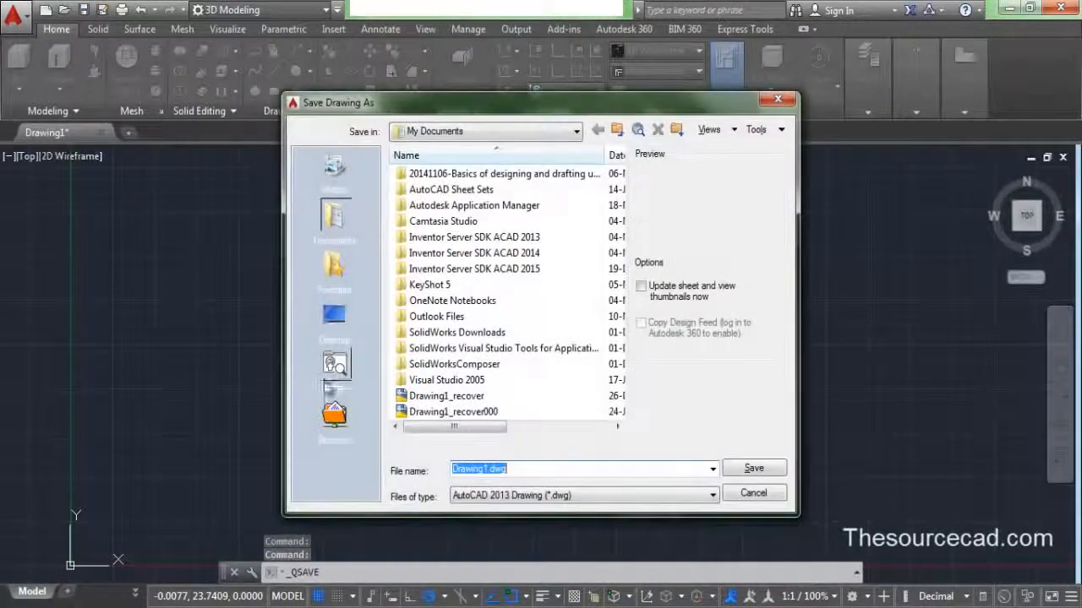
click(335, 317)
click(753, 468)
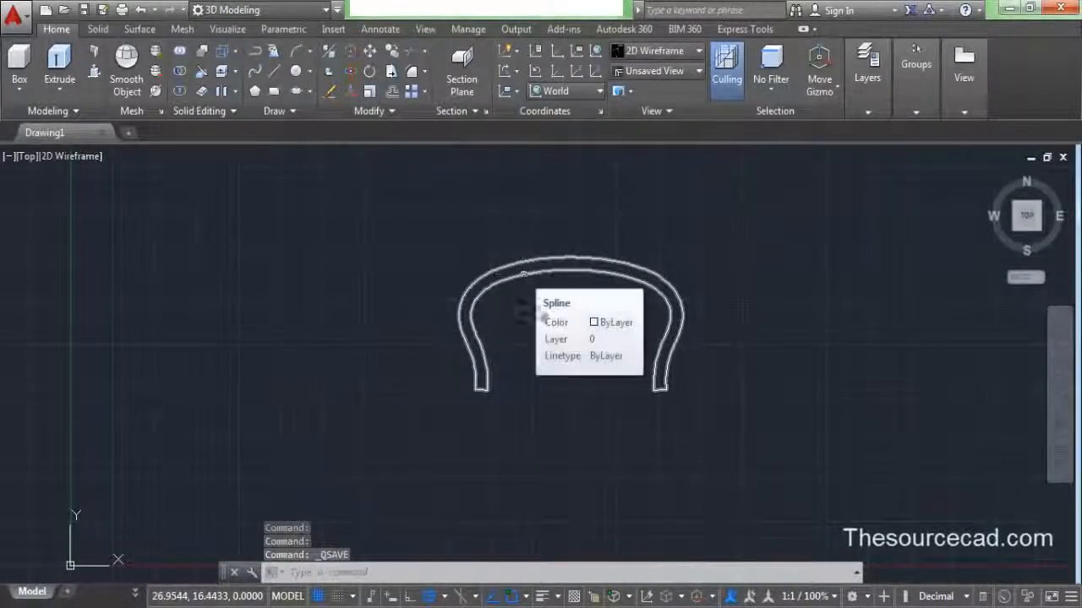
middle_drag(576, 350, 475, 366)
- Draw a 3-point arc over the crown from the left outer curve to the right side
click(298, 52)
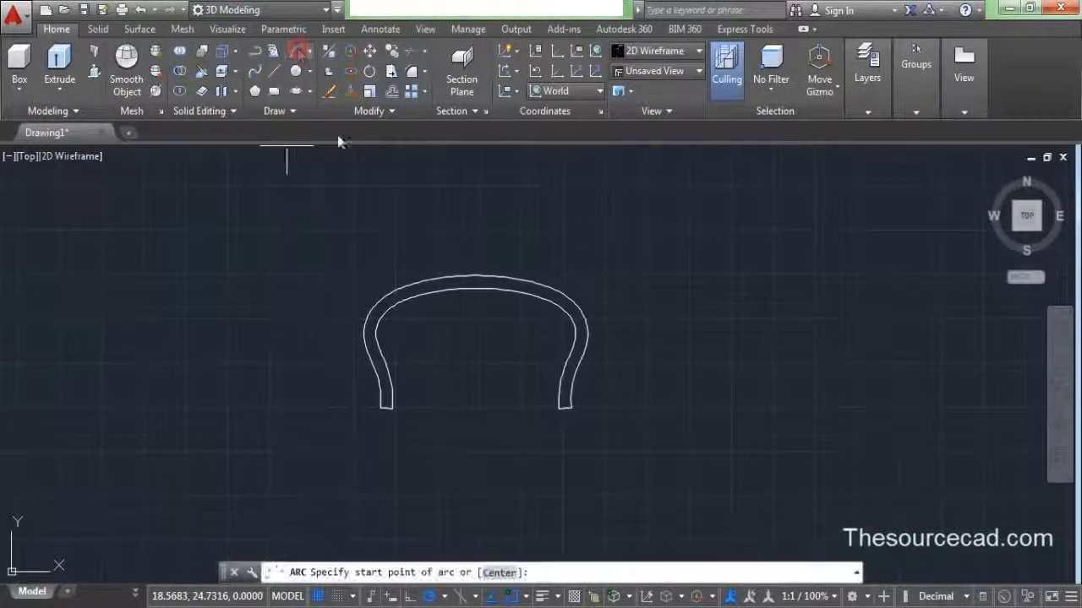
scroll(411, 307, up, 3)
middle_drag(450, 320, 374, 354)
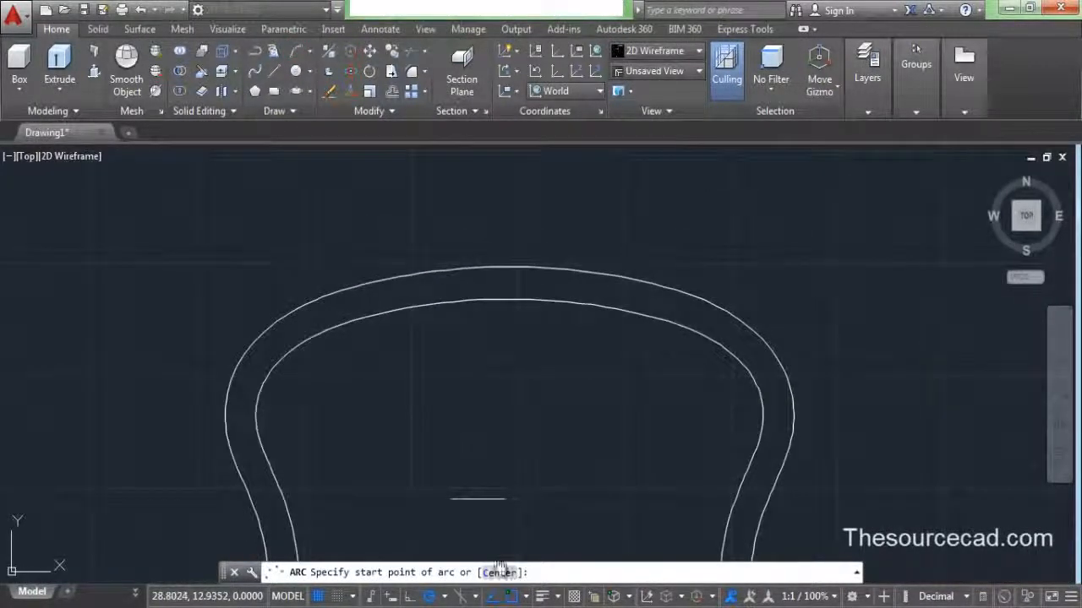
click(283, 324)
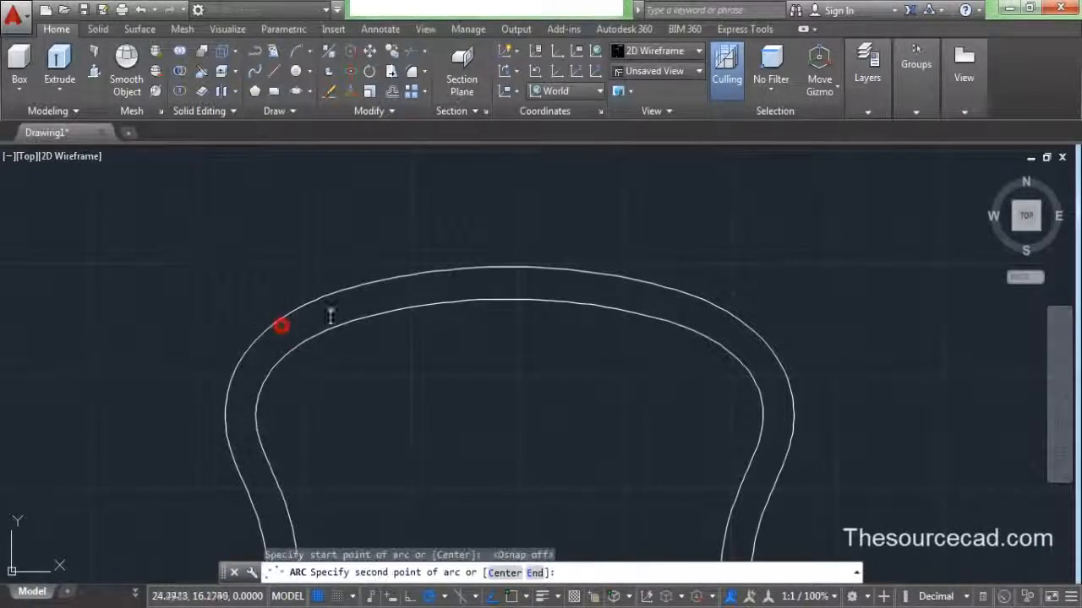
click(512, 598)
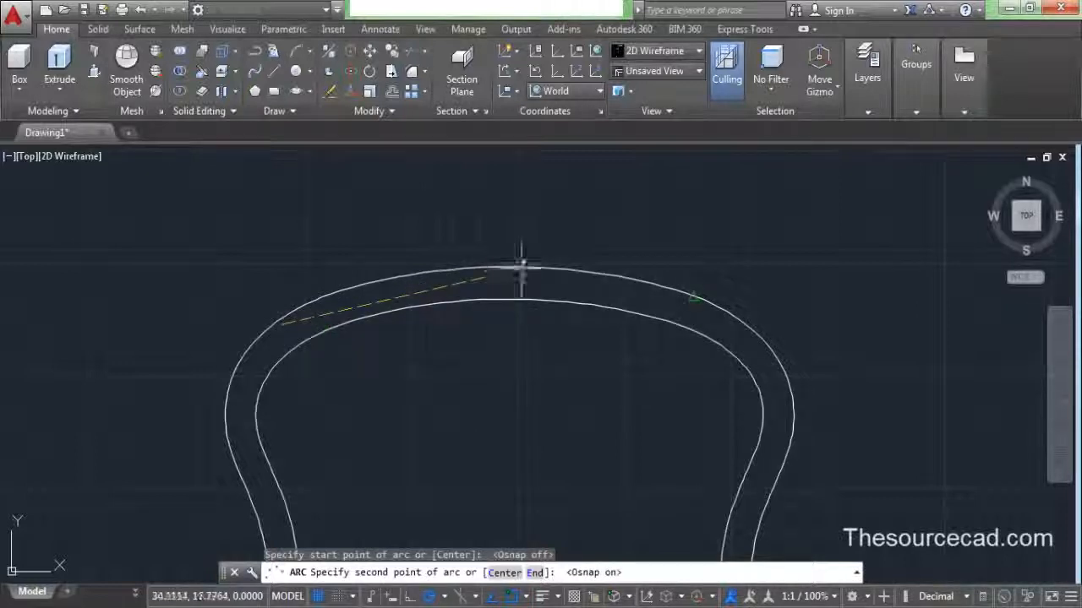
click(515, 598)
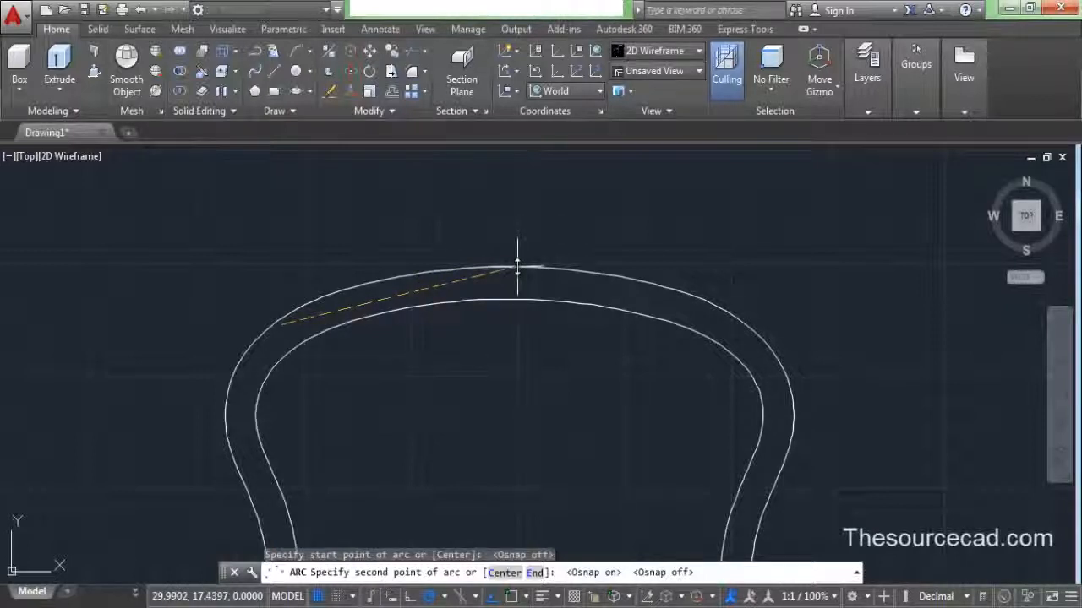
click(517, 267)
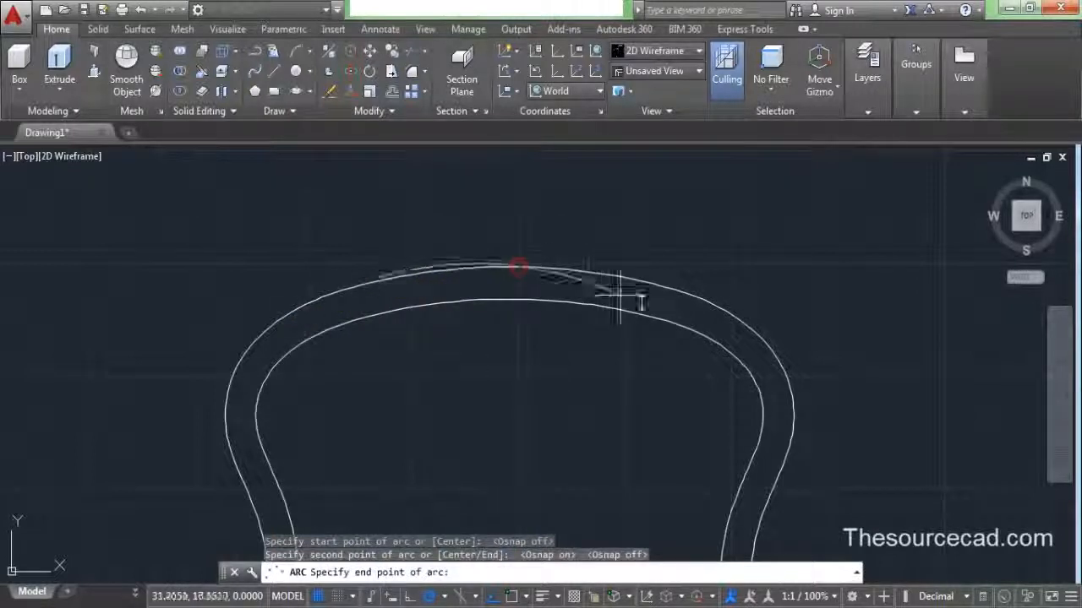
click(754, 336)
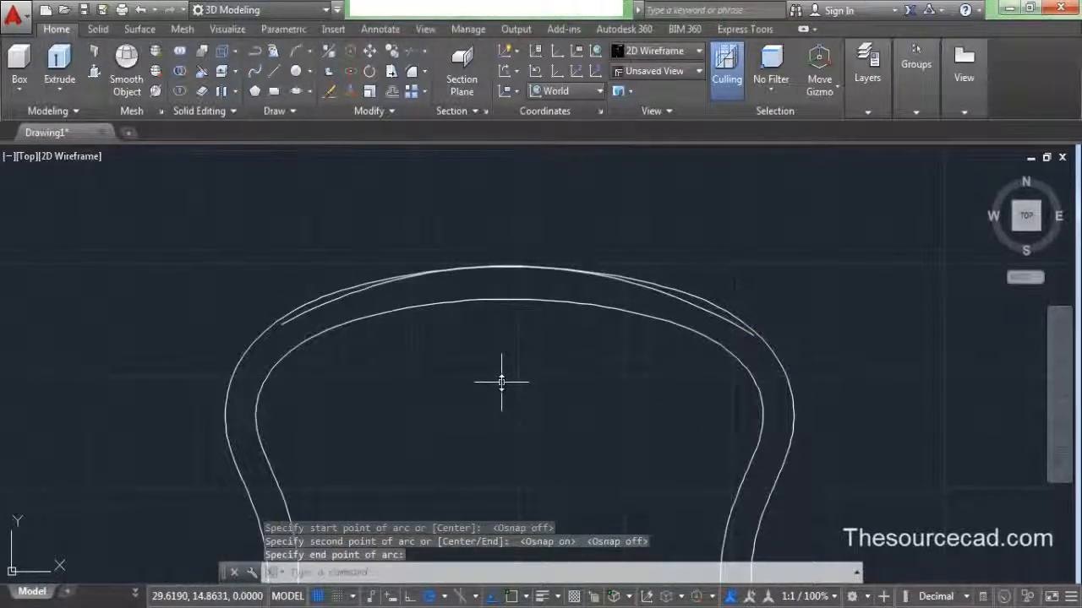
- Draw a second 3-point arc between the first arc's ends, peaking higher above the crown
click(295, 51)
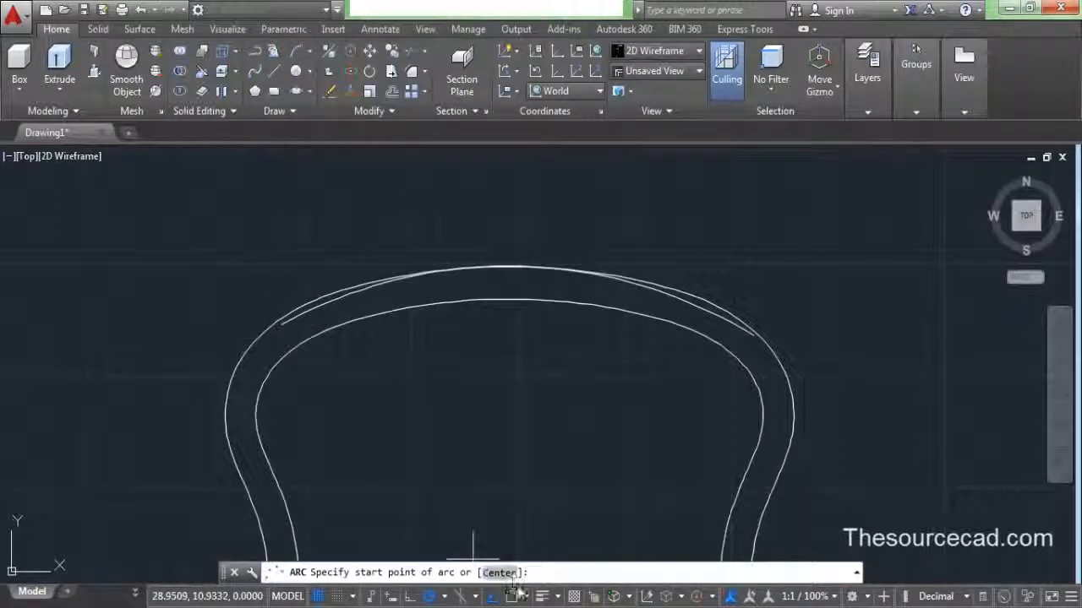
click(513, 598)
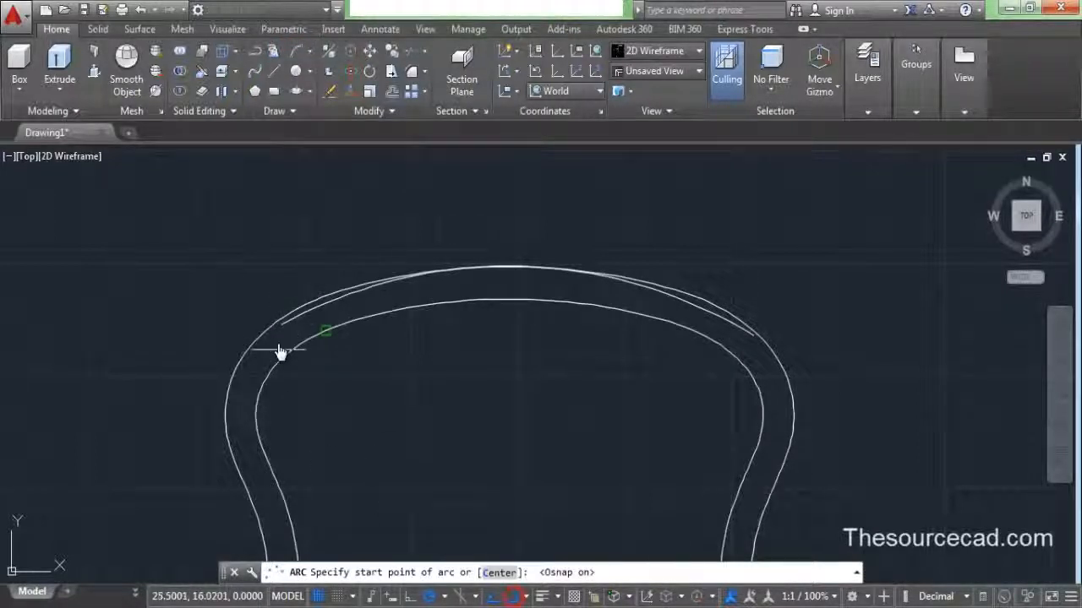
click(282, 295)
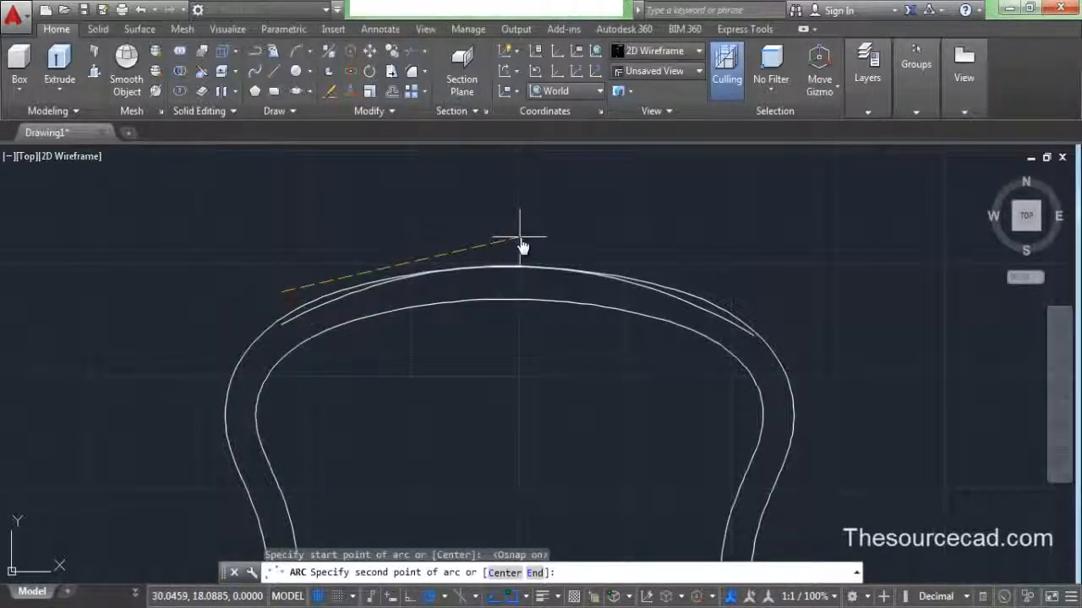
click(519, 238)
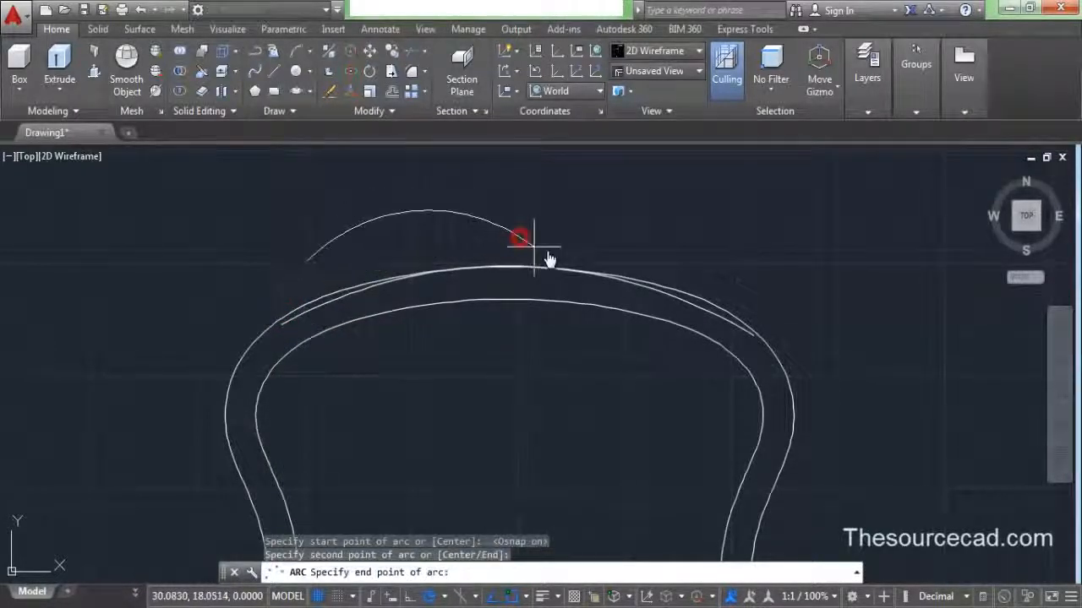
click(756, 313)
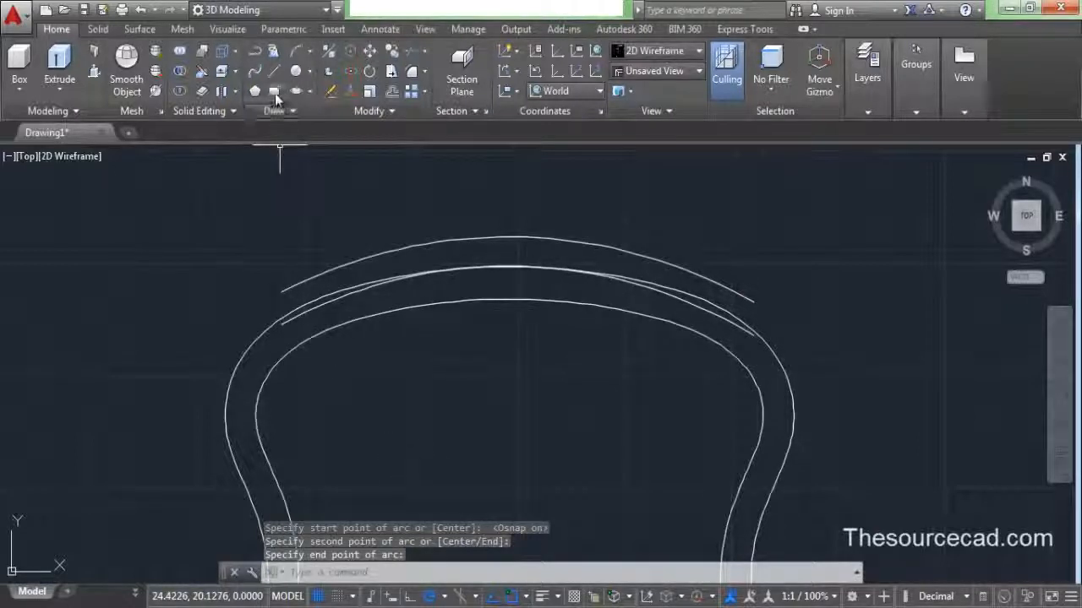
click(276, 71)
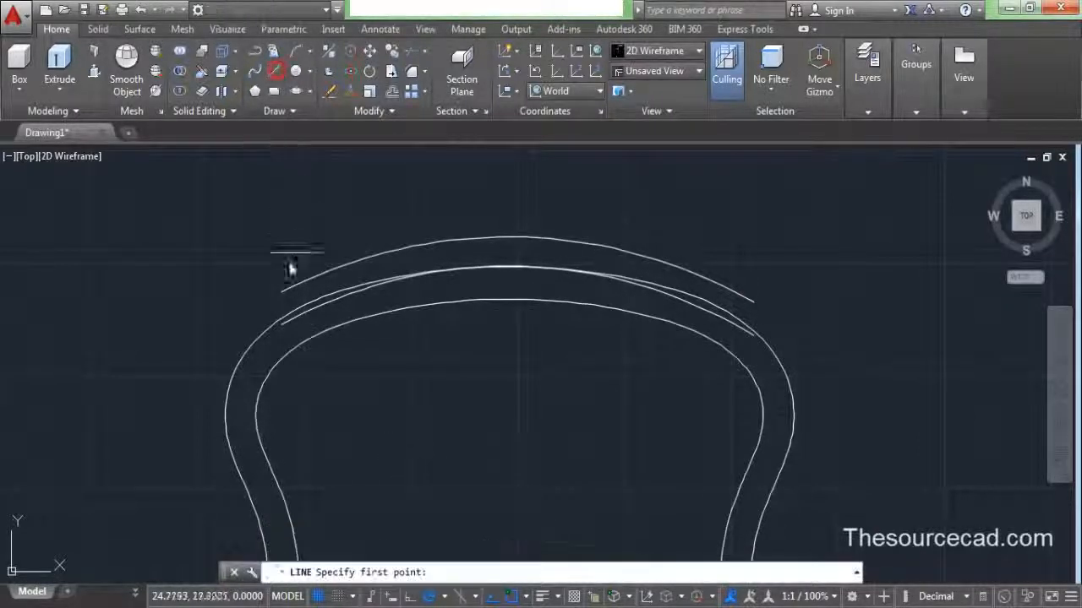
- With Osnap off, draw a slanted line from the lower arc's left end up past the upper arc
click(285, 318)
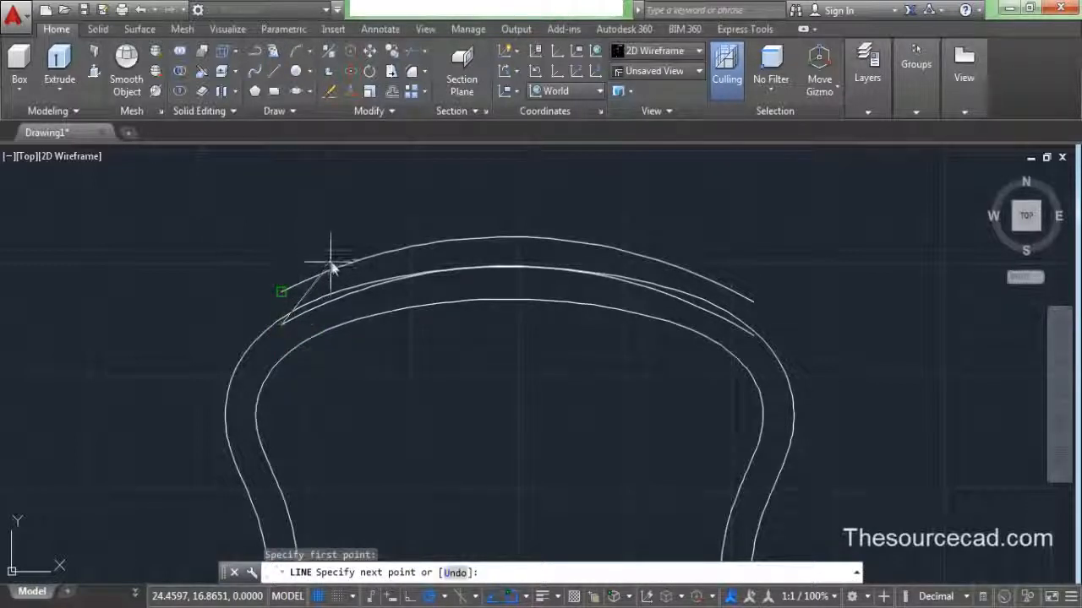
click(338, 259)
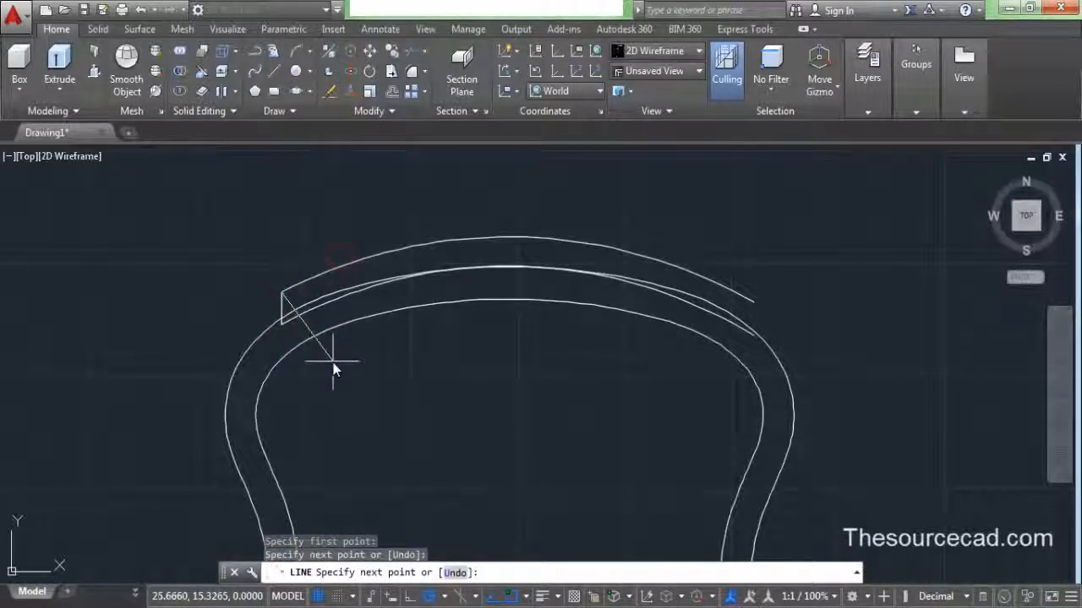
key(ctrl+z)
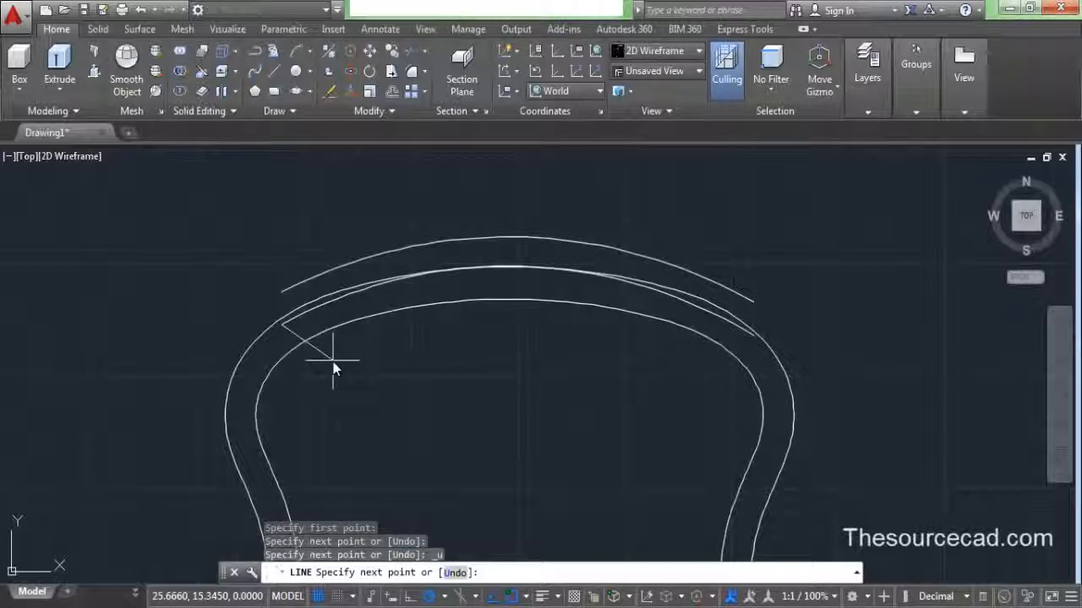
click(511, 597)
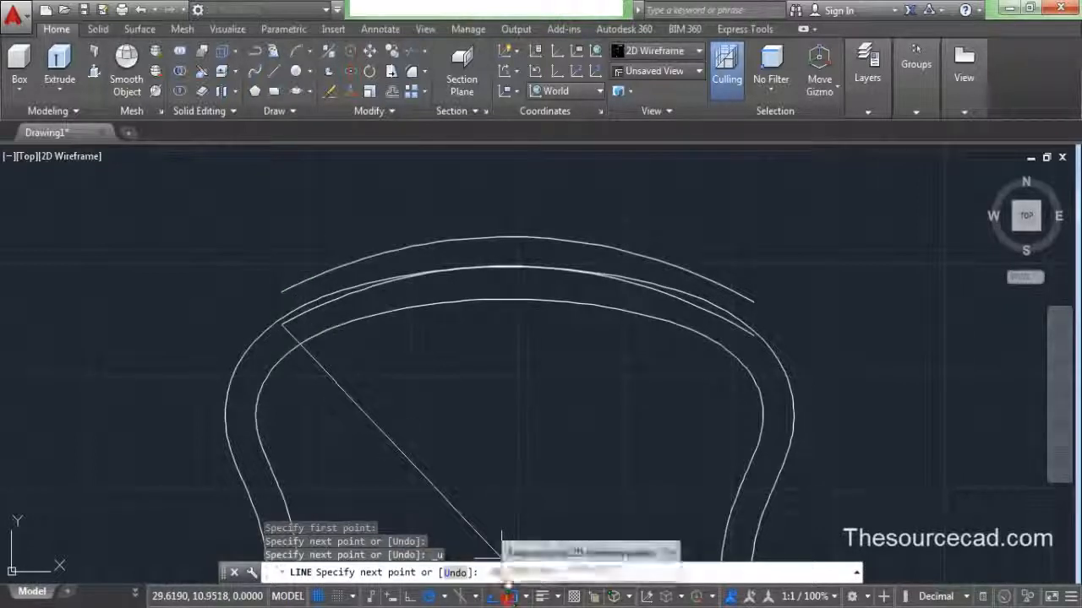
click(338, 251)
right_click(387, 195)
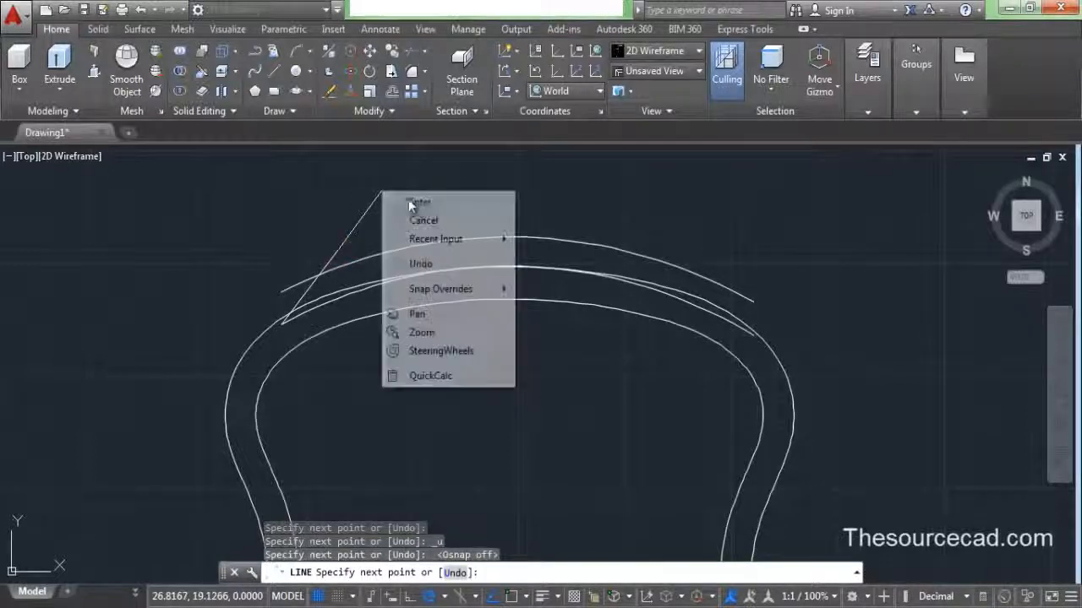
click(415, 203)
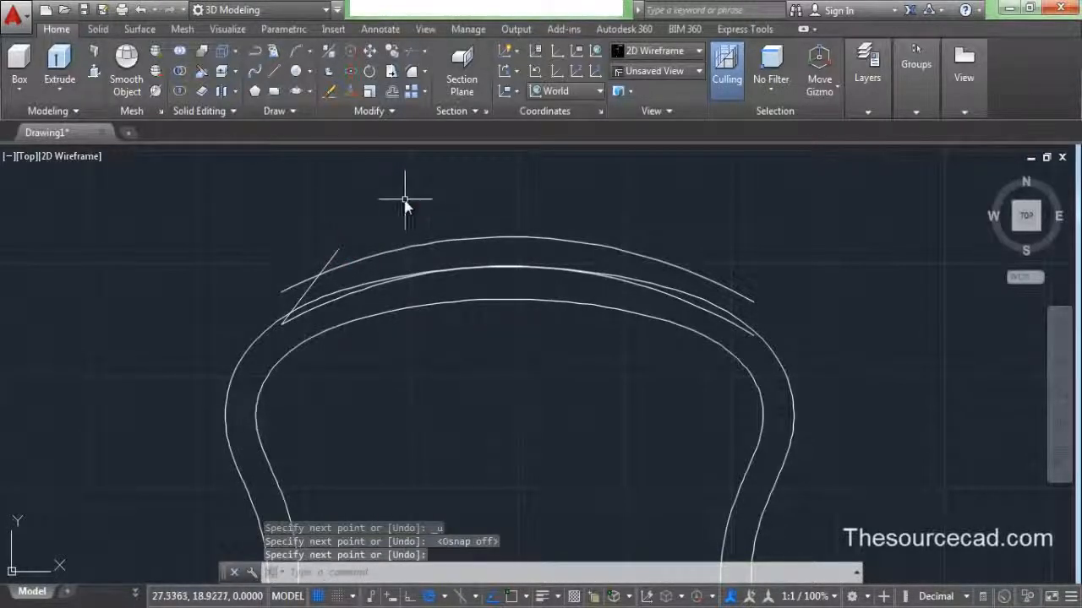
- Draw a matching slanted line from the lower arc's right end up past the upper arc
click(276, 71)
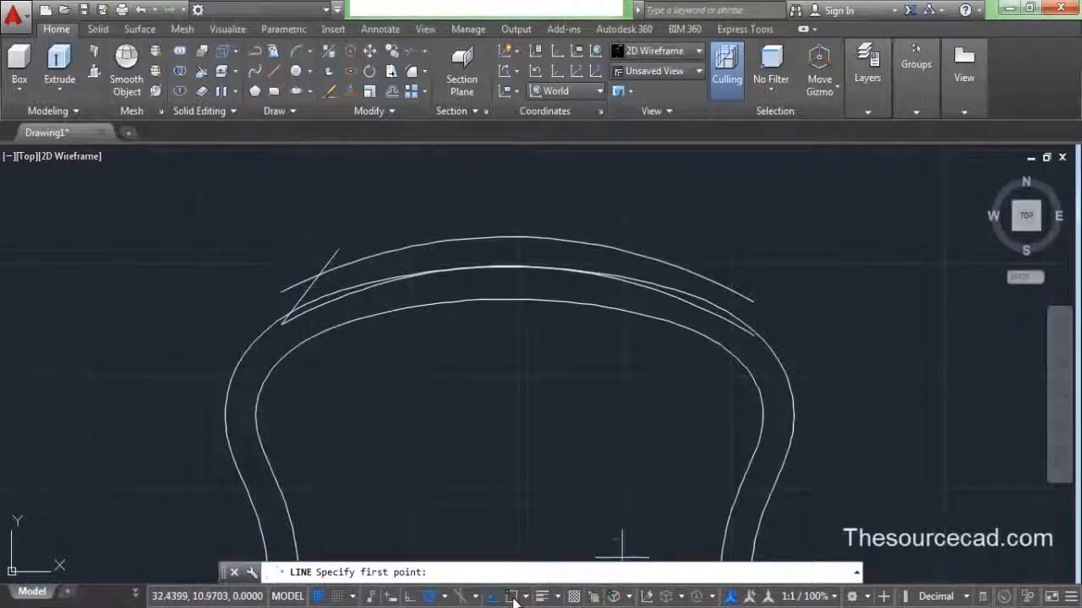
click(752, 336)
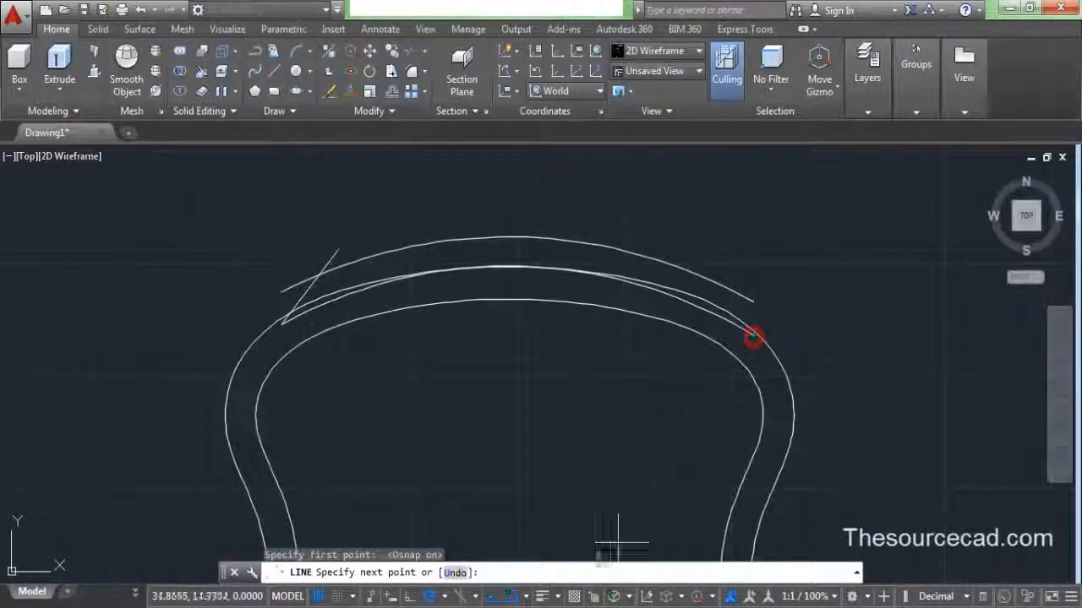
key(F3)
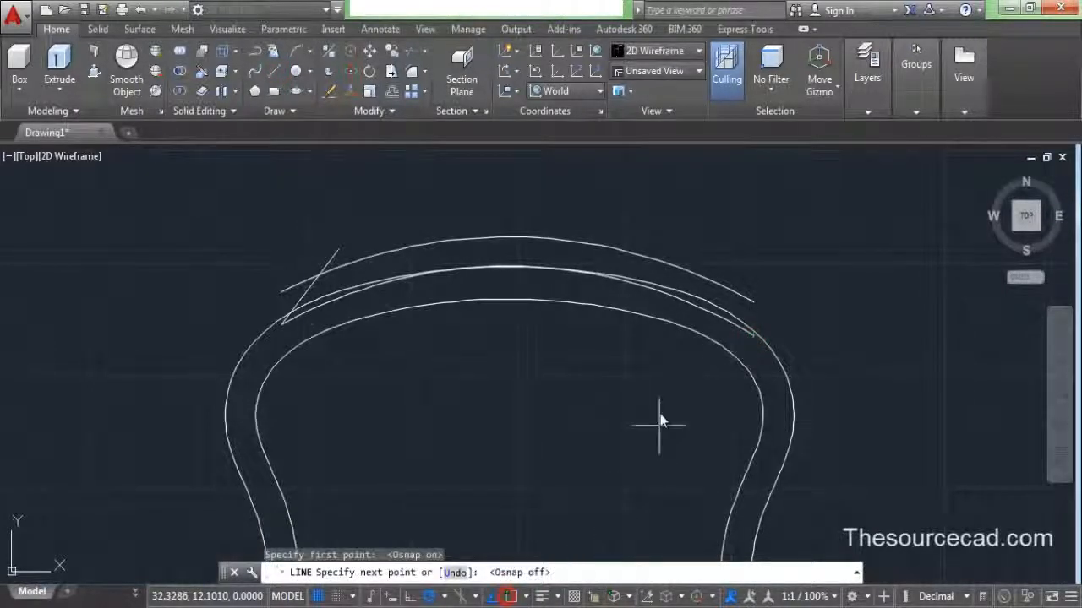
click(701, 245)
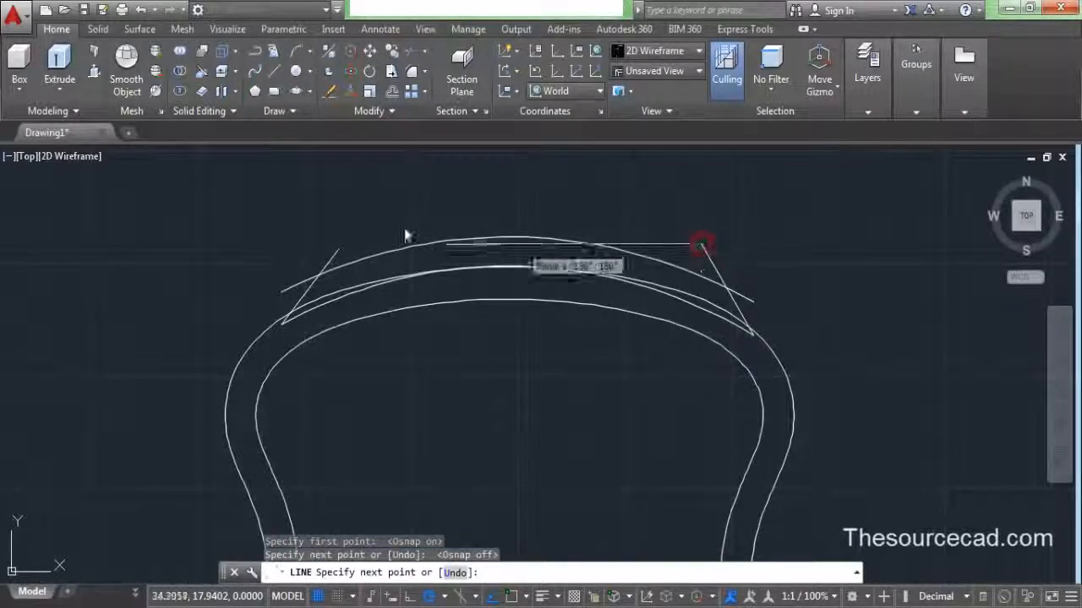
right_click(364, 199)
click(423, 207)
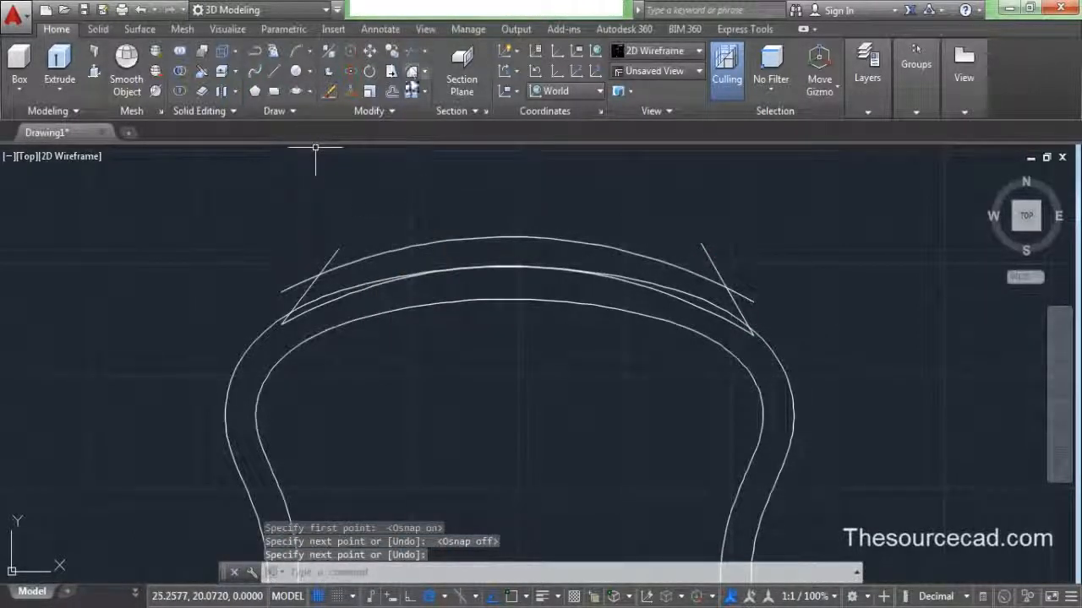
click(408, 49)
key(Return)
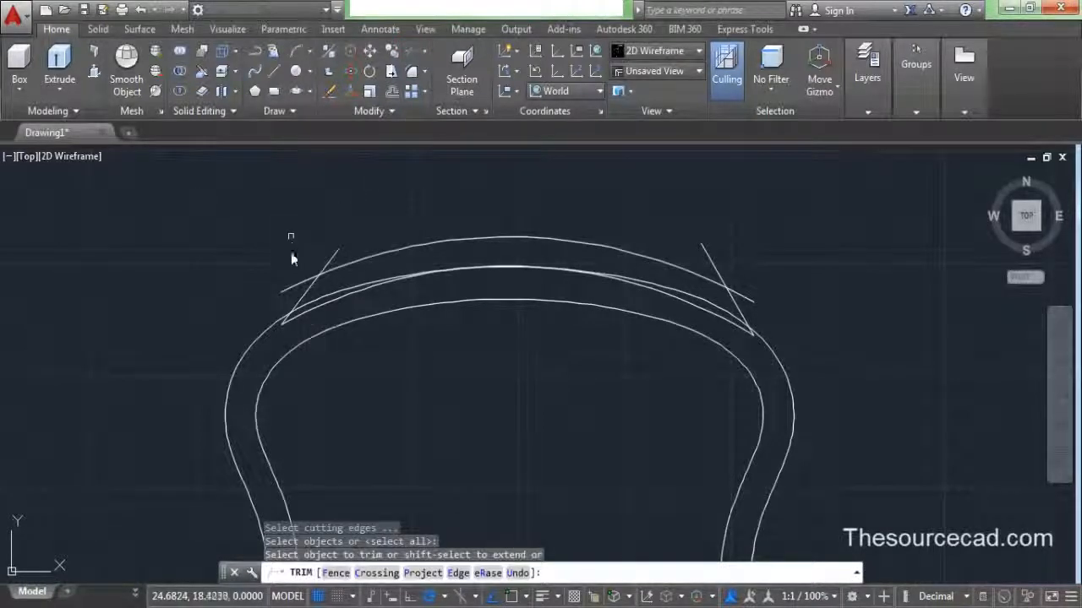
- Trim the arc end and both slanted lines' overhangs beyond the tread arcs
click(290, 287)
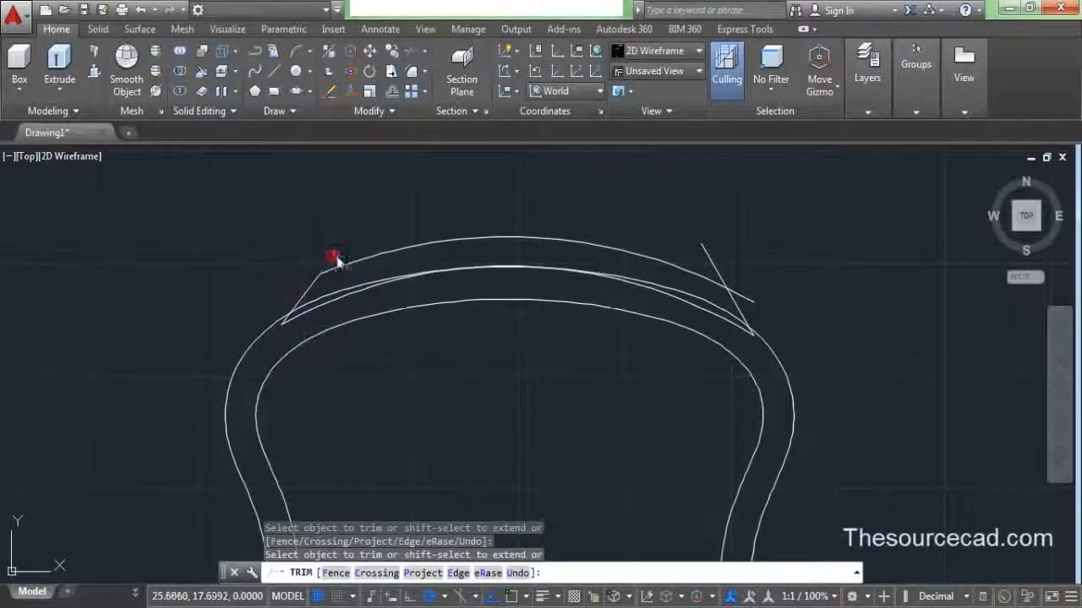
click(334, 257)
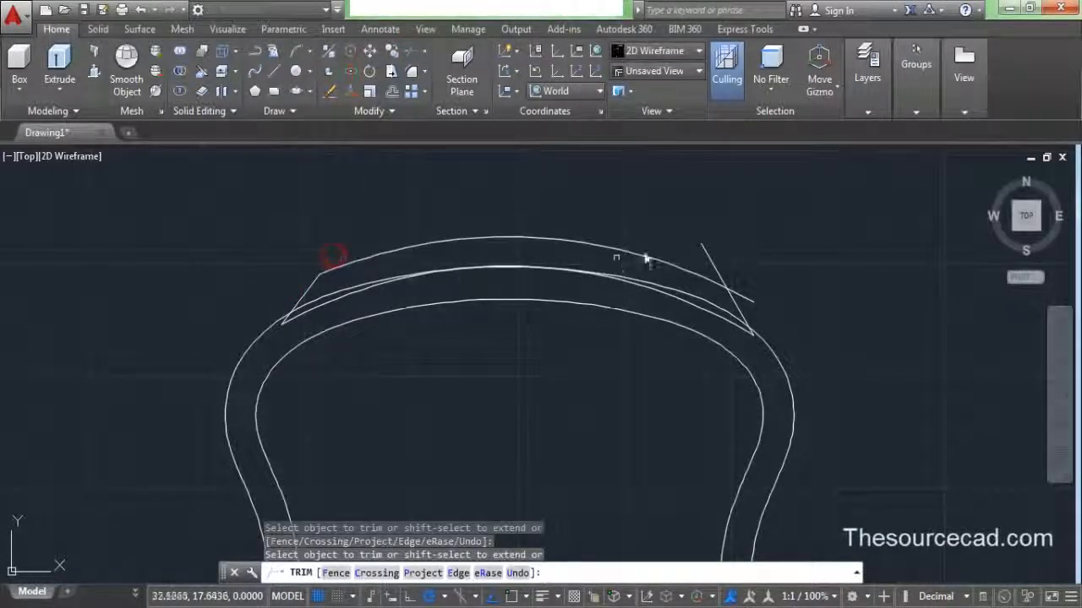
click(736, 292)
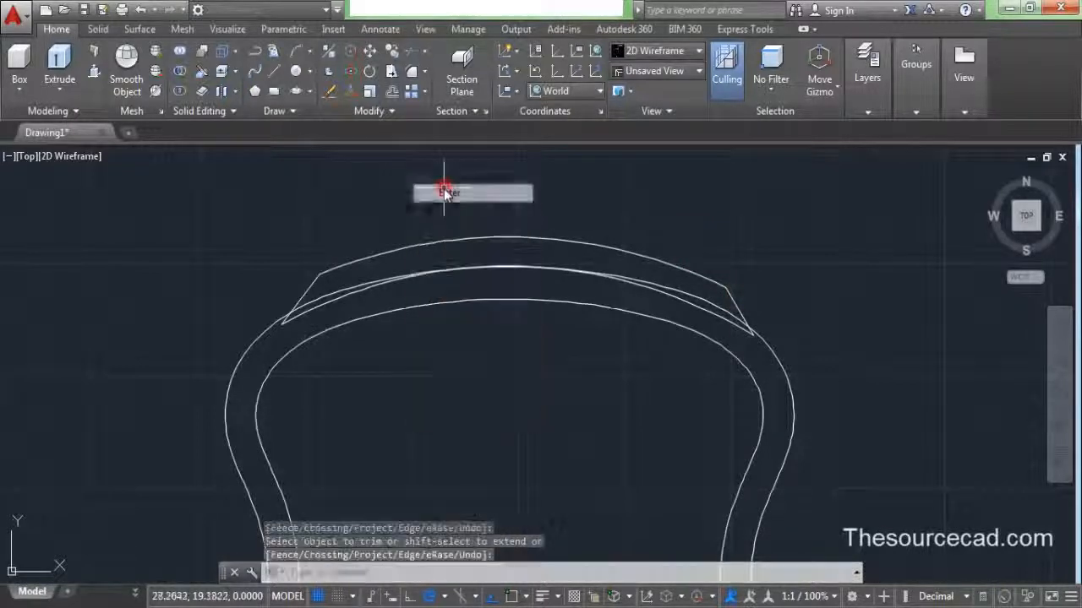
- Window-select the two tread arcs and two lines and JOIN them into one polyline
click(251, 221)
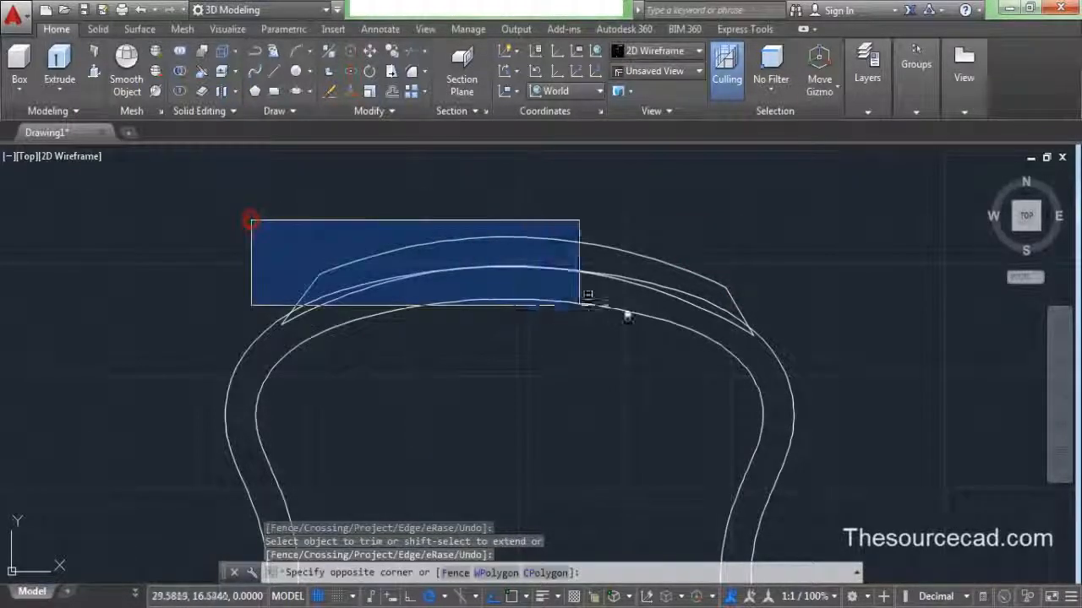
click(807, 348)
text(j)
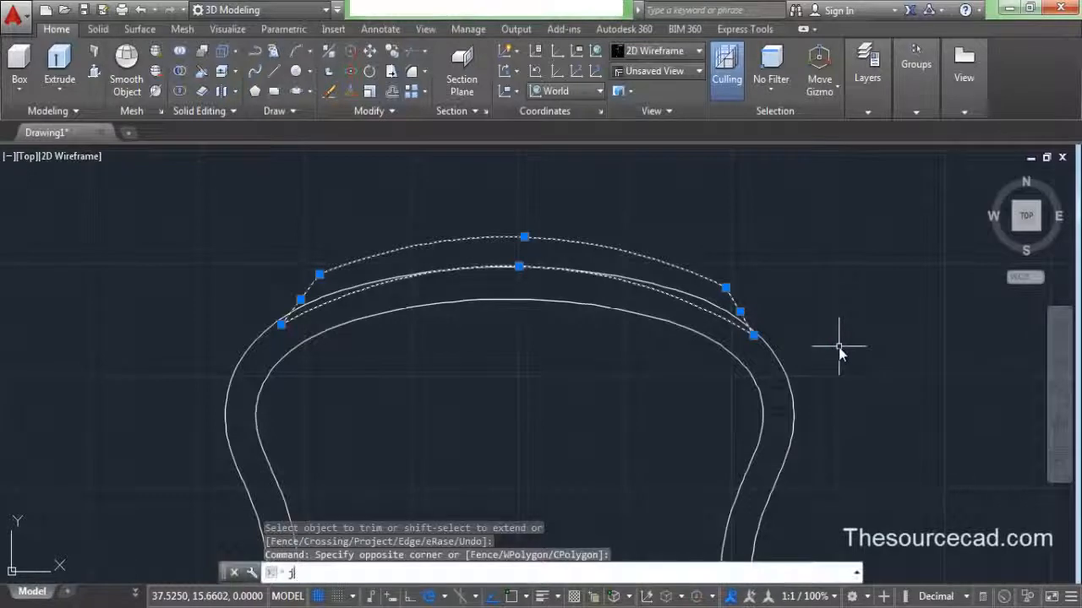
key(Return)
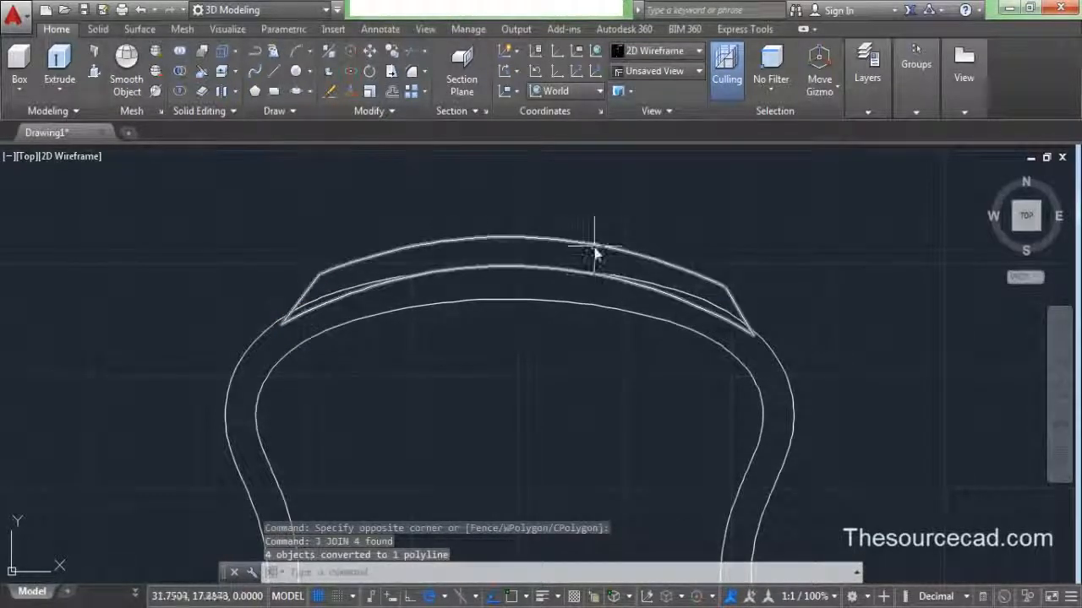
scroll(595, 248, down, 5)
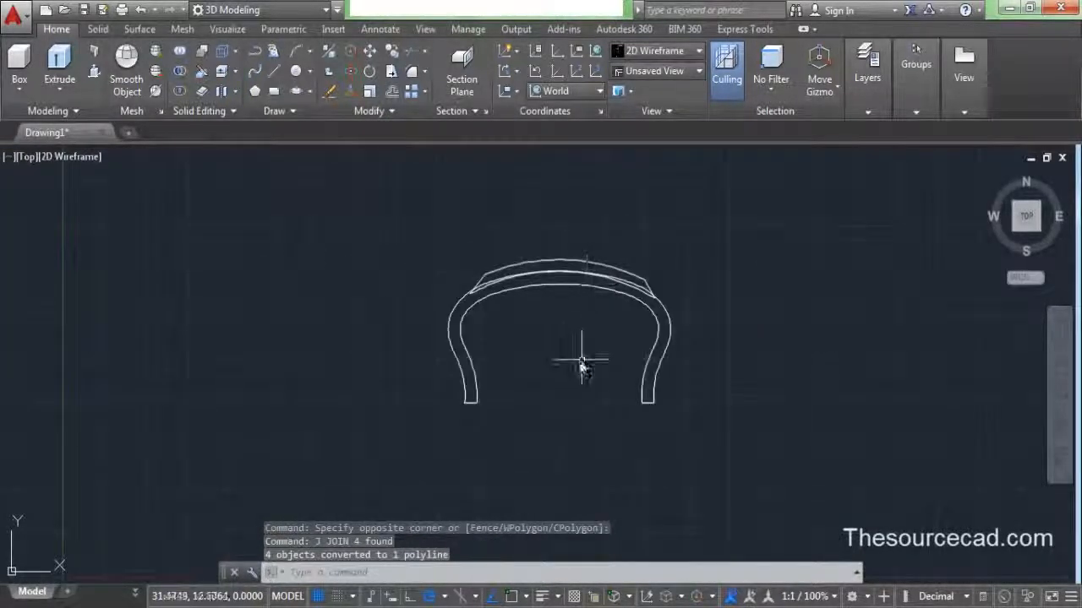
scroll(501, 338, down, 3)
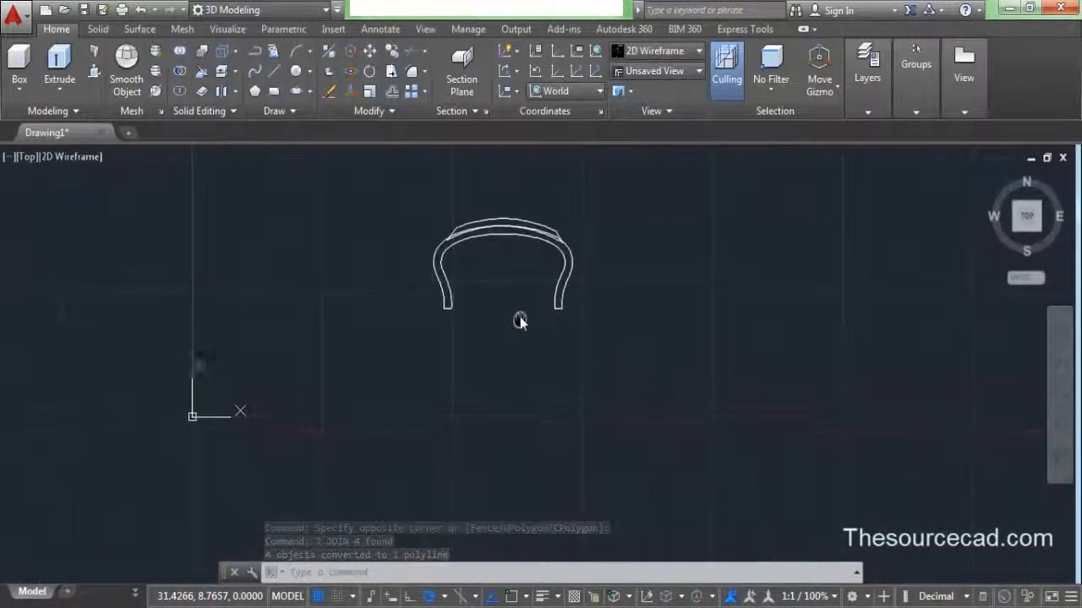
- Draw a horizontal axis line below the tyre profile
click(274, 71)
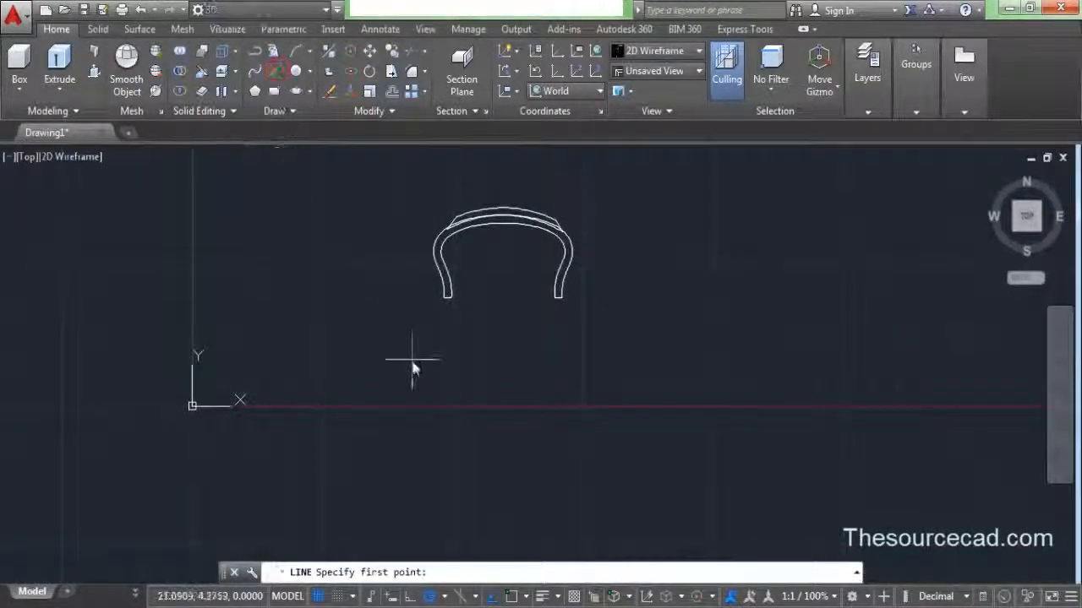
click(406, 390)
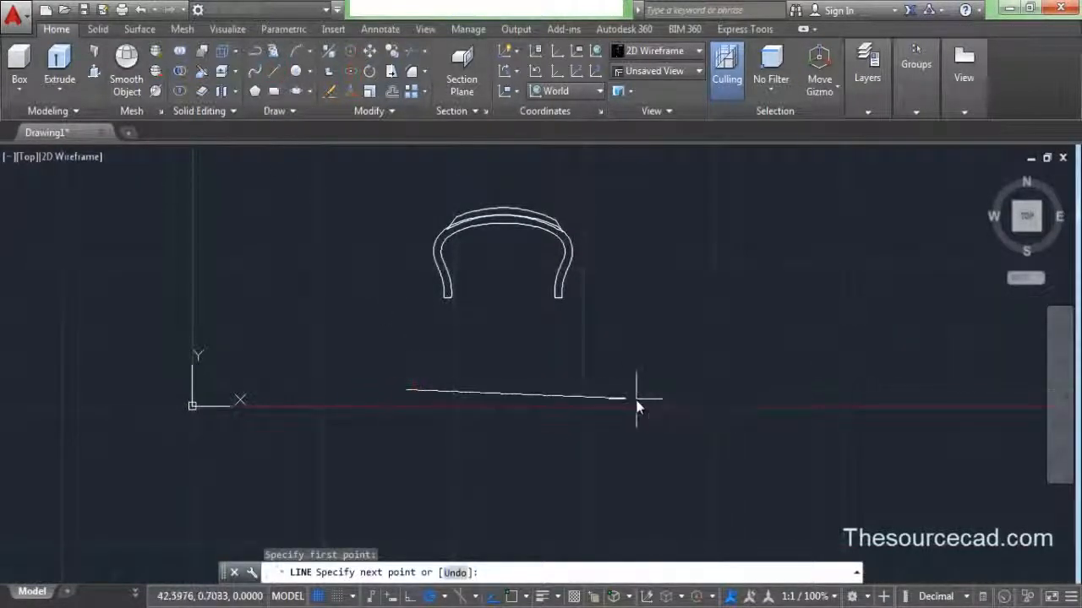
click(625, 391)
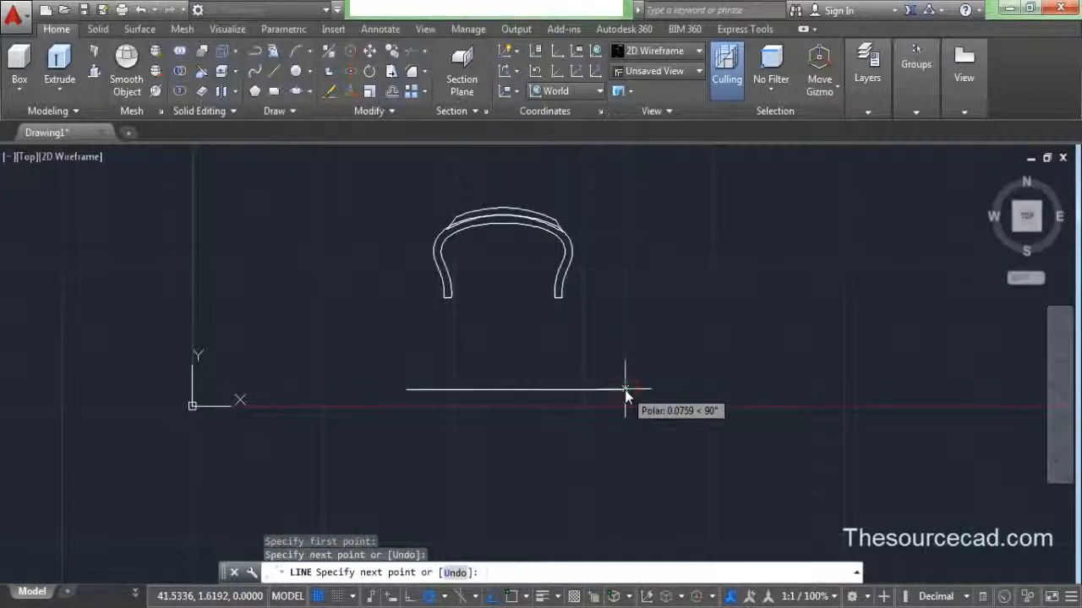
key(Return)
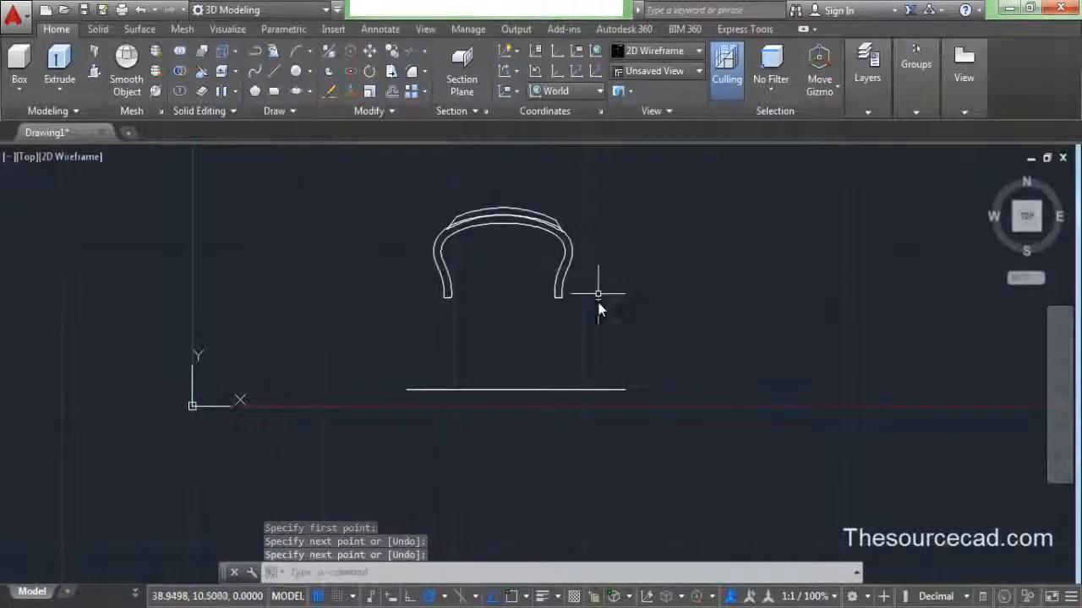
scroll(526, 258, up, 2)
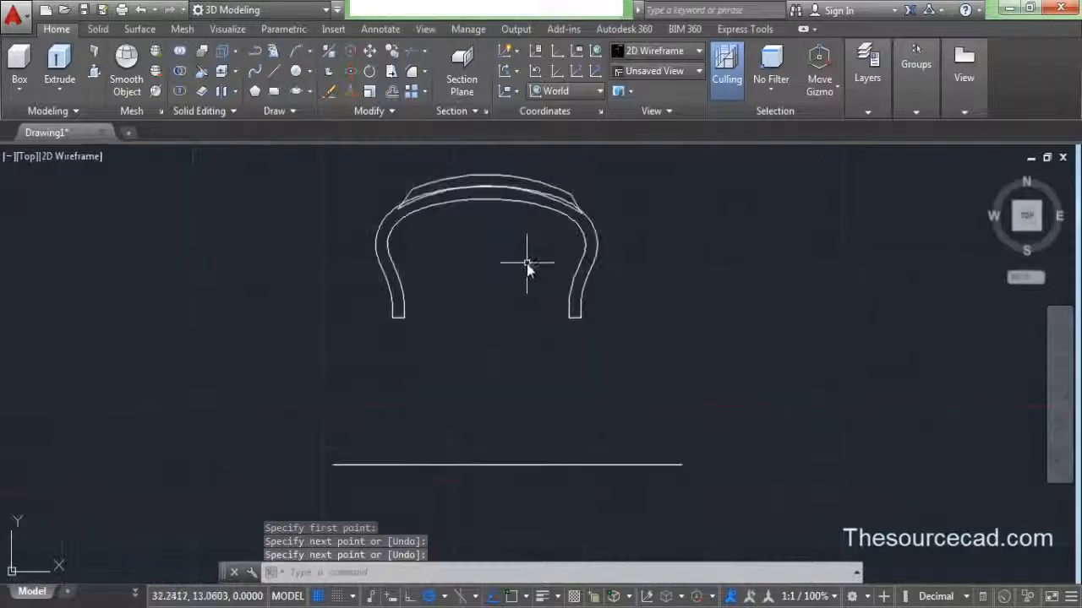
middle_drag(527, 258, 535, 338)
- Create Layer1 and Layer2 in Layer Properties, setting Layer1's colour to yellow
click(871, 80)
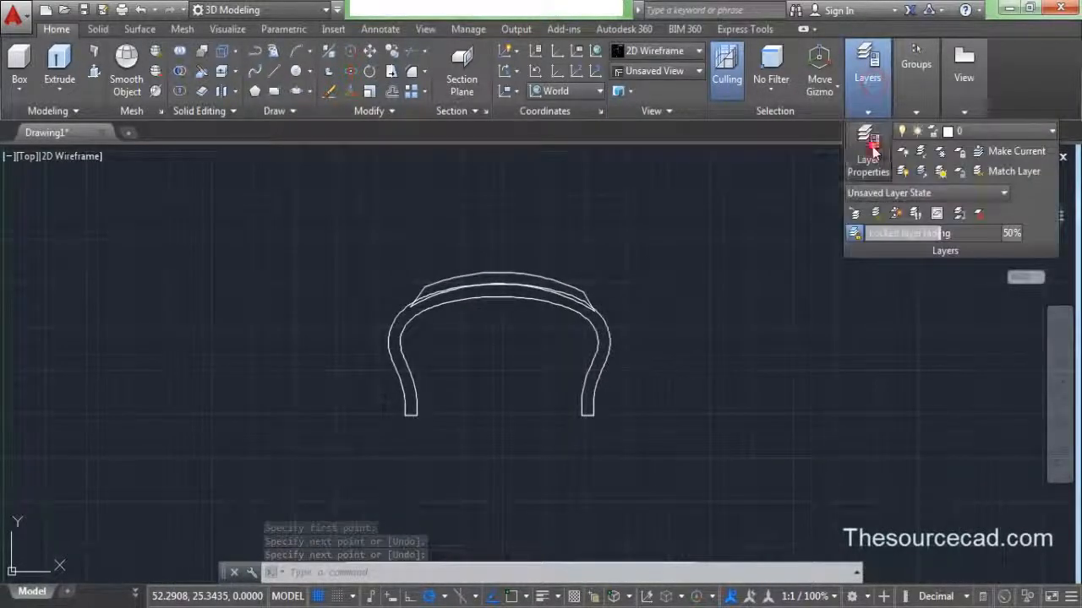
click(869, 142)
click(416, 250)
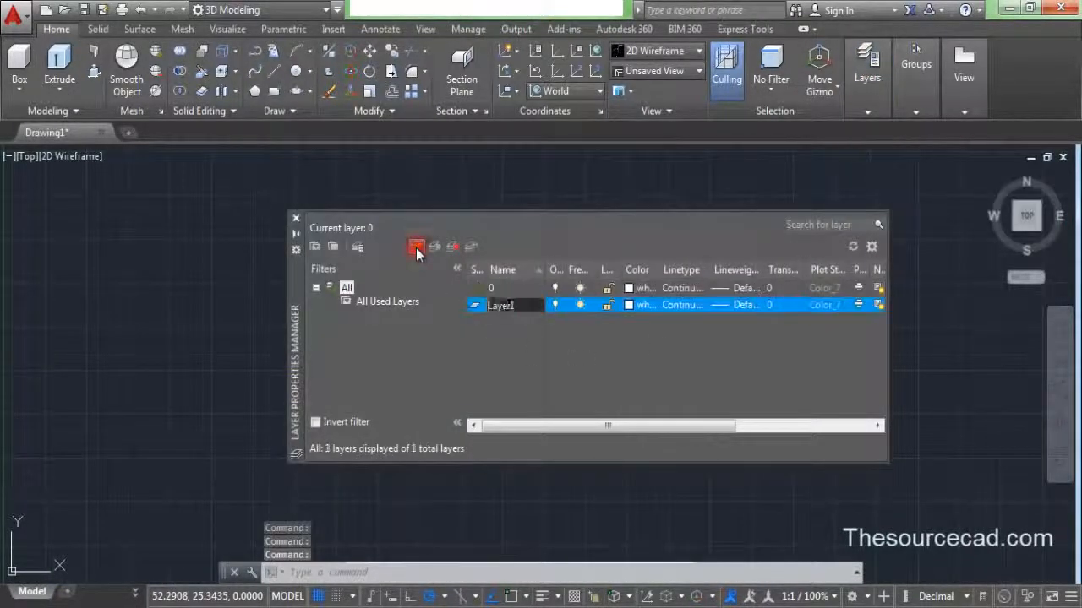
click(415, 248)
click(629, 320)
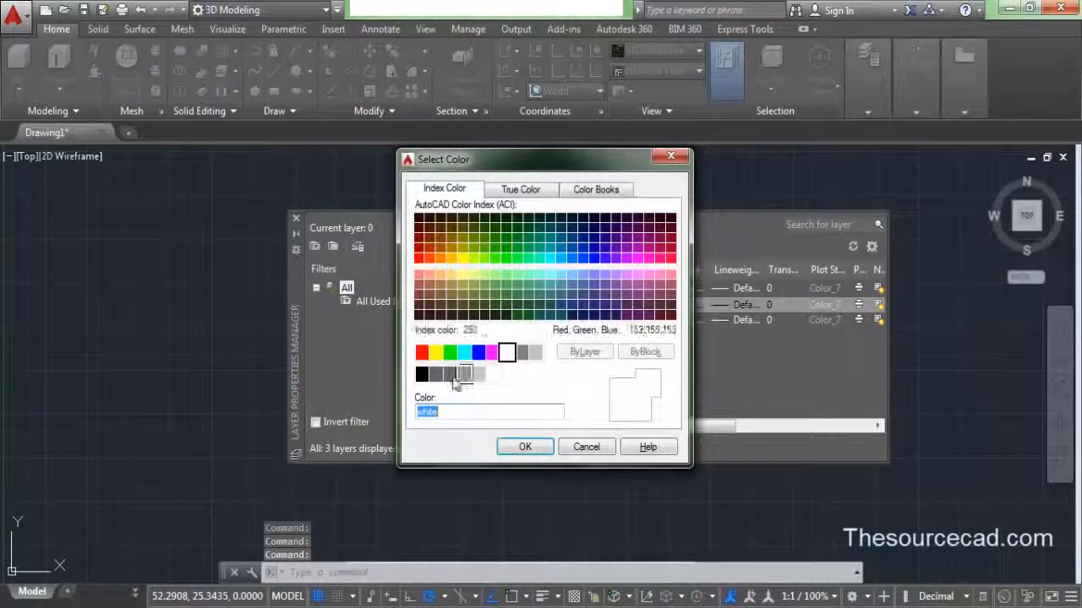
click(435, 353)
click(517, 444)
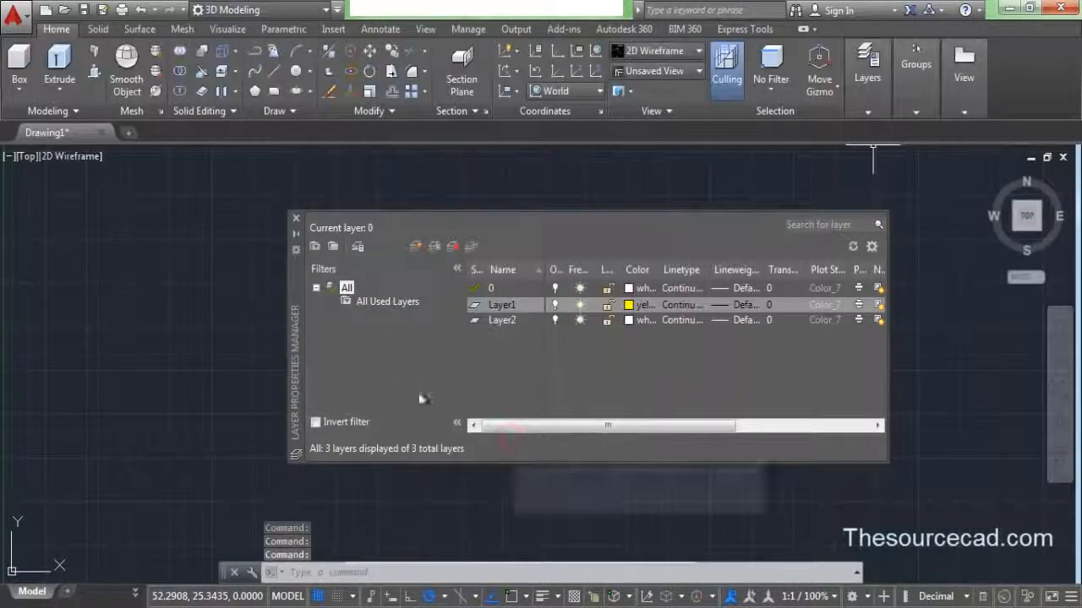
click(296, 219)
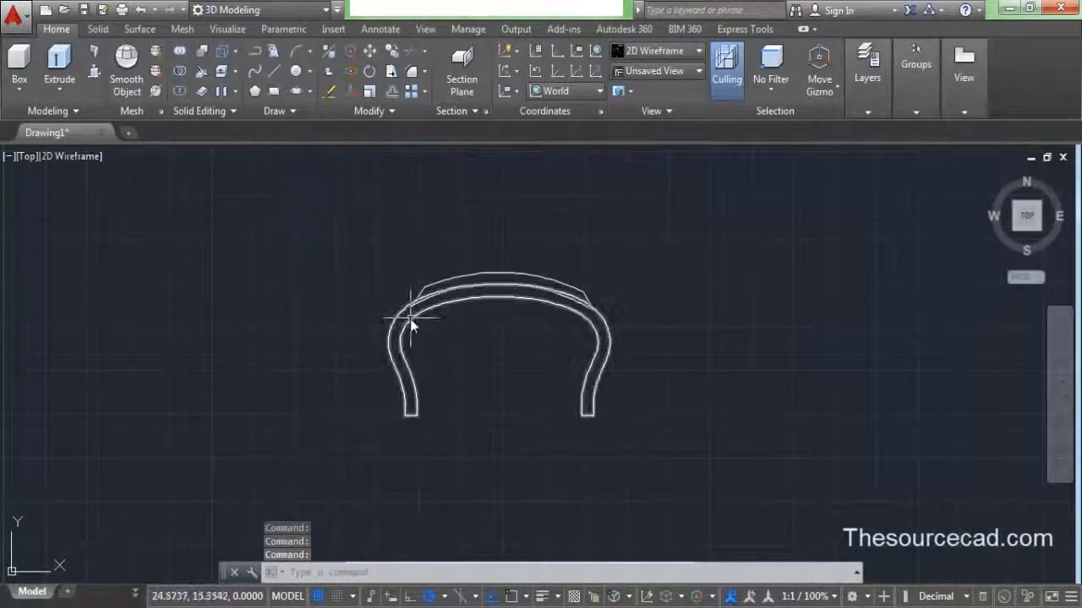
- Move the tyre profile onto Layer1 and turn Layer1 off to hide it
click(410, 321)
click(867, 72)
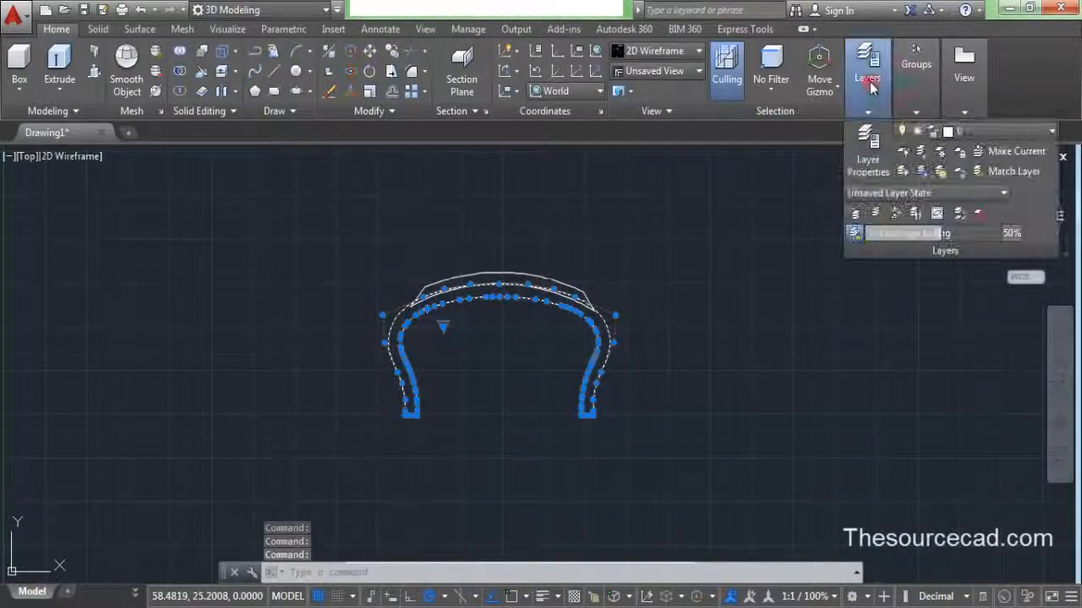
click(968, 133)
click(1008, 173)
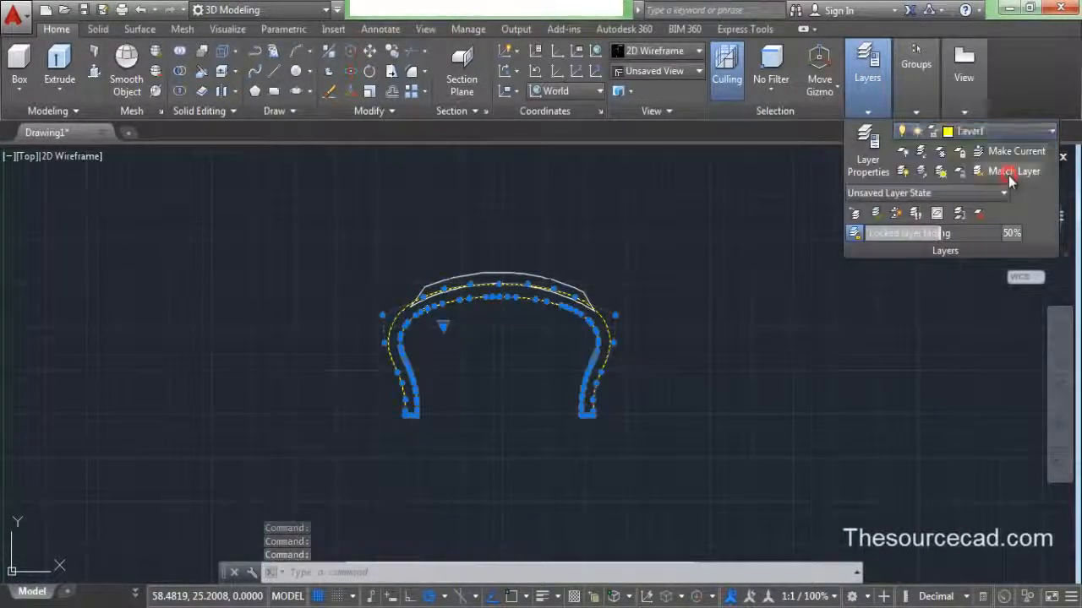
click(1009, 134)
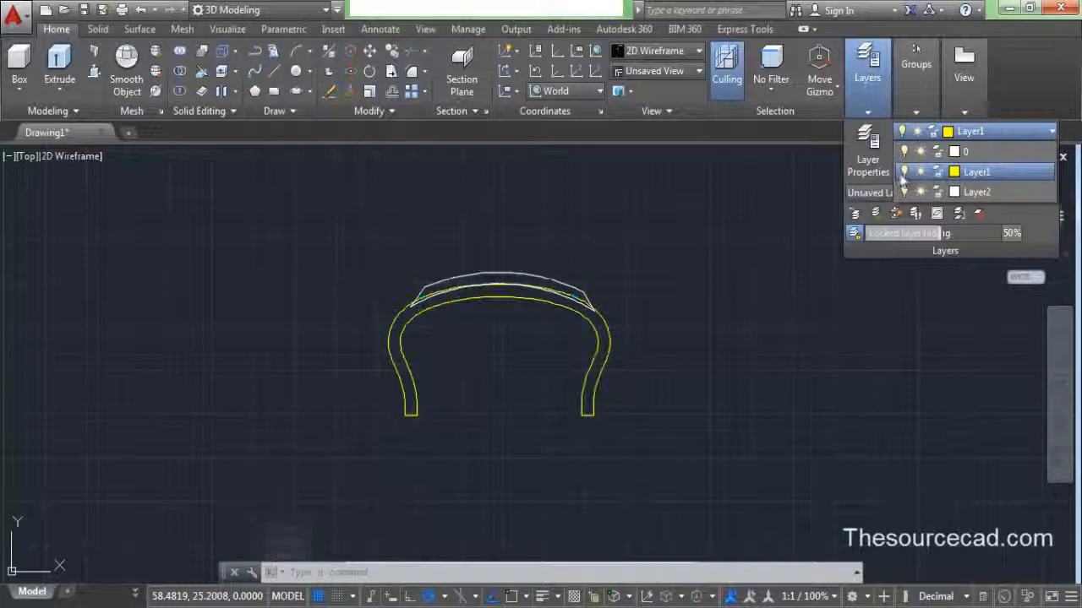
click(904, 172)
right_click(668, 186)
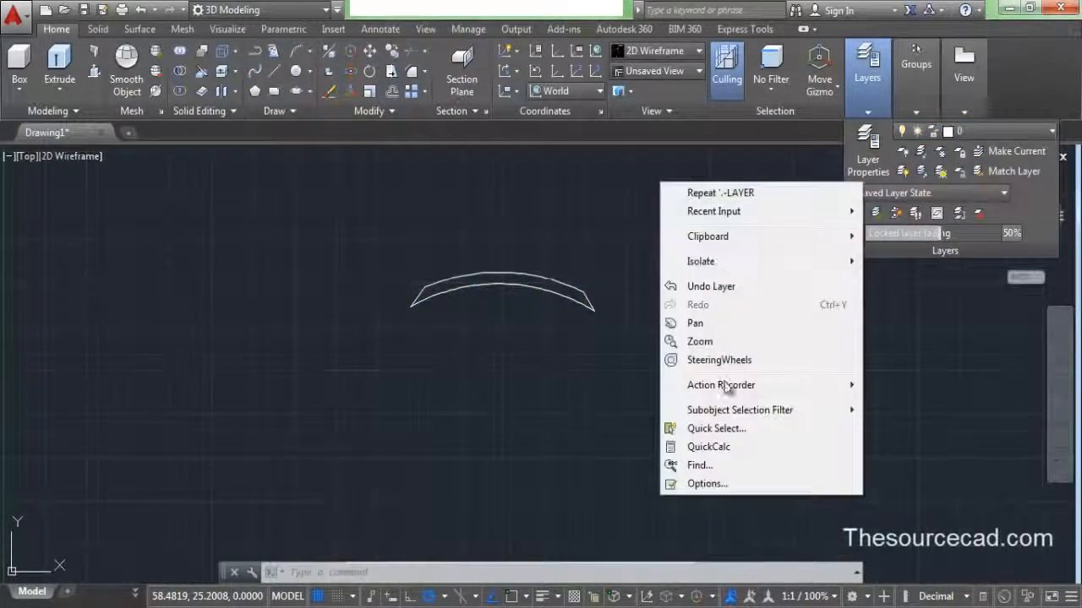
click(572, 225)
click(583, 221)
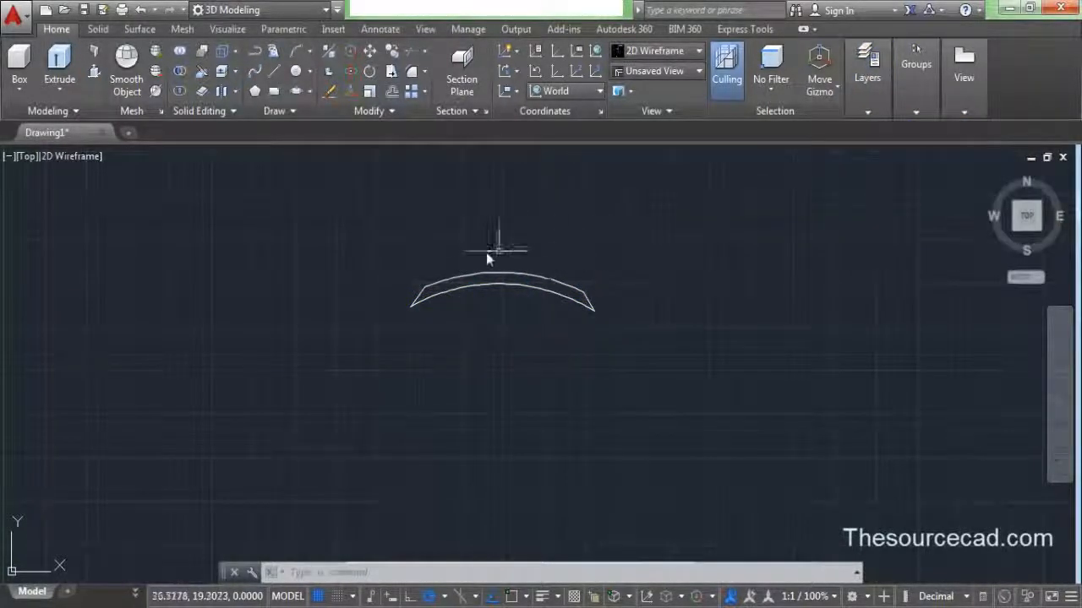
- Revolve the tread outline 360 degrees about the axis line's two endpoints
scroll(511, 270, down, 4)
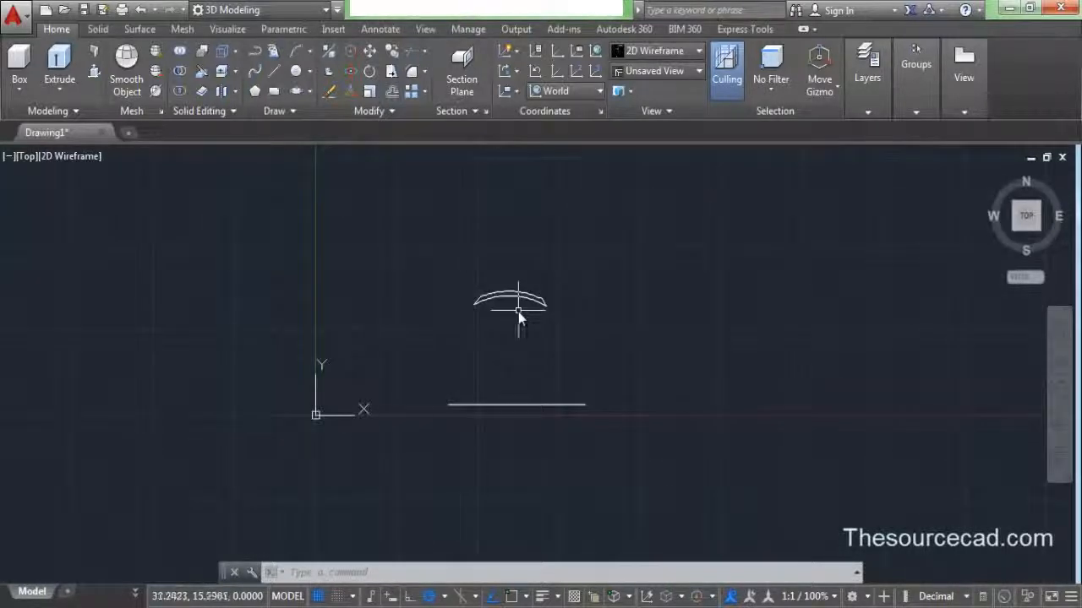
middle_drag(518, 312, 495, 302)
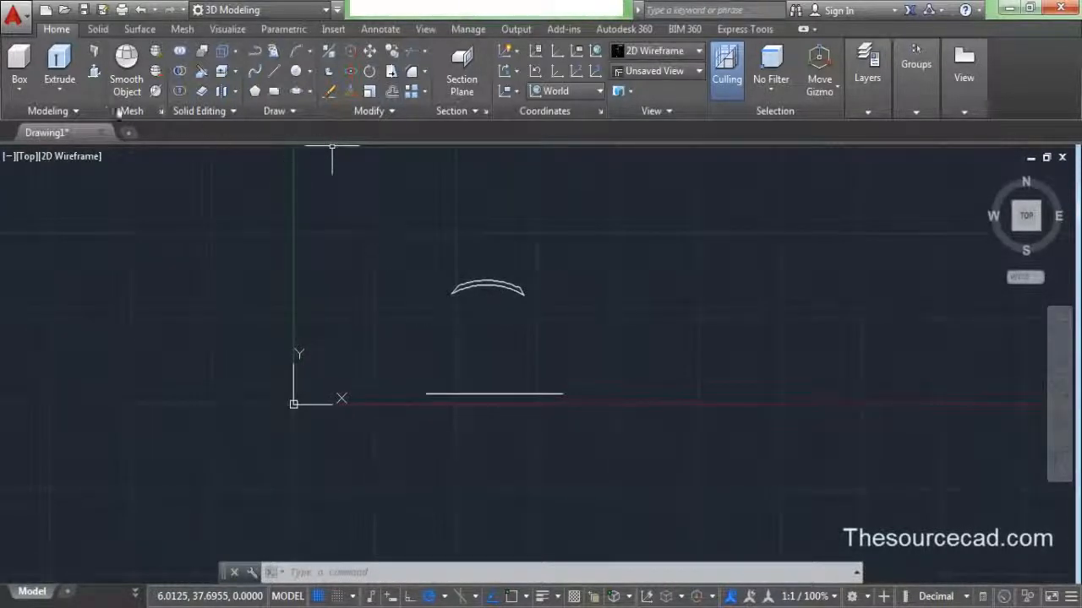
click(59, 87)
click(82, 185)
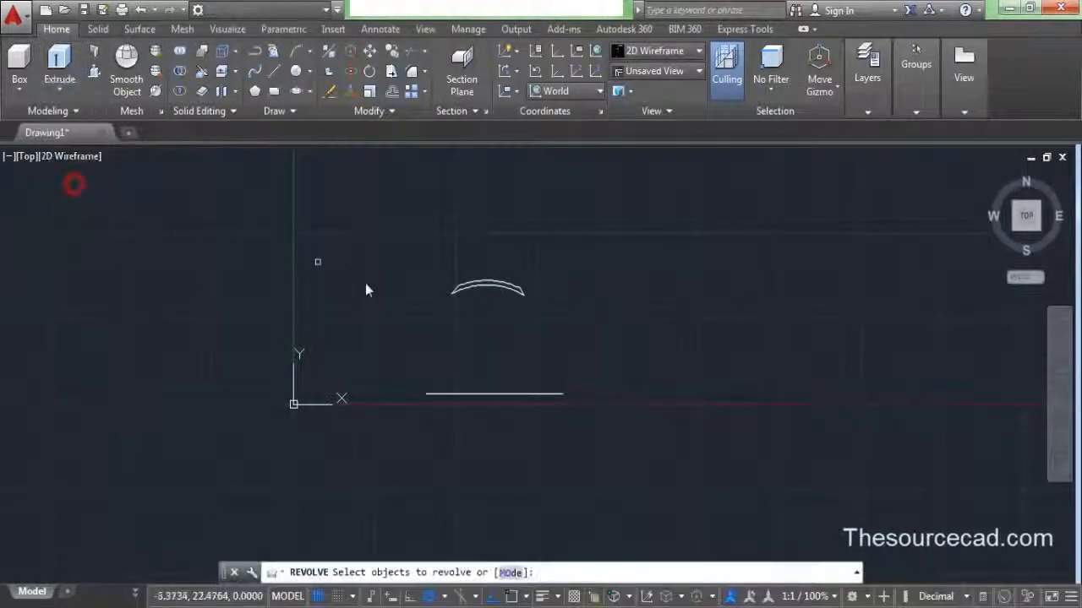
click(529, 314)
click(397, 243)
right_click(396, 242)
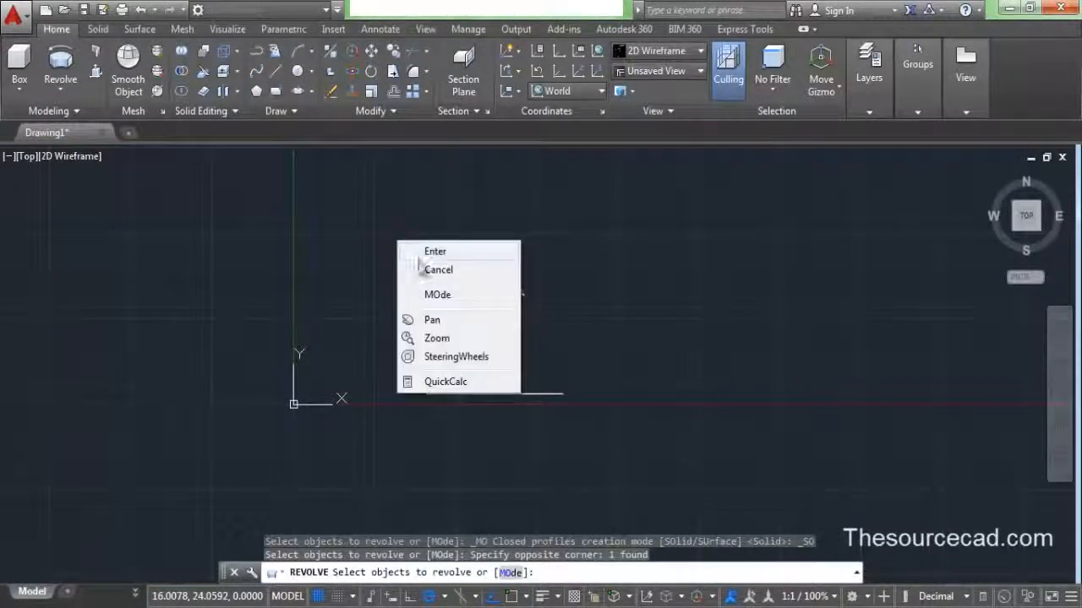
click(419, 251)
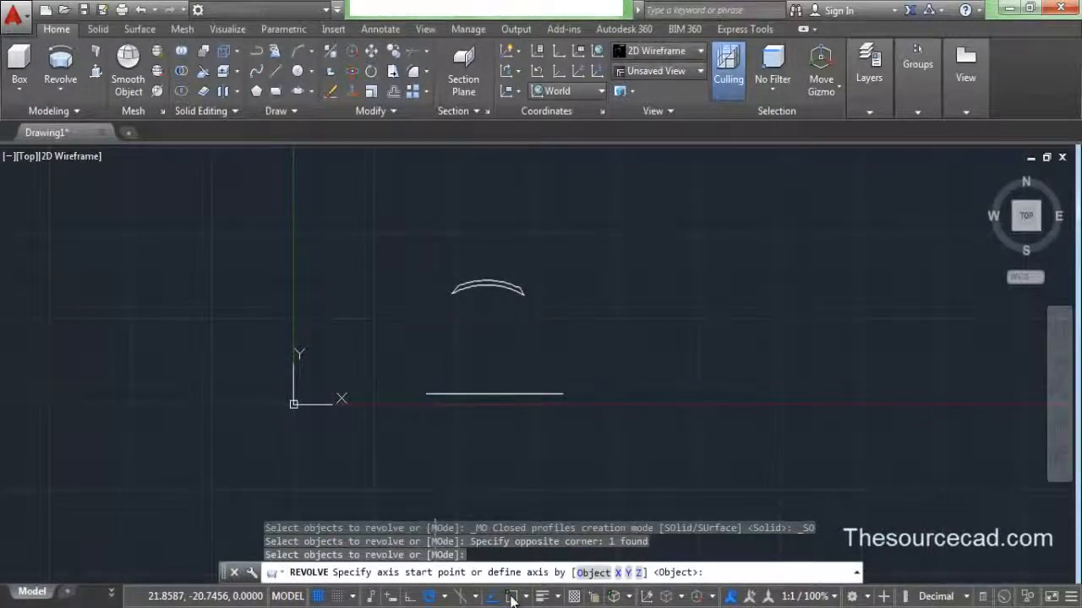
click(427, 396)
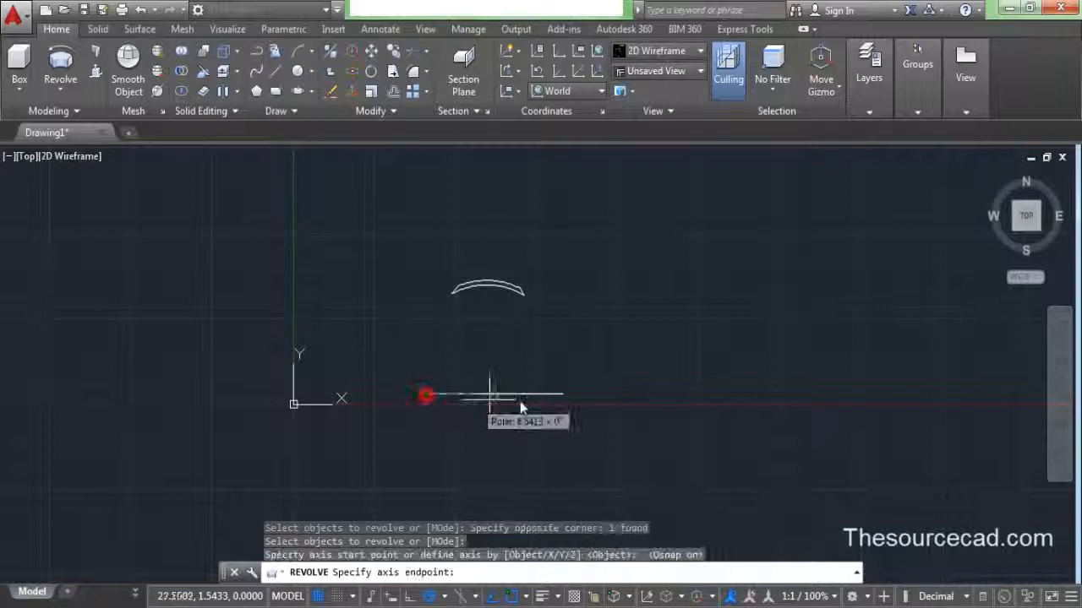
click(565, 404)
right_click(561, 333)
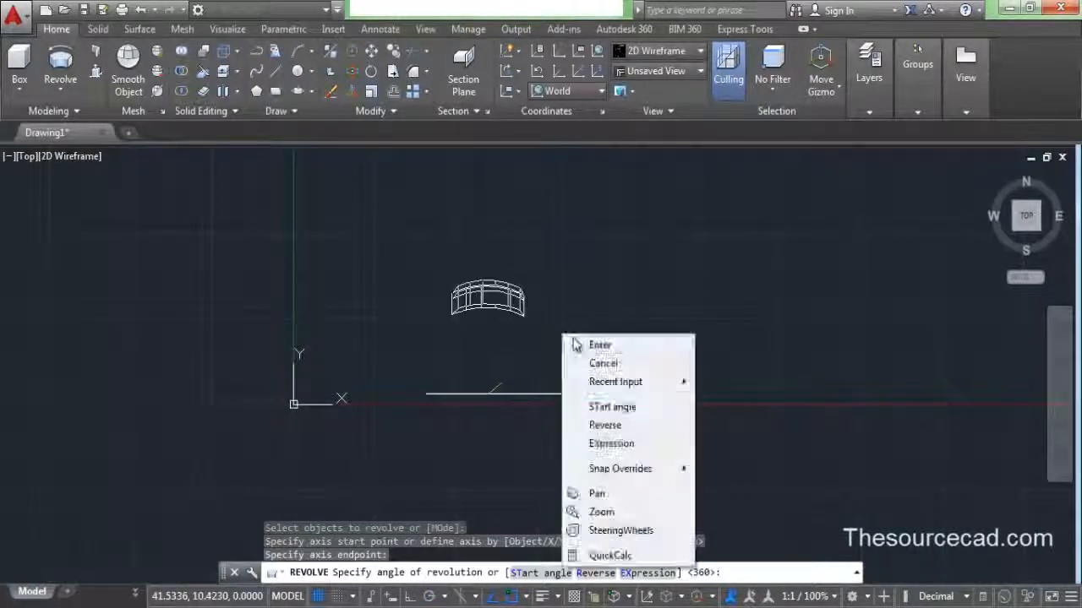
click(582, 345)
- Show the ring in the Hidden visual style in a parallel-projection 3D view
middle_drag(573, 365, 633, 333)
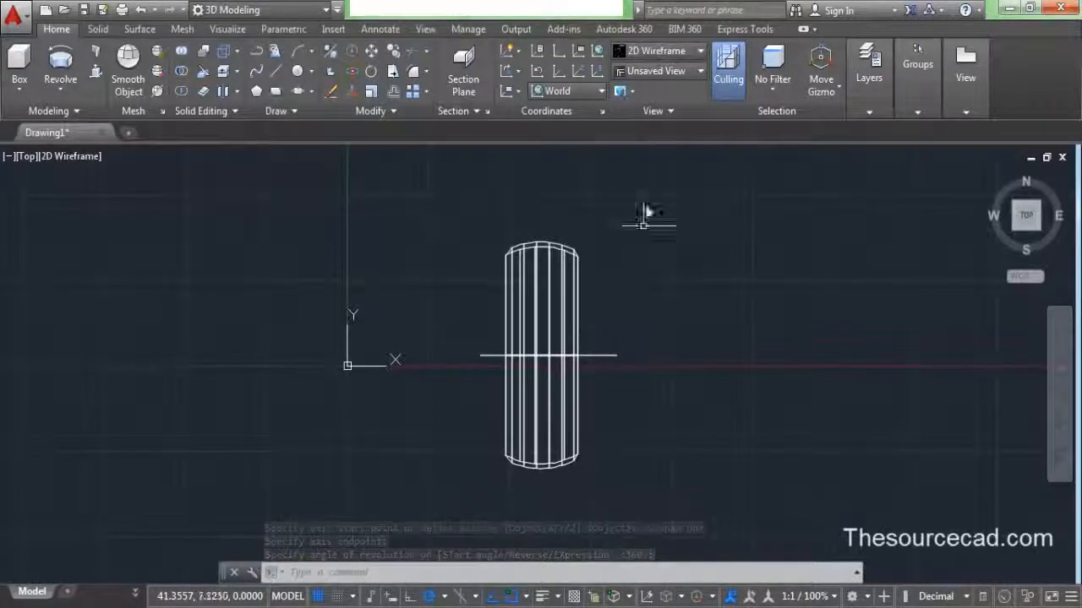
click(673, 51)
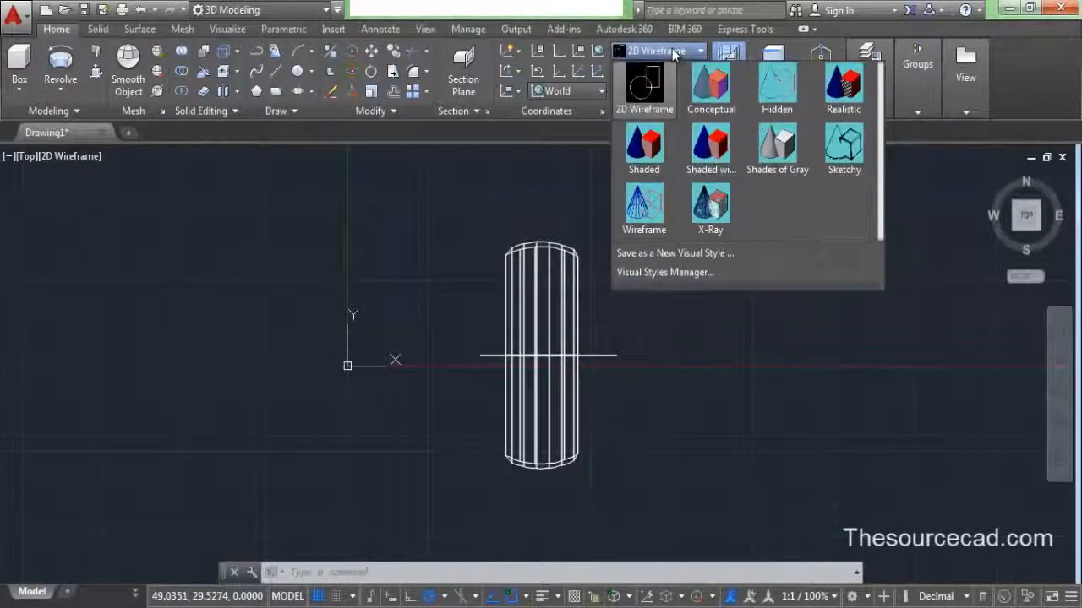
click(777, 91)
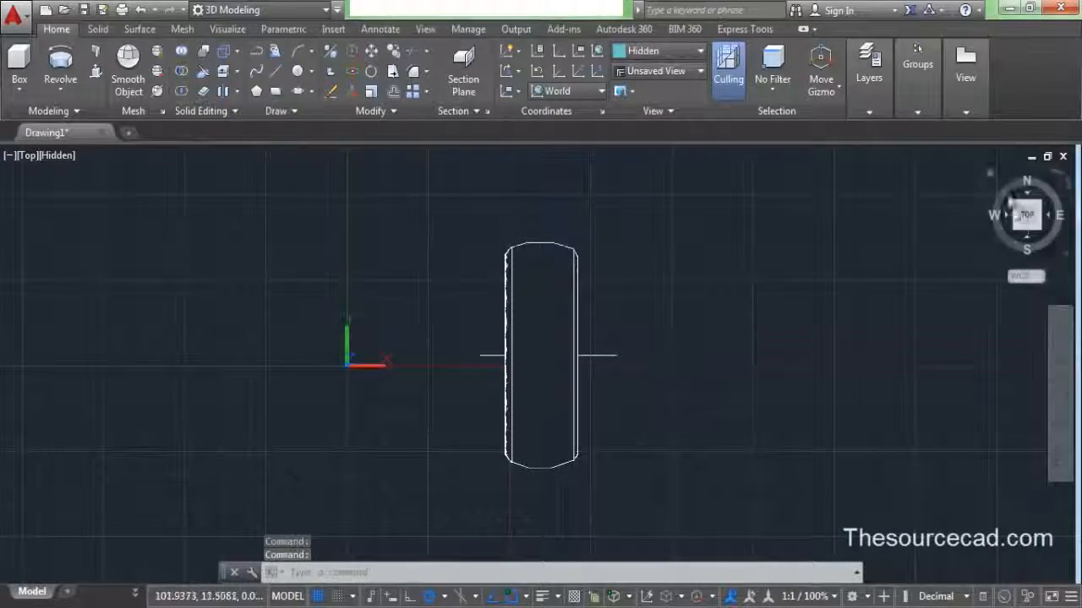
click(988, 176)
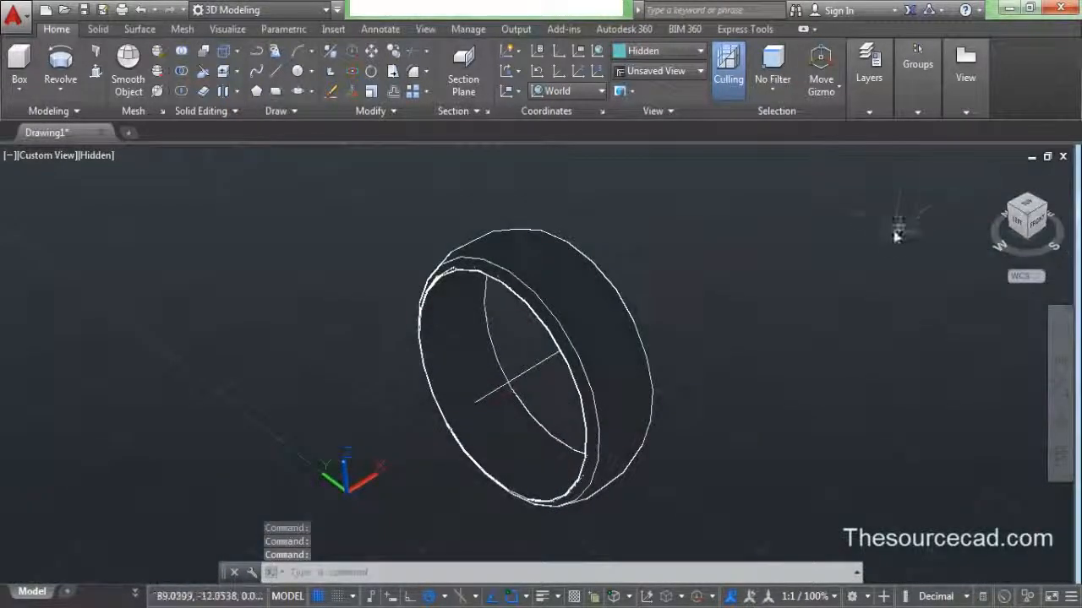
right_click(1013, 218)
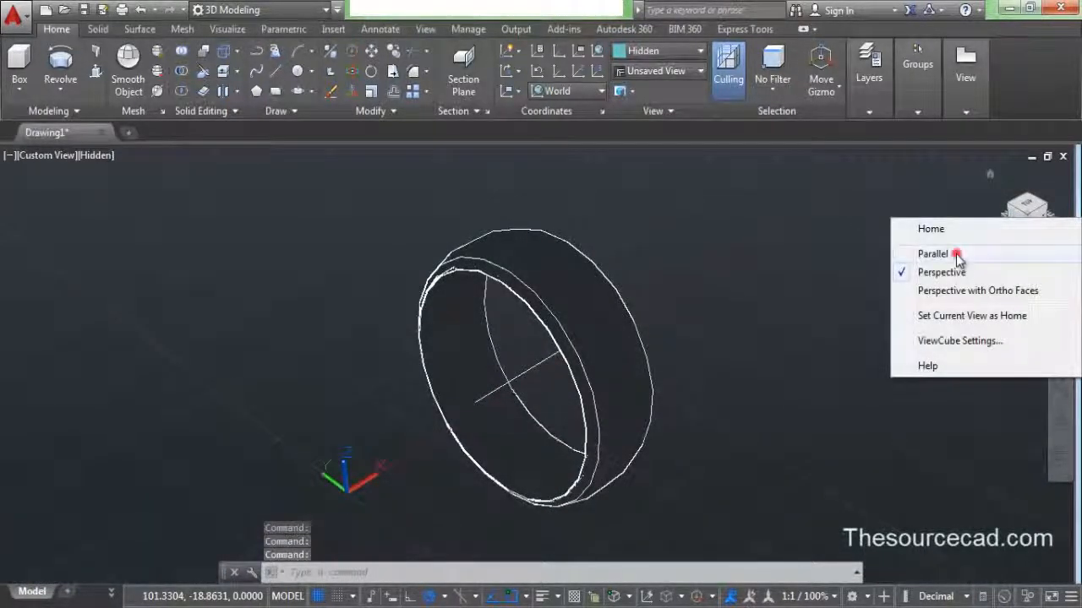
click(952, 251)
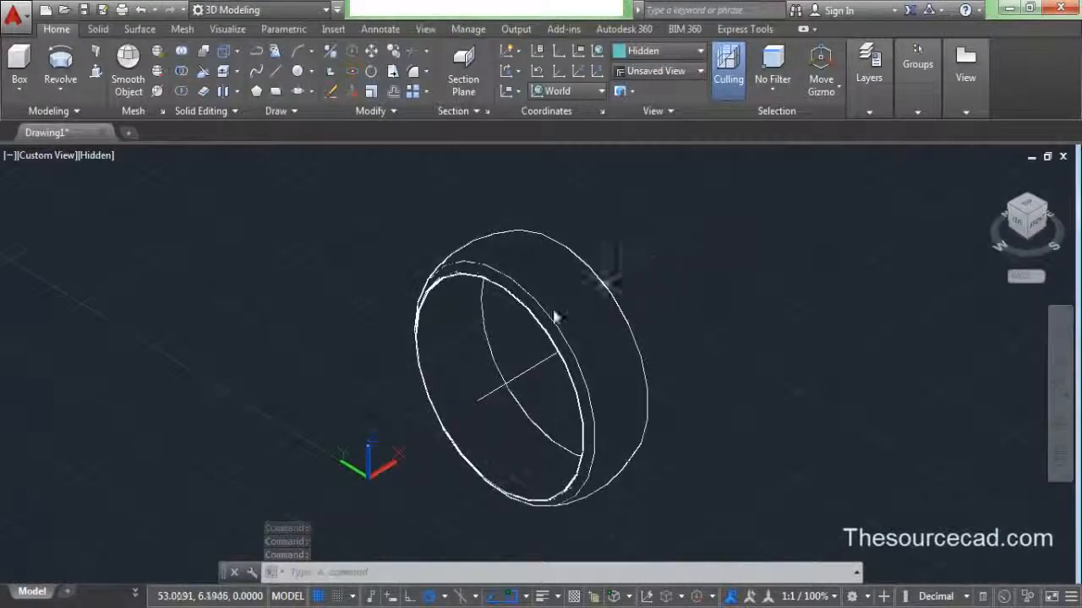
- Move the UCS origin to a new point, turn the grid off, and view from Top
click(558, 71)
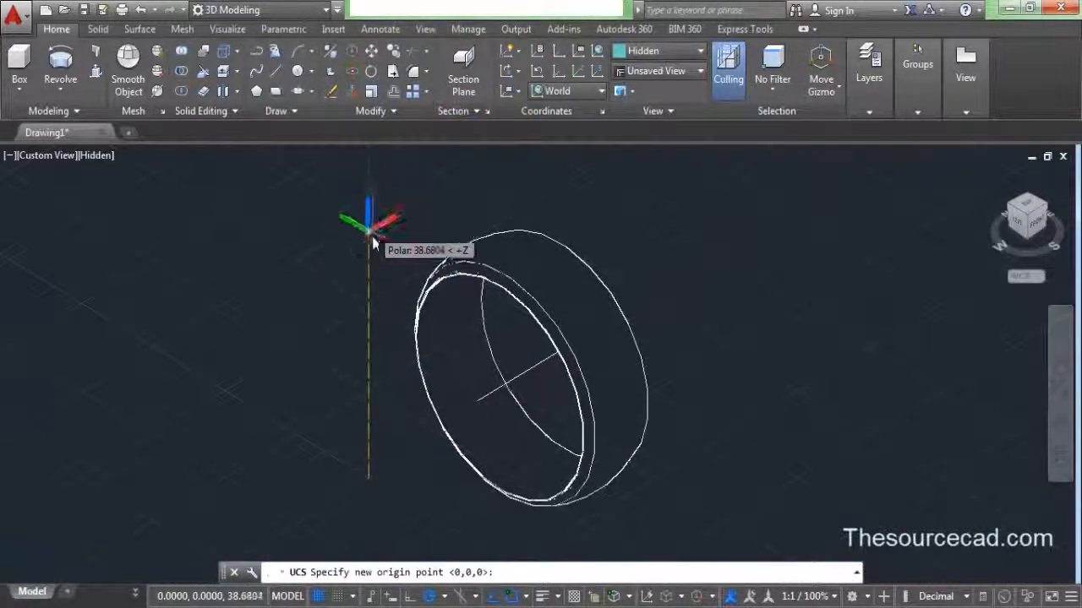
click(372, 286)
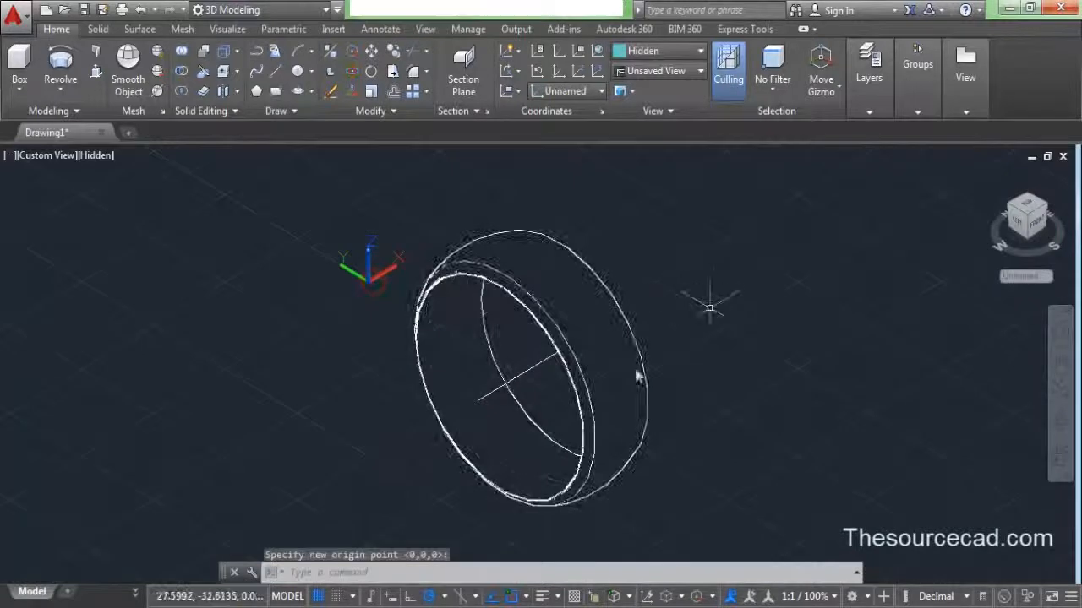
click(318, 596)
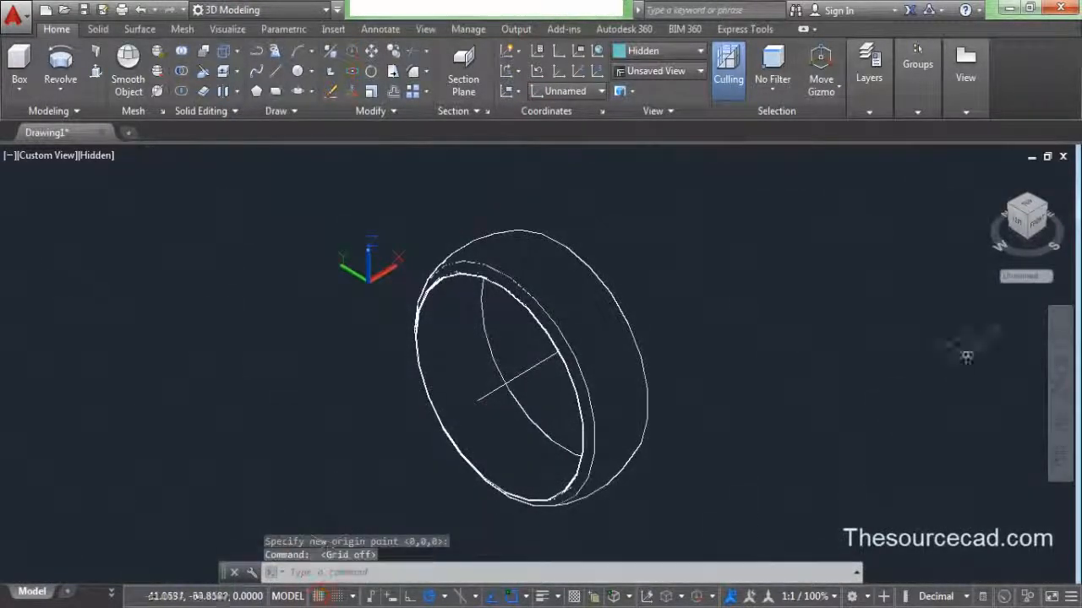
click(1026, 208)
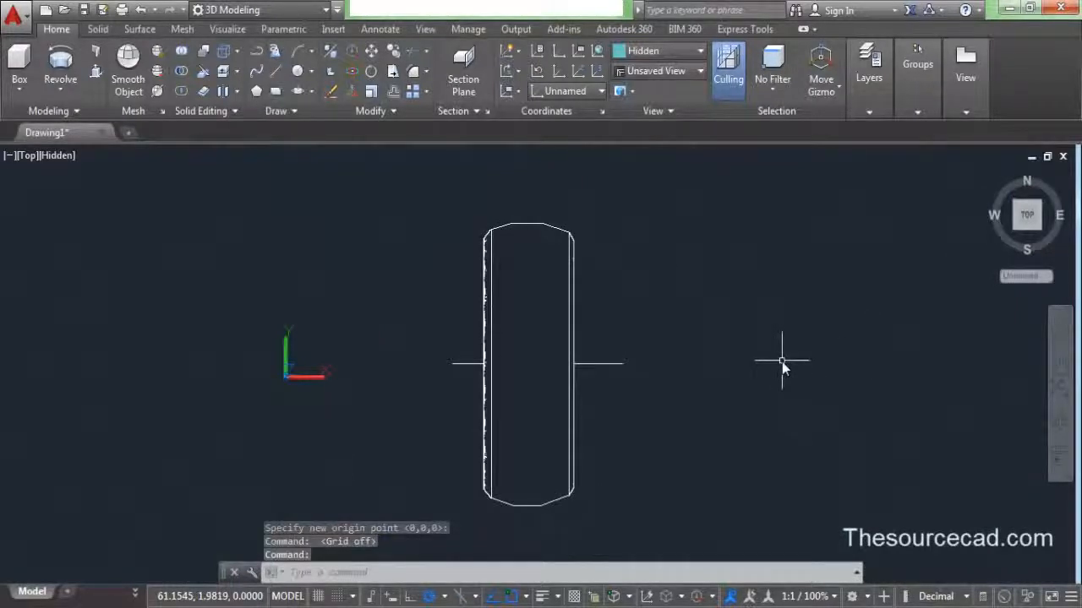
- With Osnap off, draw a 3-point arc crossing the ring's left side
scroll(540, 360, up, 4)
scroll(543, 375, down, 2)
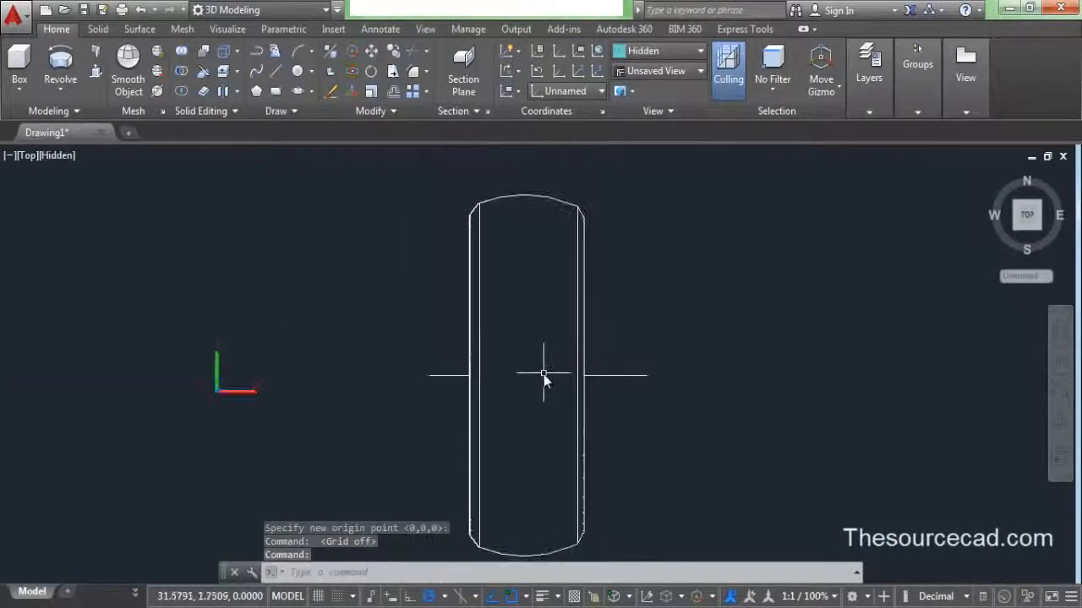
click(294, 50)
click(510, 597)
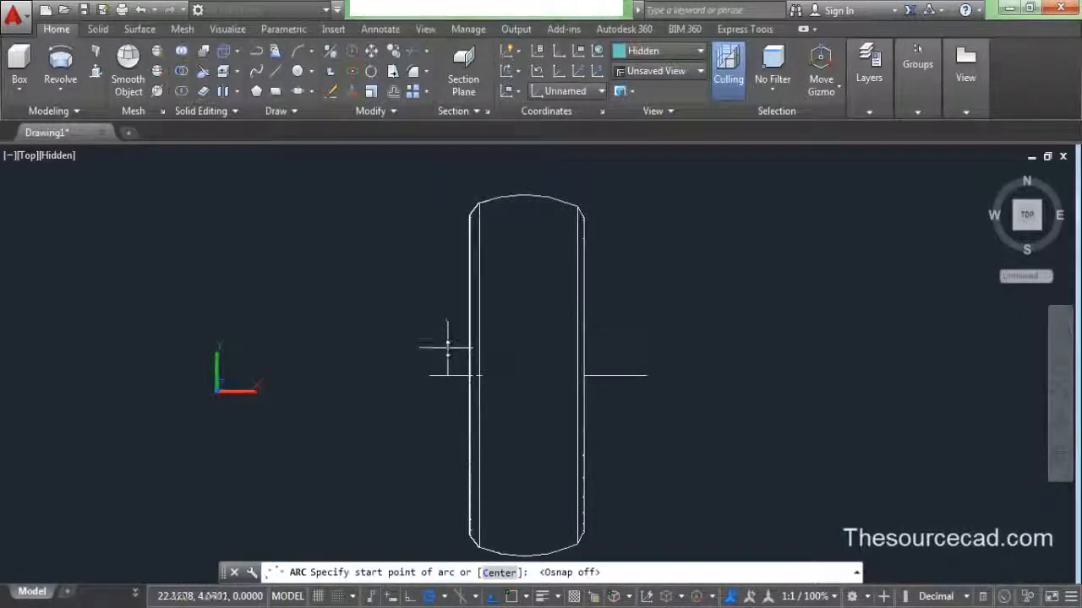
click(447, 346)
click(491, 356)
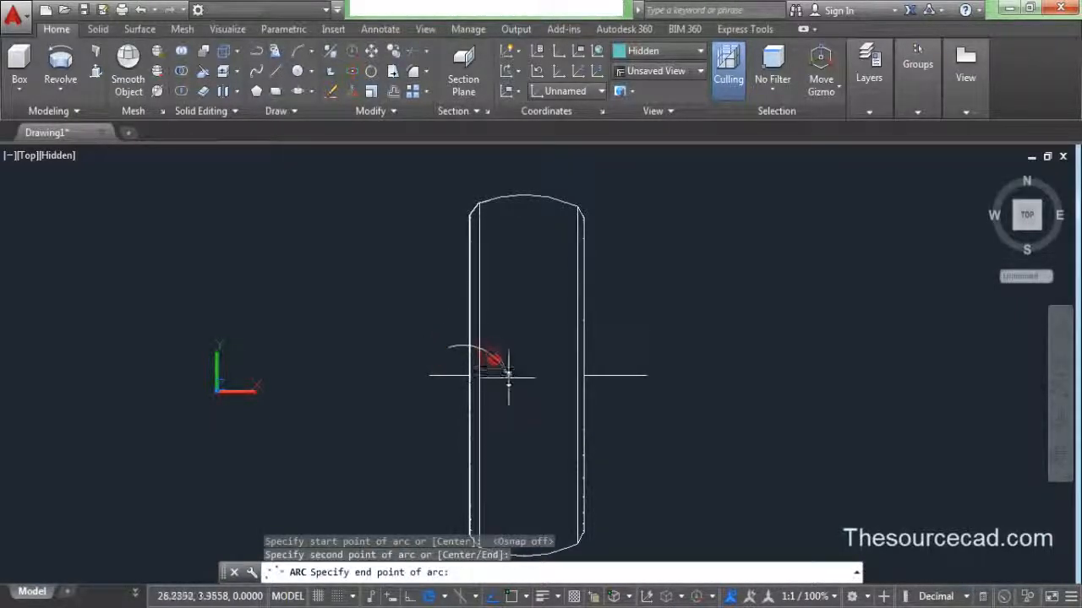
click(515, 394)
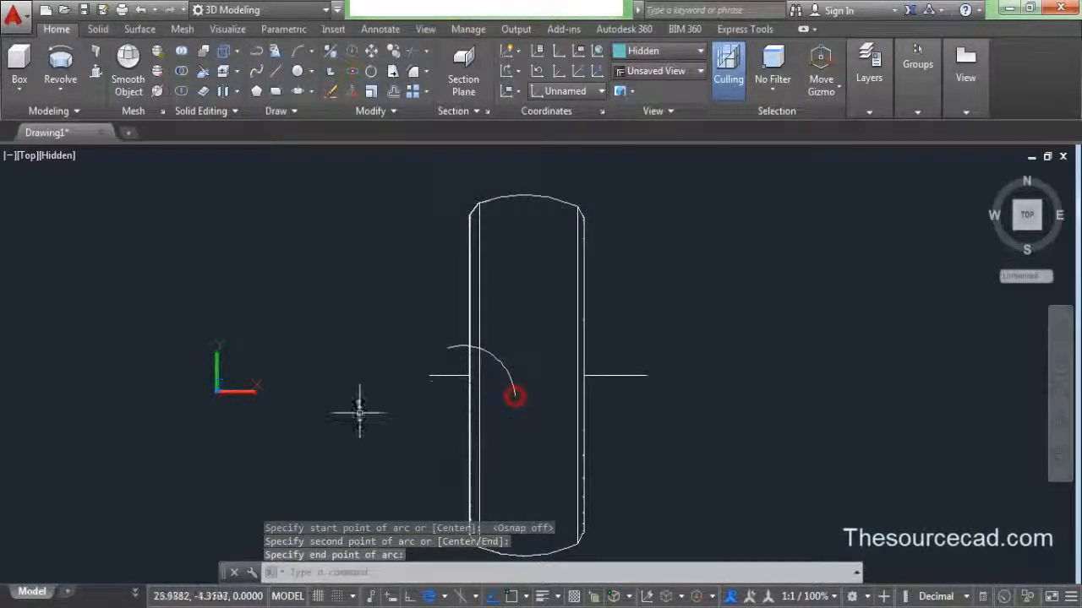
- Offset the arc with the Through option to place a parallel copy just outside it
click(398, 94)
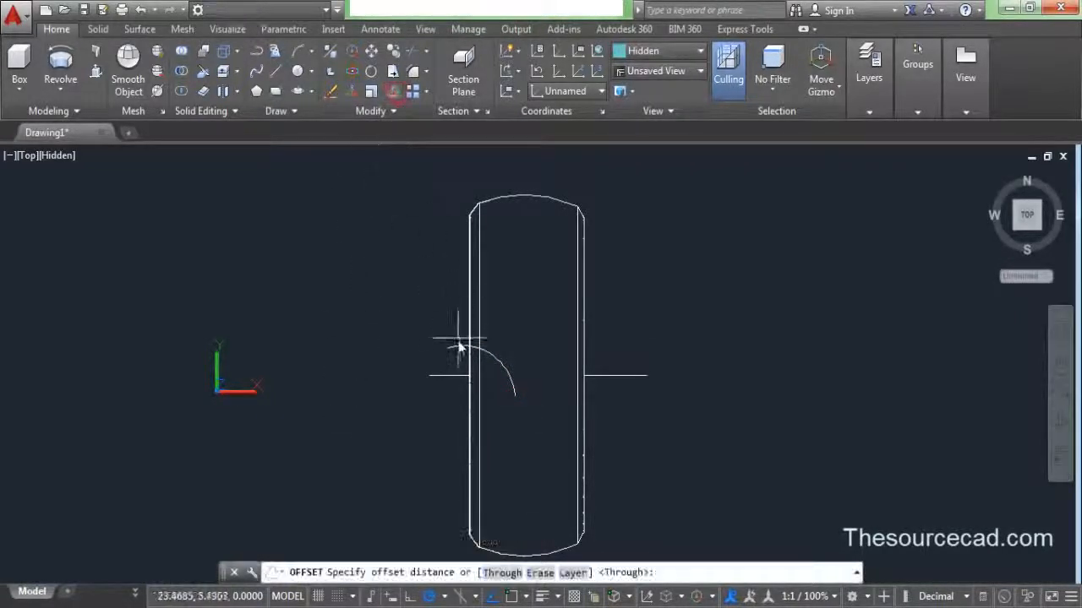
click(497, 572)
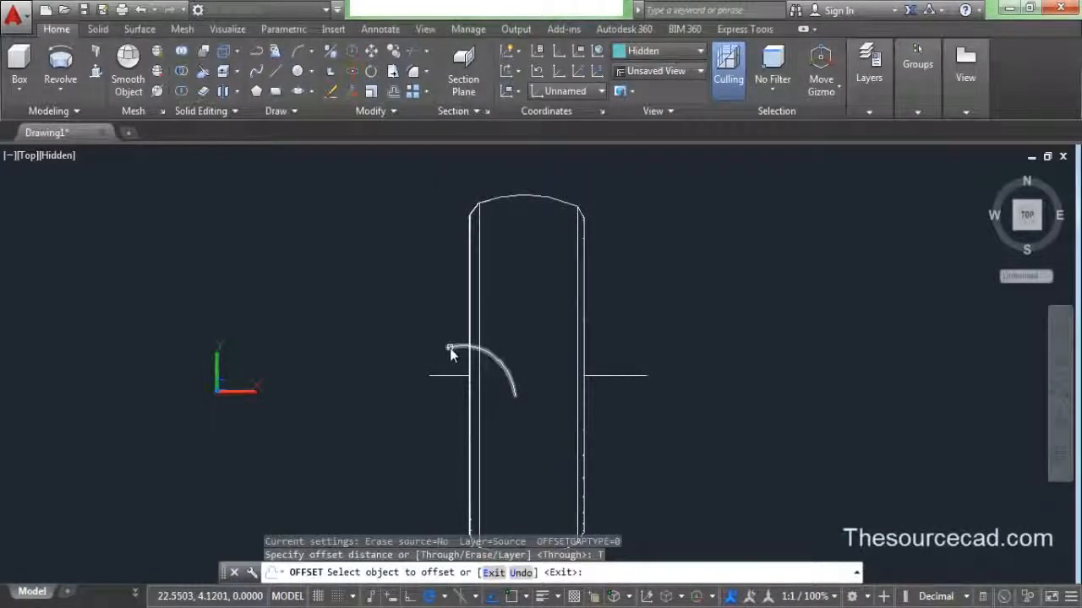
click(449, 348)
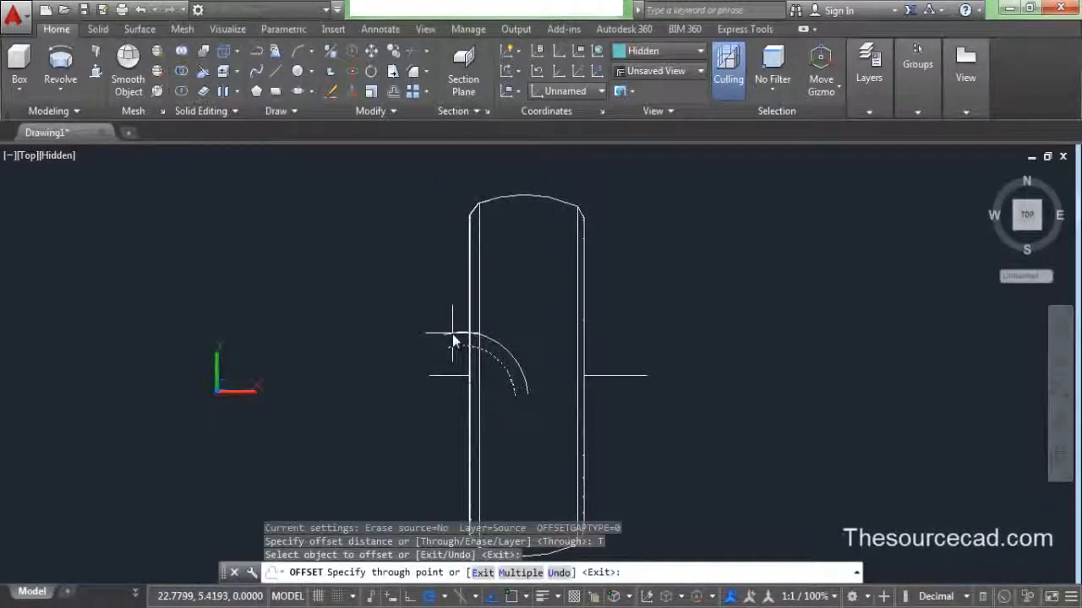
click(452, 333)
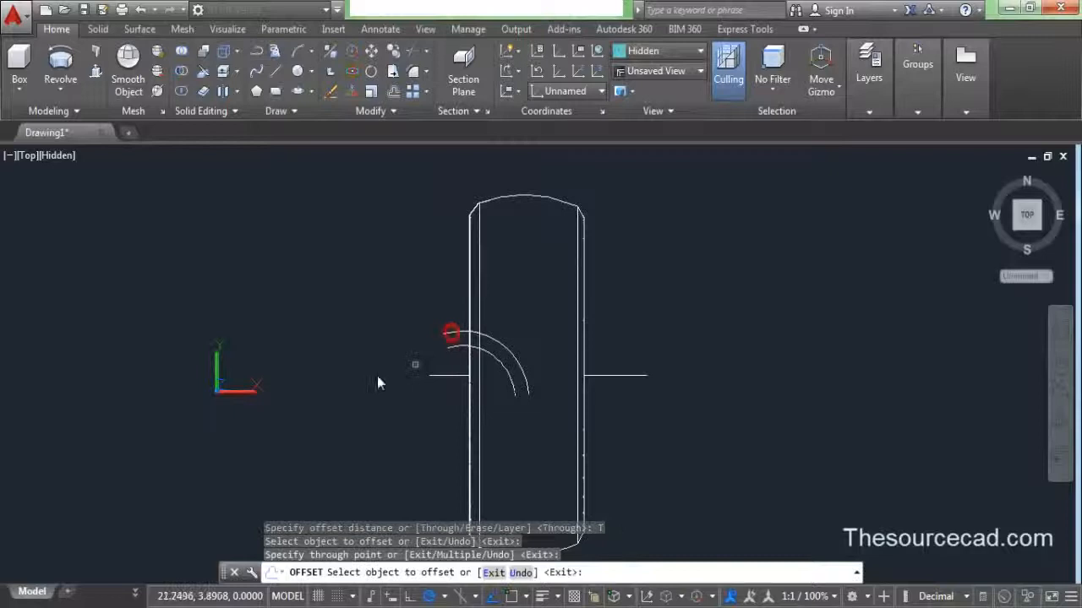
right_click(349, 254)
click(355, 266)
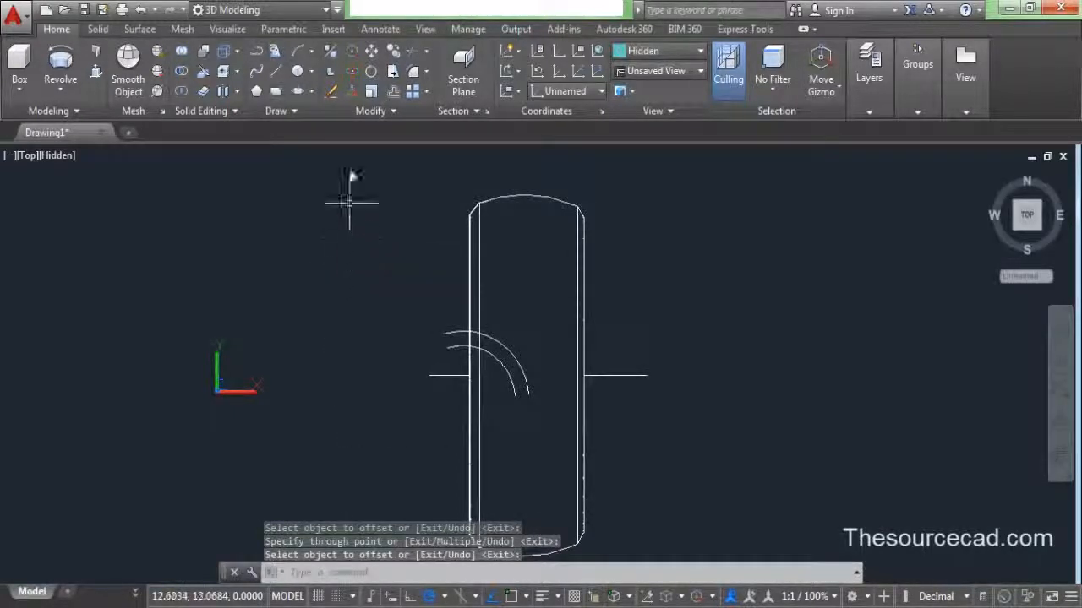
click(275, 71)
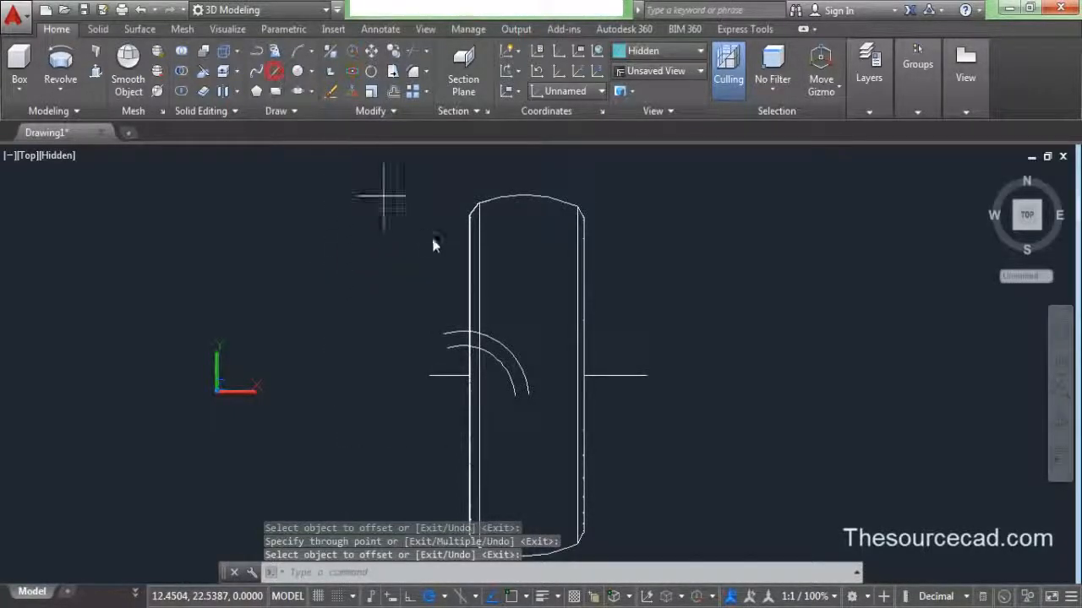
- With Osnap back on, close the two arcs' ends with two short lines
click(512, 596)
click(514, 393)
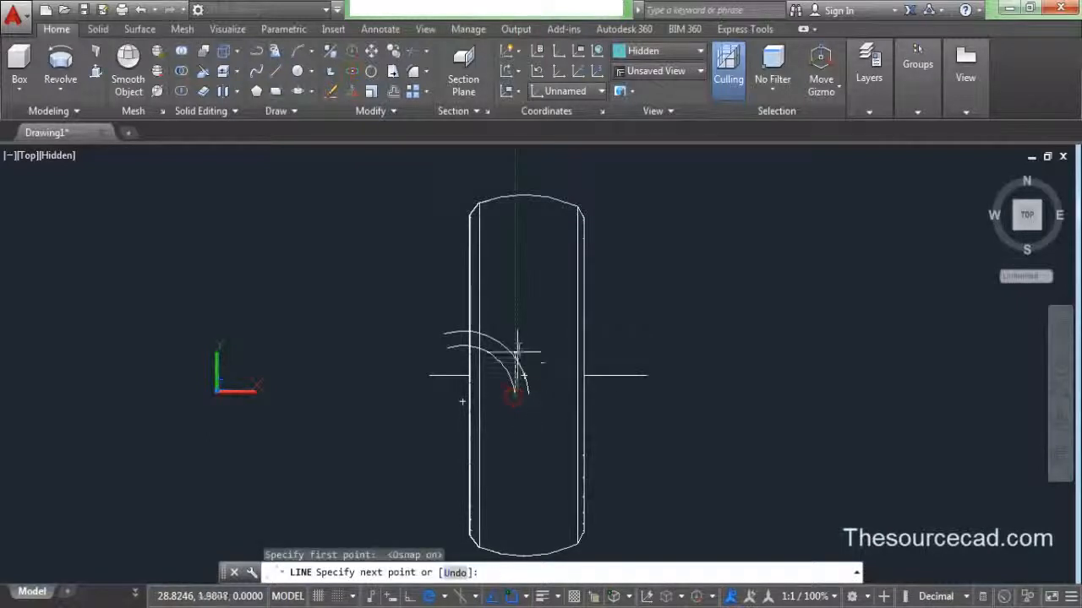
click(514, 338)
right_click(389, 308)
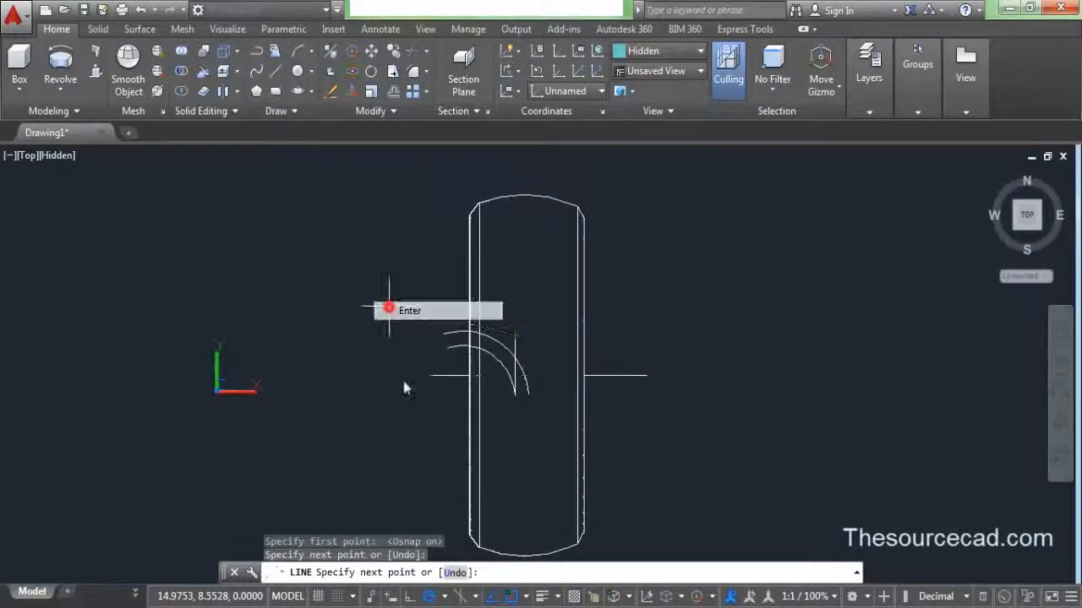
click(409, 310)
click(273, 70)
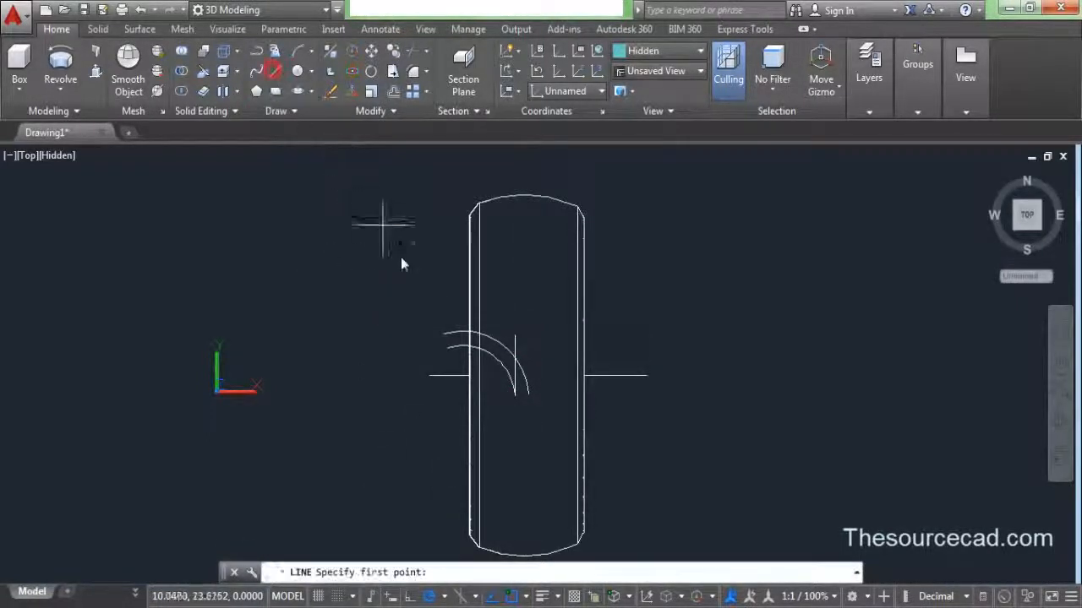
click(445, 335)
click(449, 348)
right_click(350, 309)
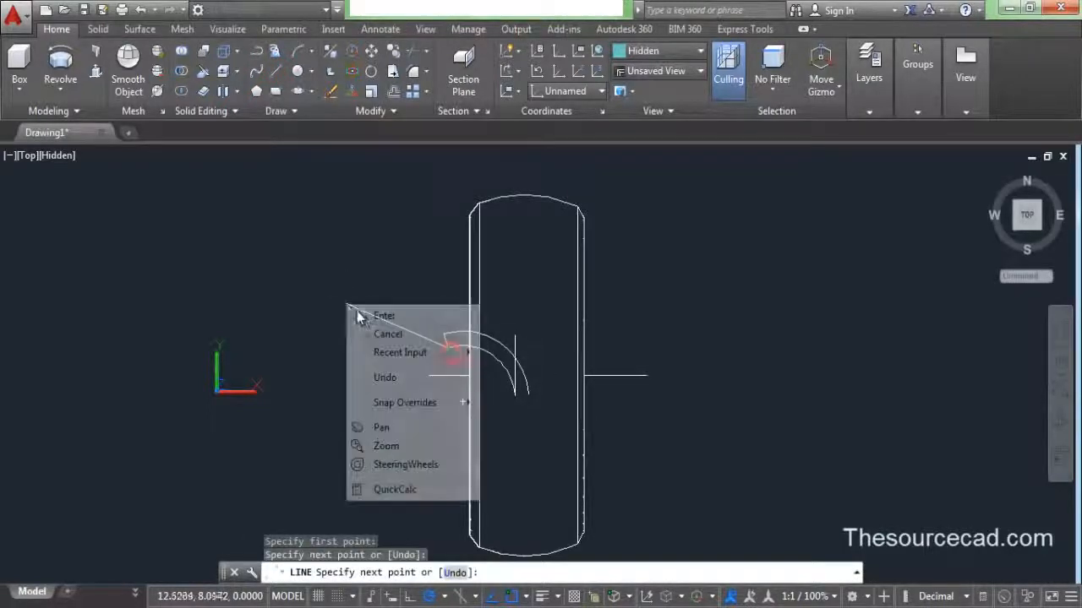
click(380, 315)
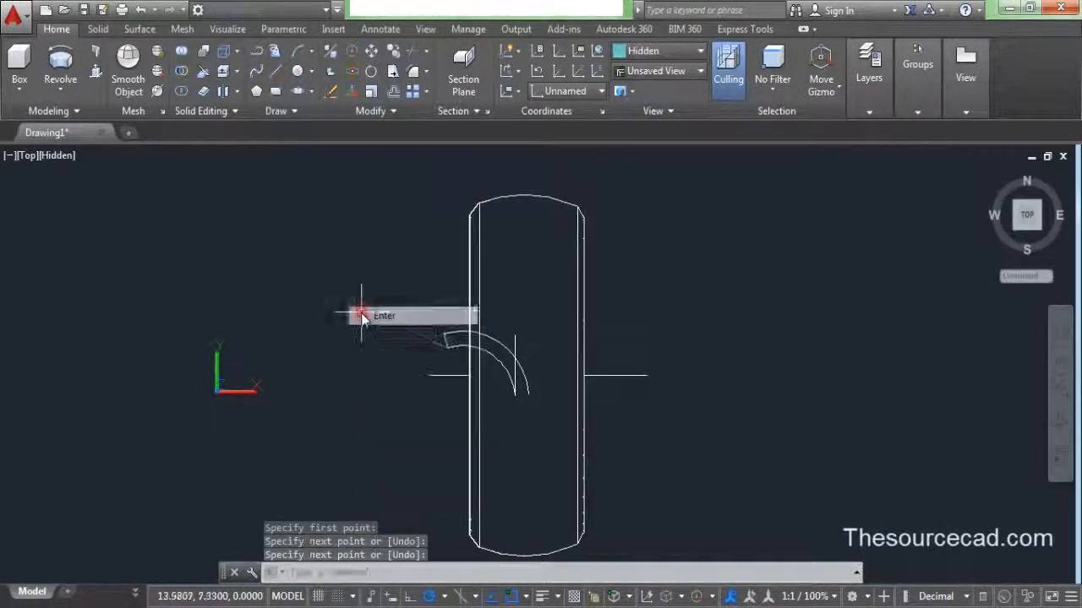
- Trim the overhanging arc pieces past the lines and erase the leftover arc fragment
click(407, 52)
key(Return)
click(516, 345)
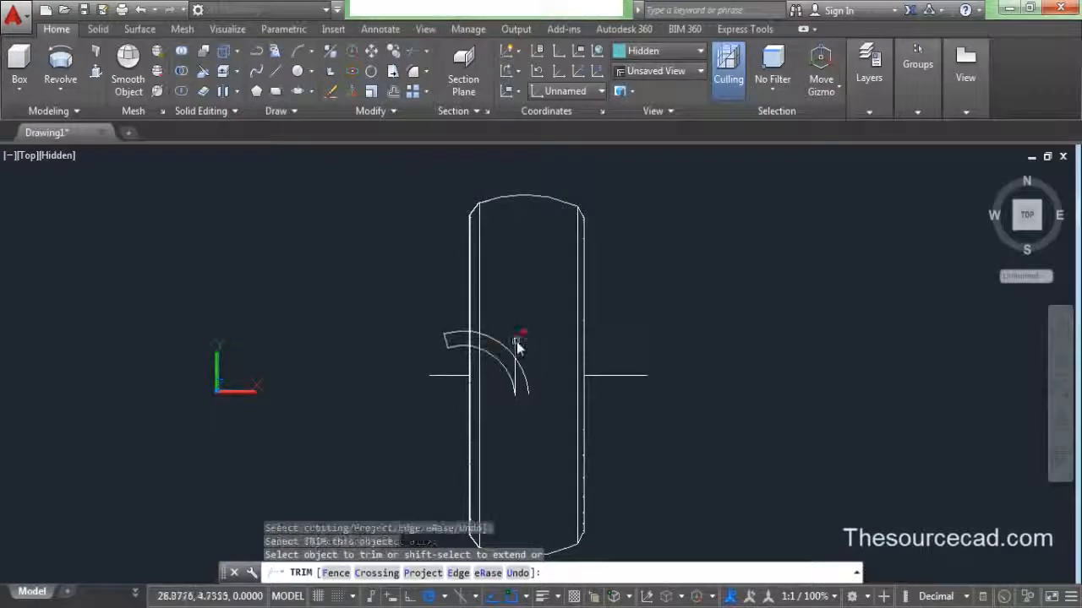
click(520, 370)
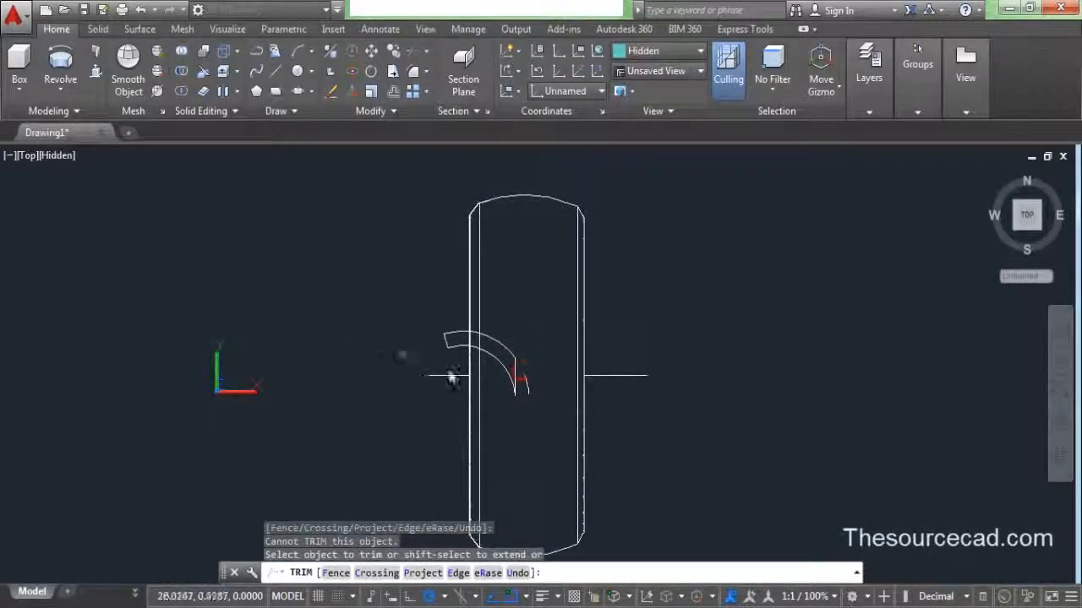
click(525, 383)
right_click(283, 306)
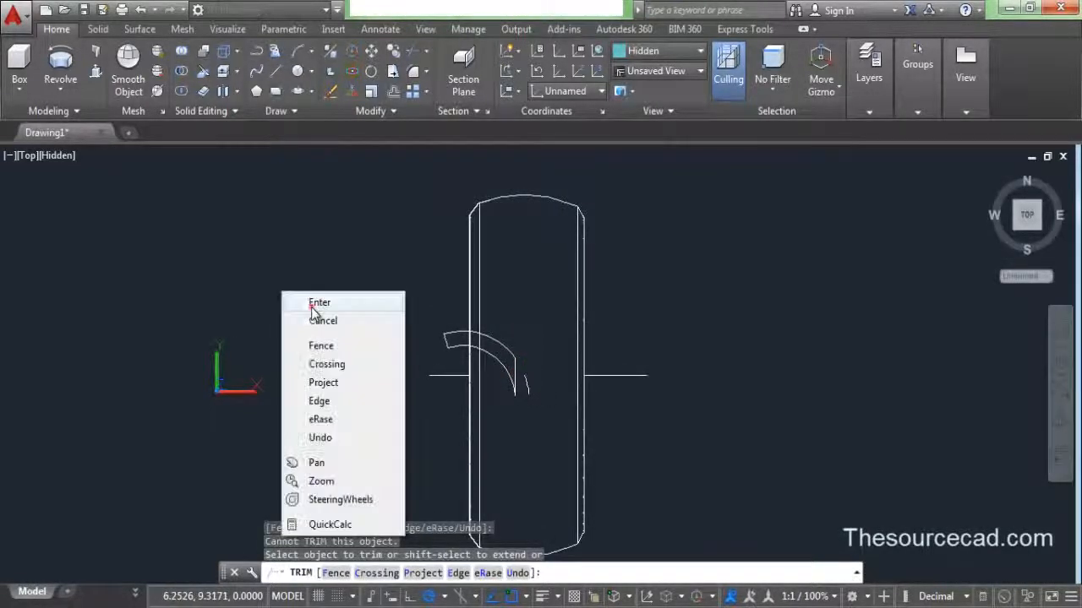
click(314, 306)
click(526, 385)
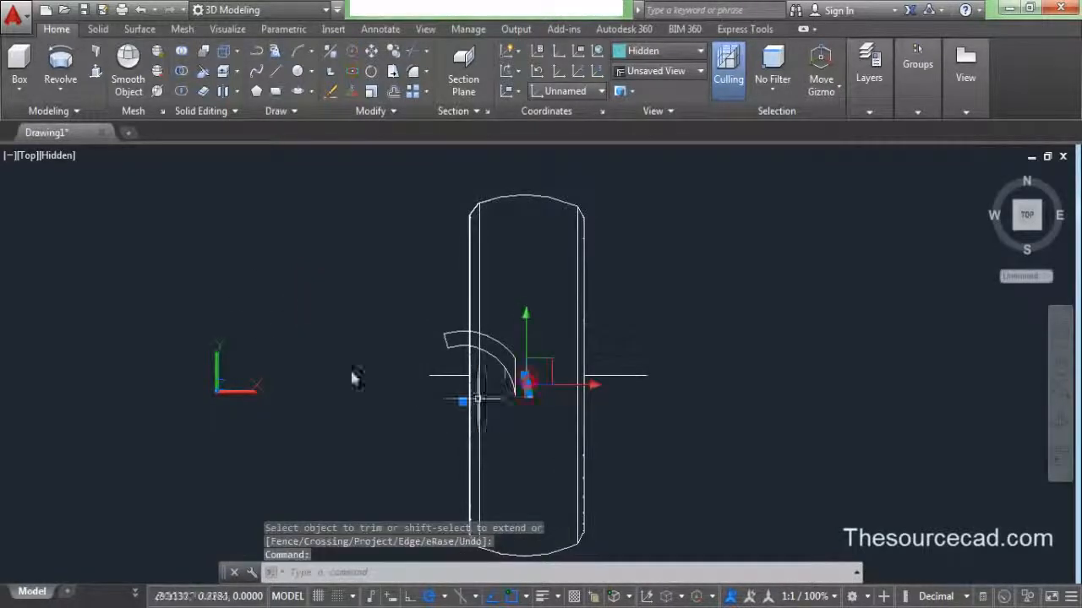
right_click(262, 287)
click(294, 301)
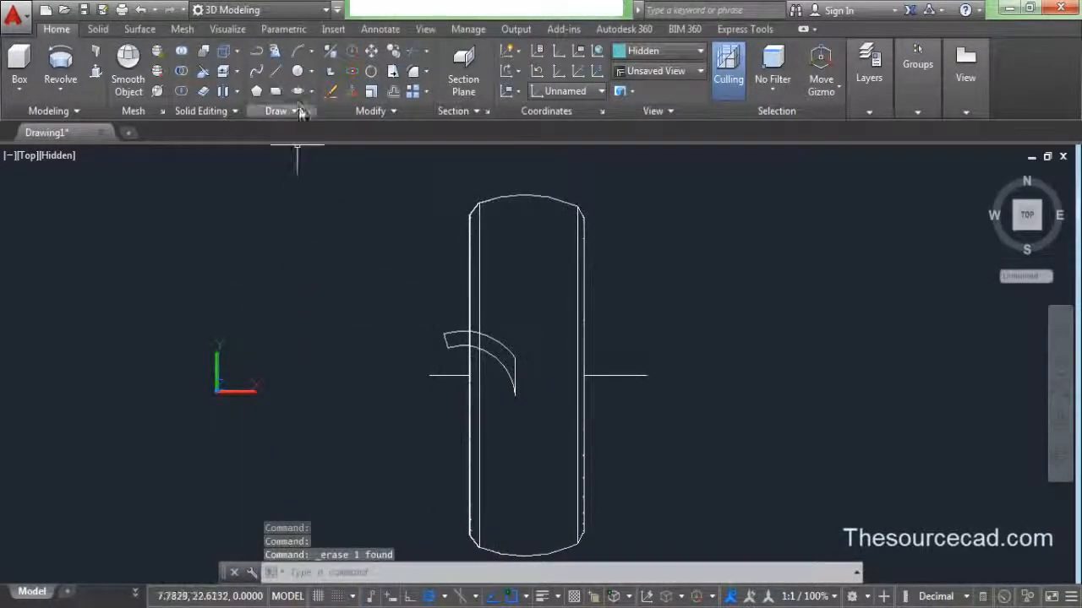
- Draw a line closing the arcs' lower ends and trim its excess below the arc
click(275, 71)
scroll(557, 446, up, 5)
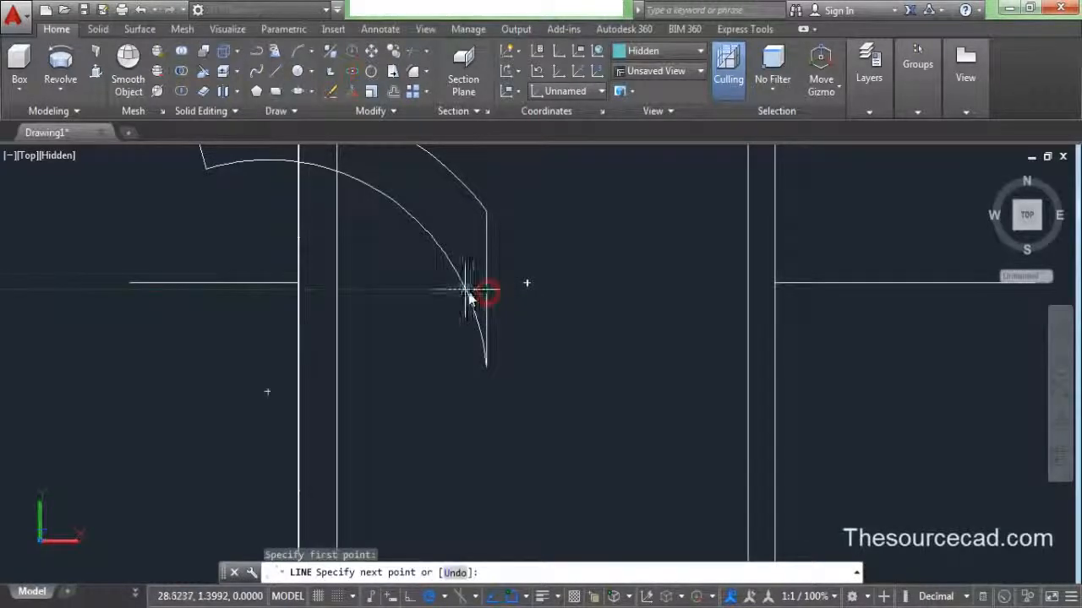
click(467, 292)
right_click(375, 289)
click(397, 293)
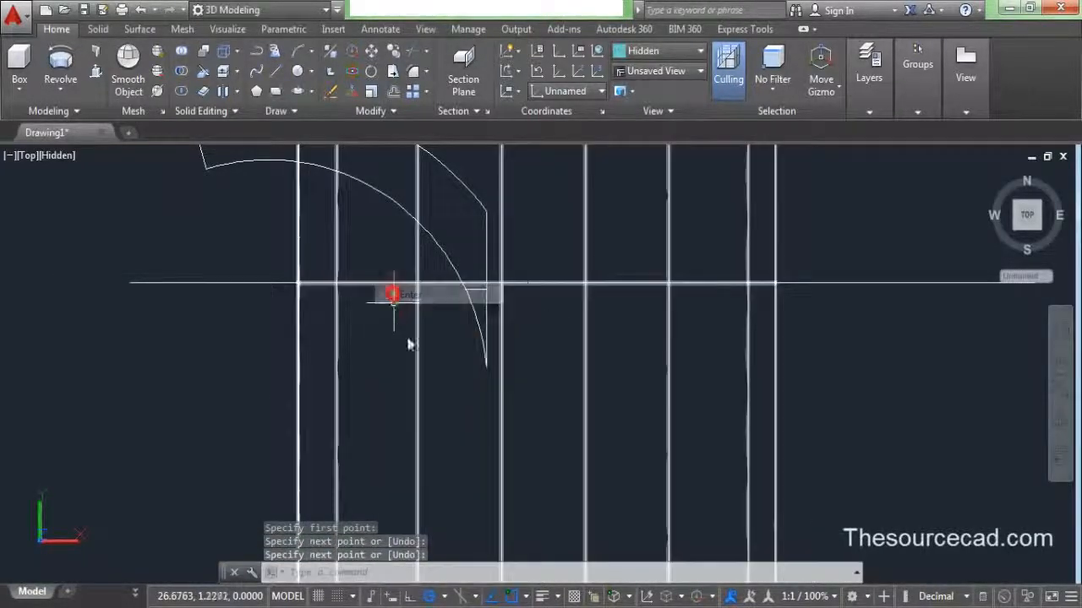
click(412, 50)
key(Return)
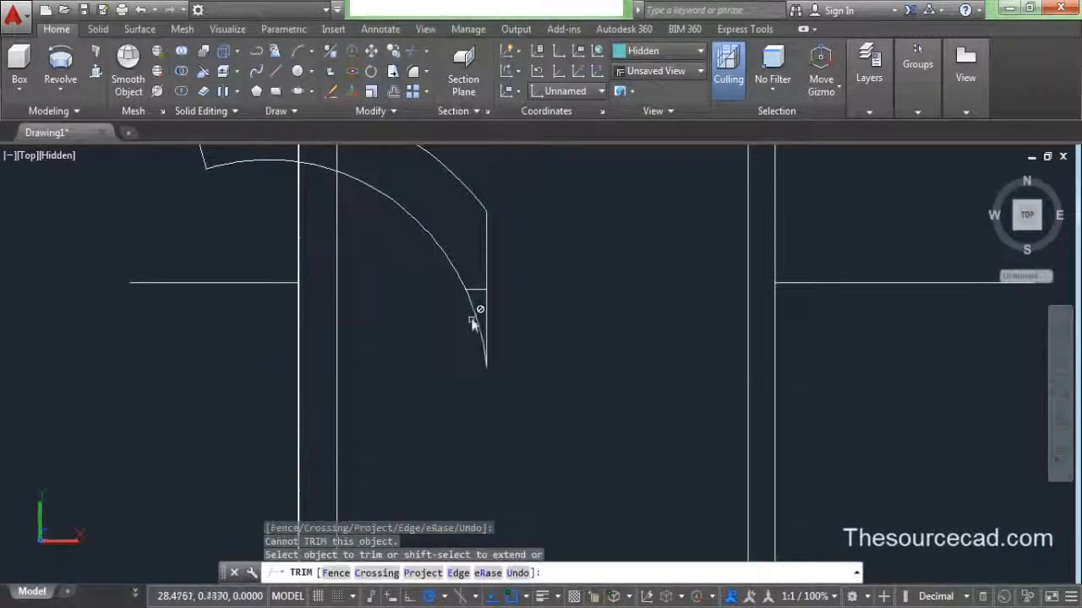
click(483, 311)
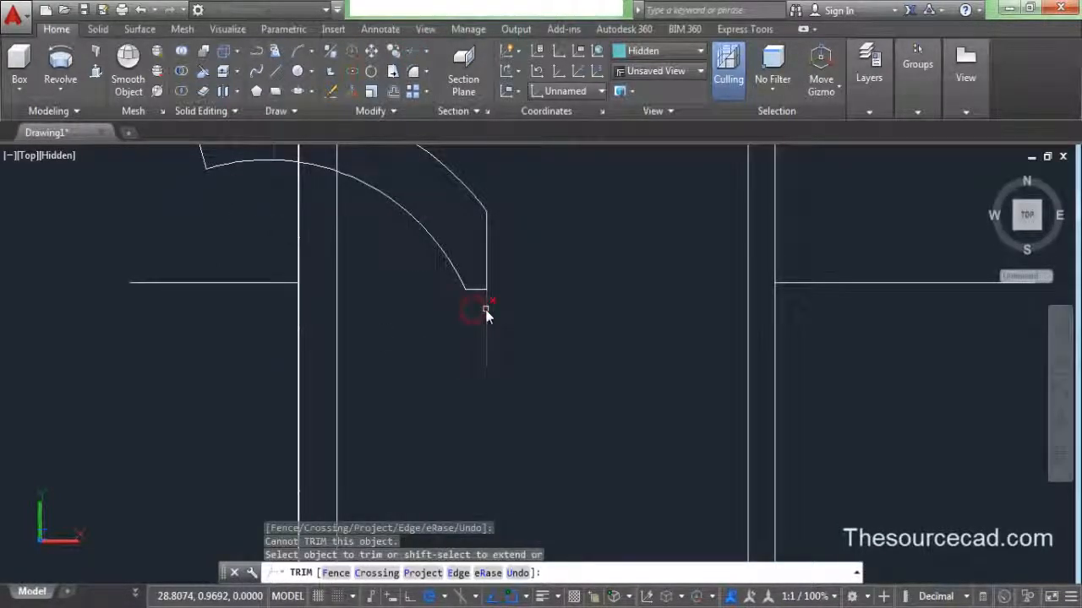
right_click(253, 245)
click(285, 252)
- Window-select all arcs and lines of the profile and JOIN them into one polyline
scroll(290, 263, down, 5)
middle_drag(290, 264, 470, 400)
click(398, 297)
click(594, 420)
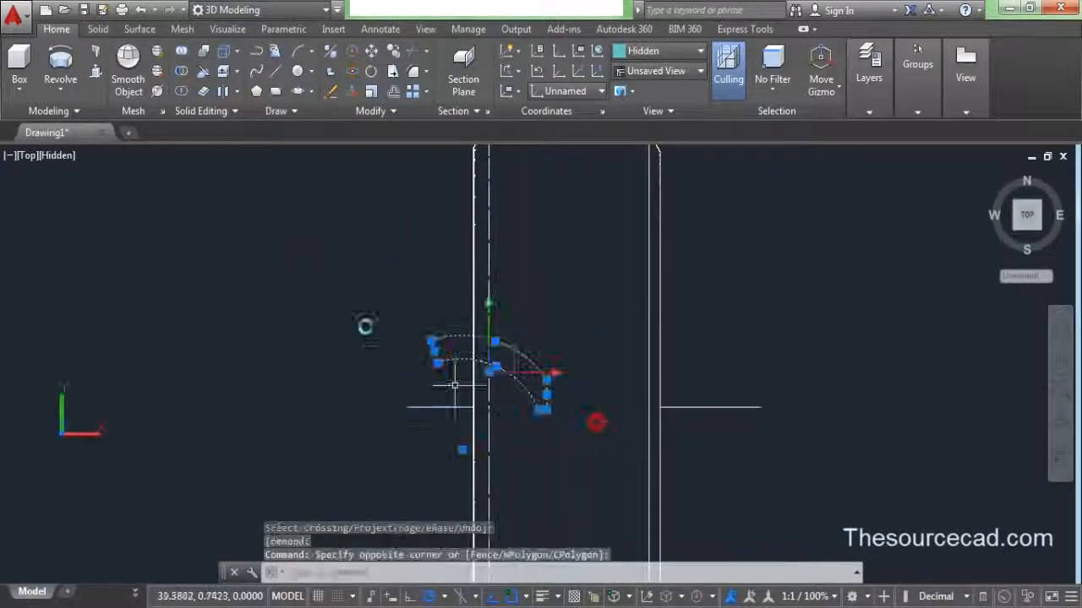
text(j)
key(Return)
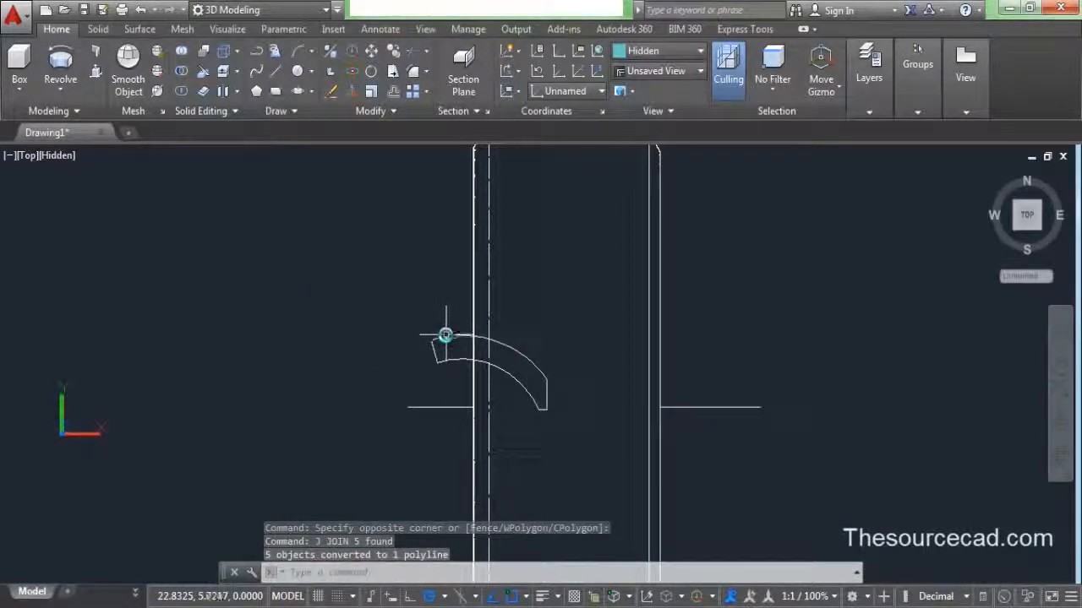
scroll(444, 335, down, 2)
click(418, 311)
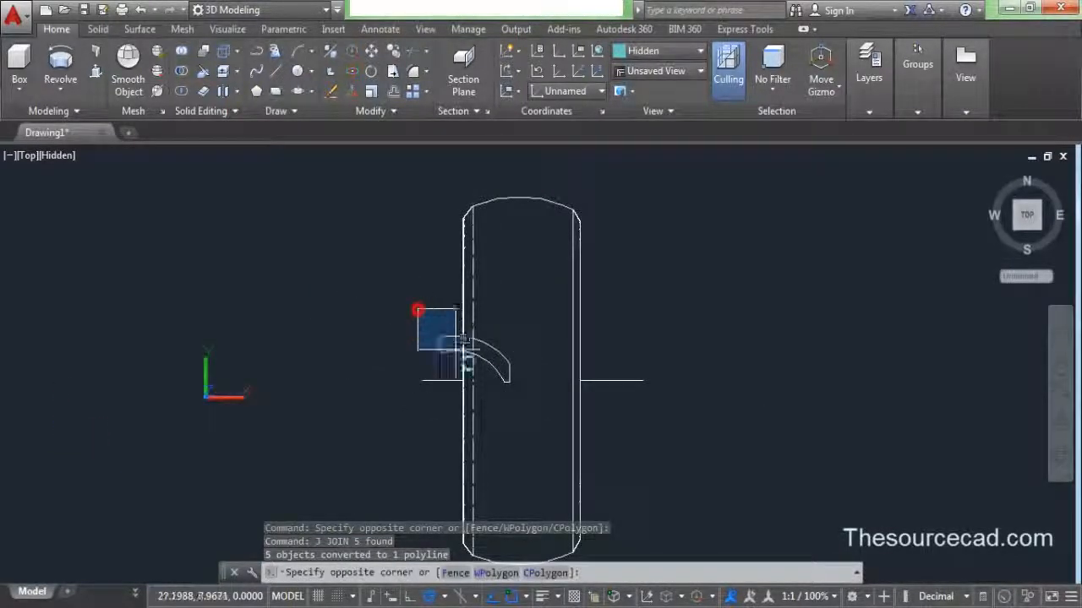
click(507, 395)
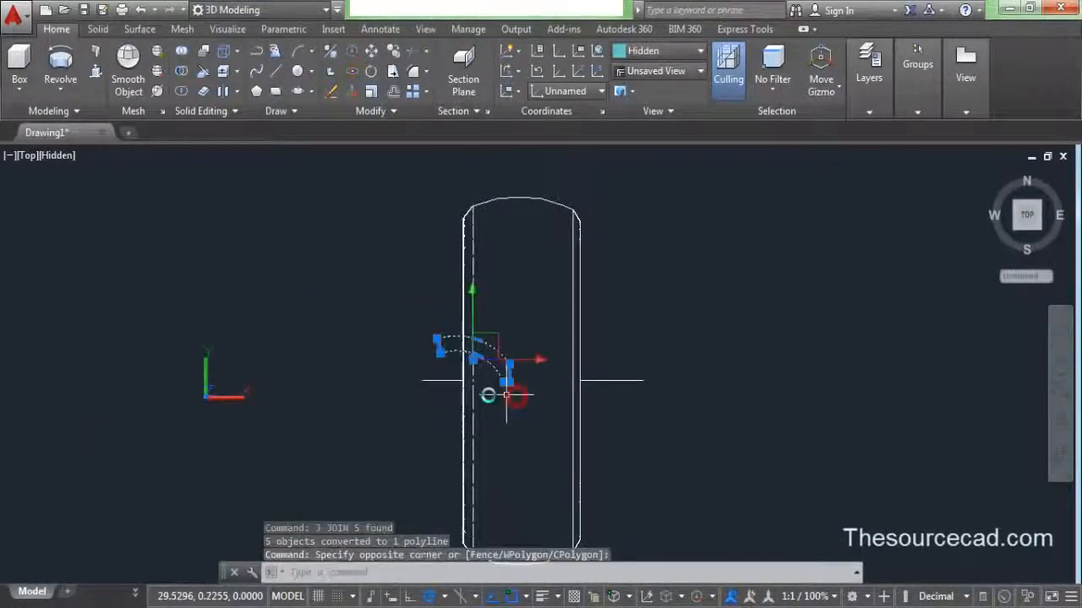
click(388, 117)
- Mirror the curved profile across a vertical line, keeping the original
click(410, 133)
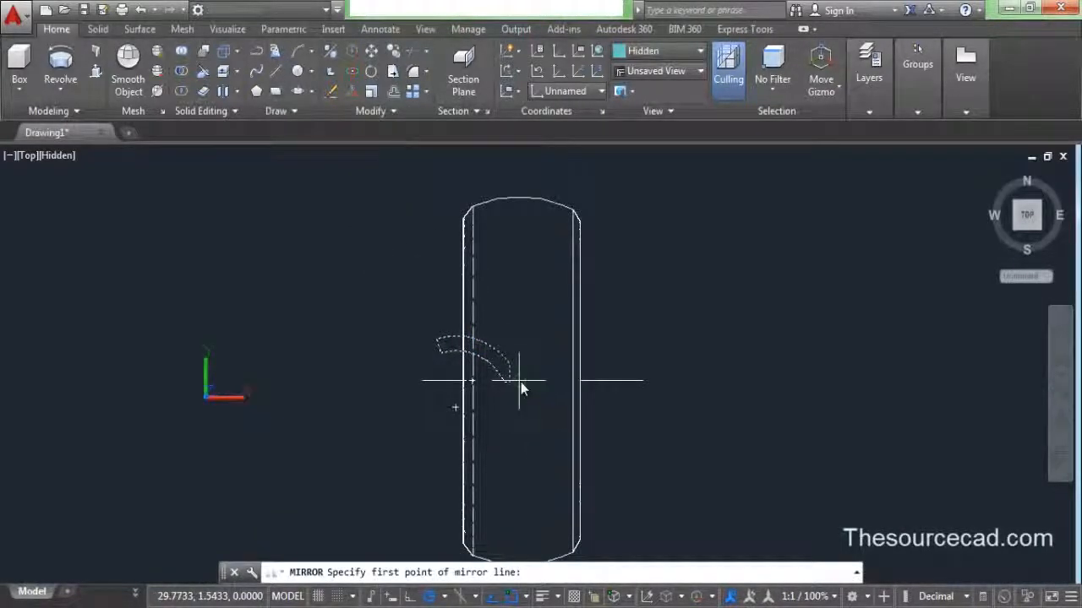
click(521, 382)
click(519, 328)
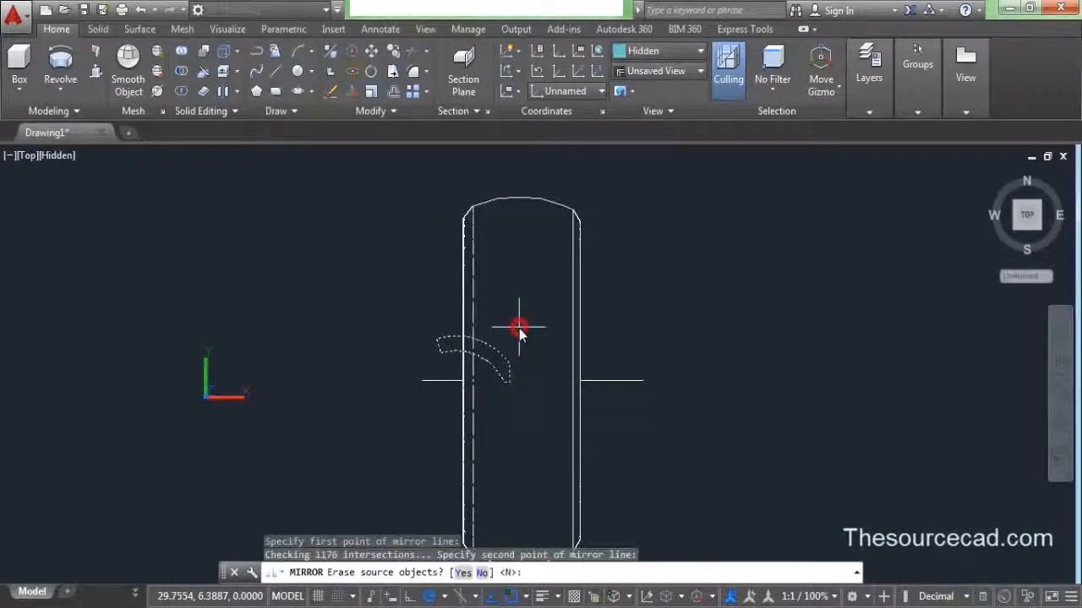
right_click(519, 330)
click(534, 340)
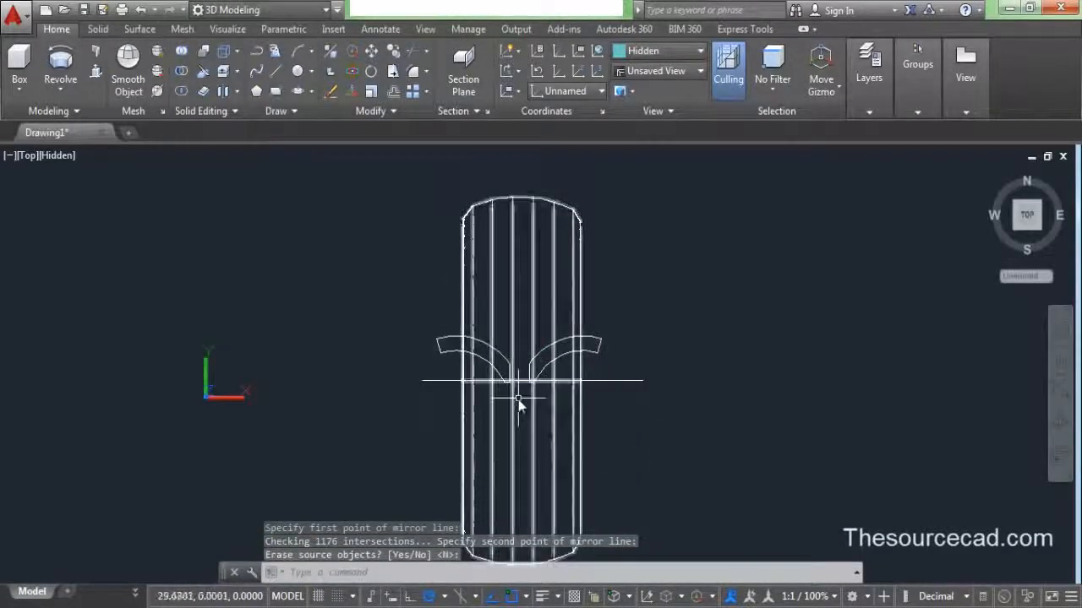
- Save the drawing and return to the 3D Home view
scroll(519, 406, down, 2)
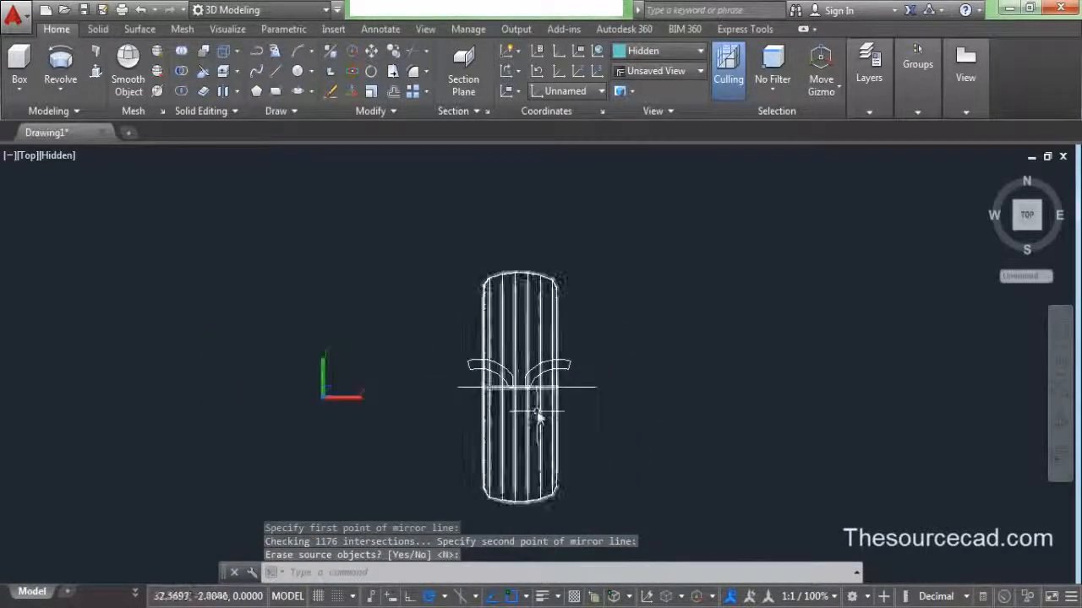
click(83, 9)
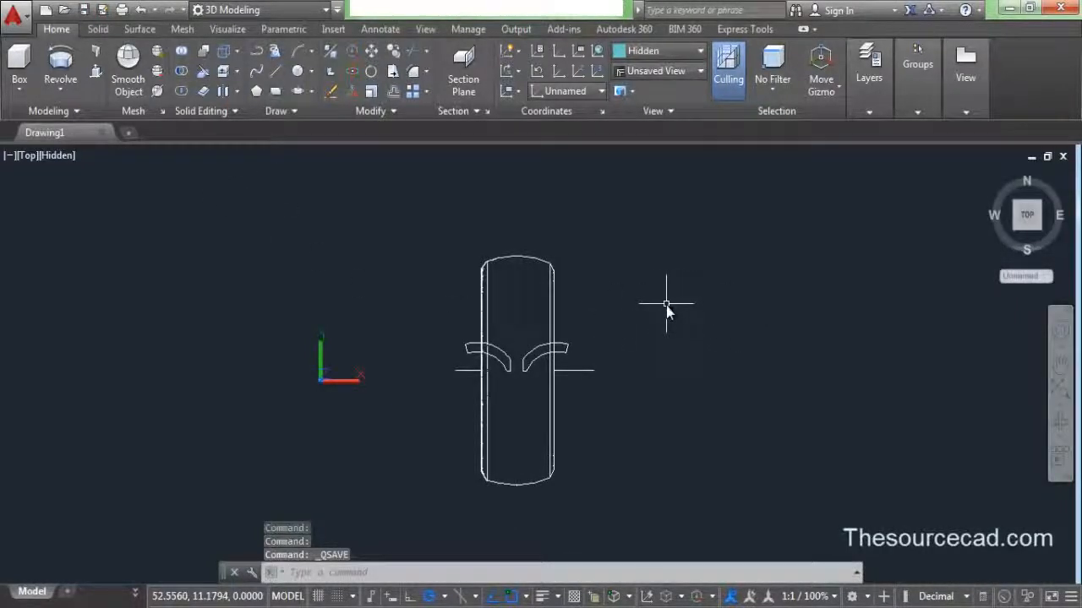
click(990, 176)
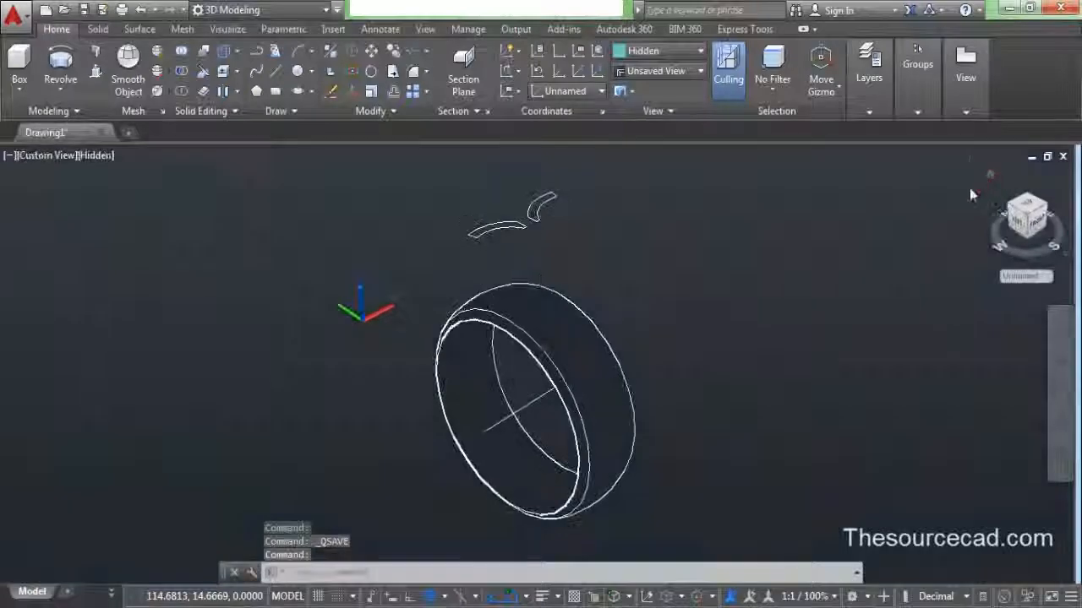
- Extrude both tread profiles into solid blades
click(53, 81)
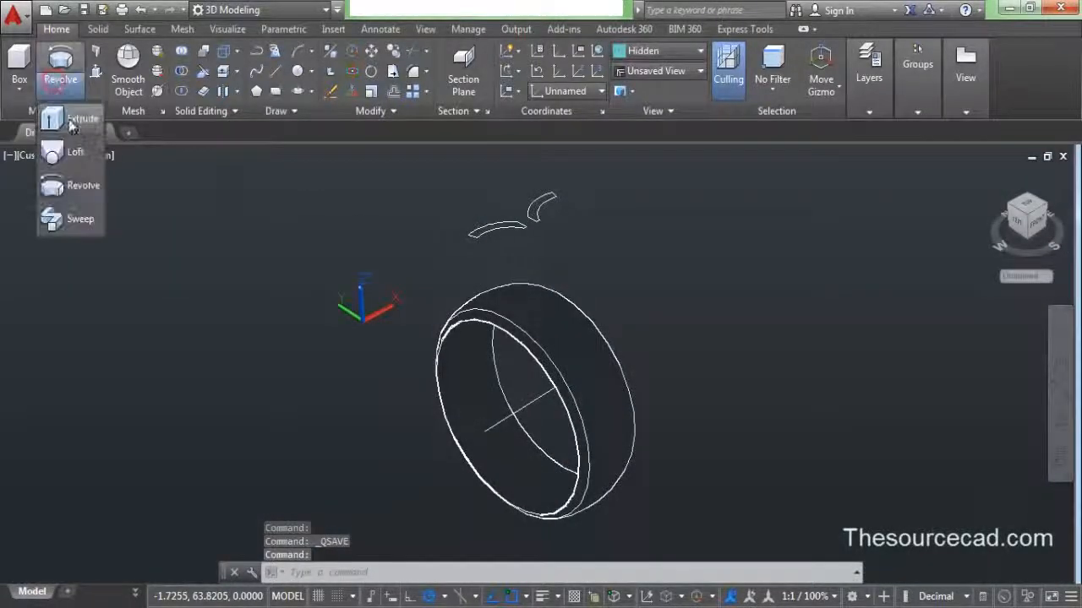
click(66, 115)
click(543, 248)
click(453, 185)
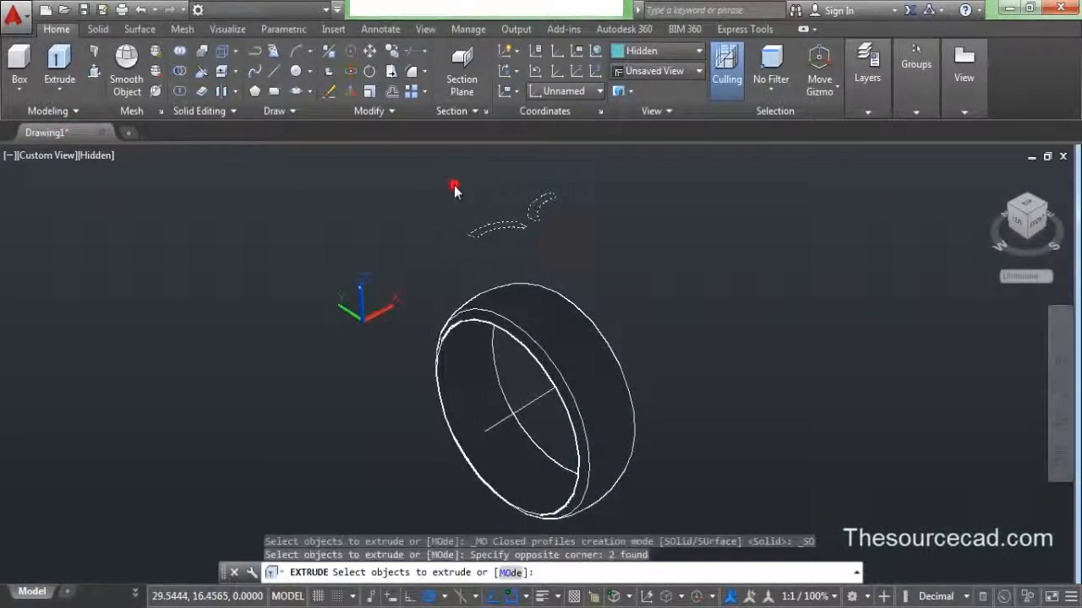
right_click(453, 185)
click(468, 195)
click(484, 353)
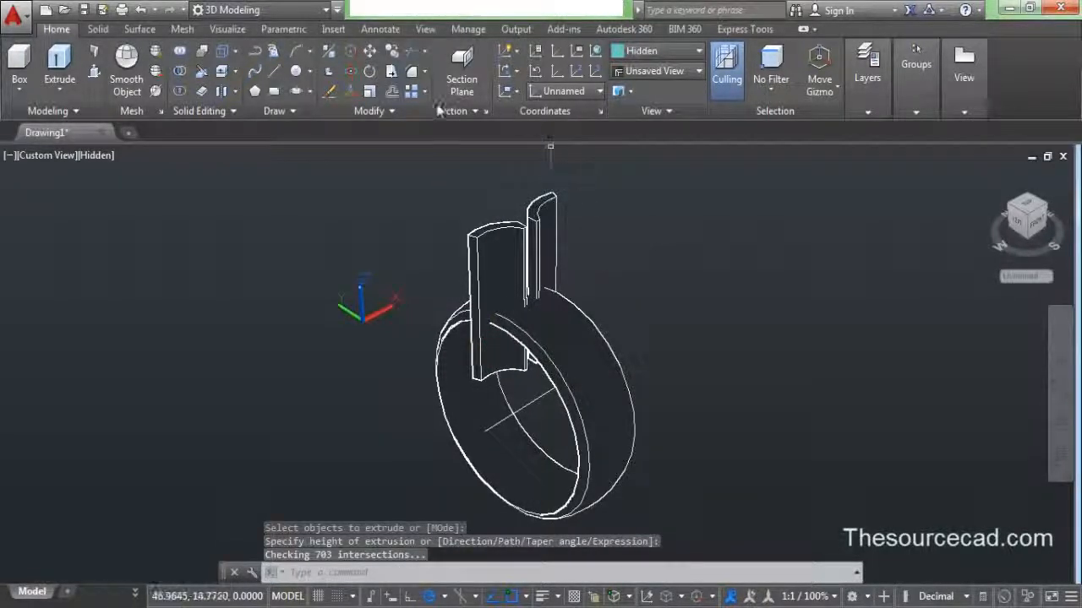
- Polar-array the two blades 28 times about the axis through the wheel centre
click(426, 93)
click(431, 184)
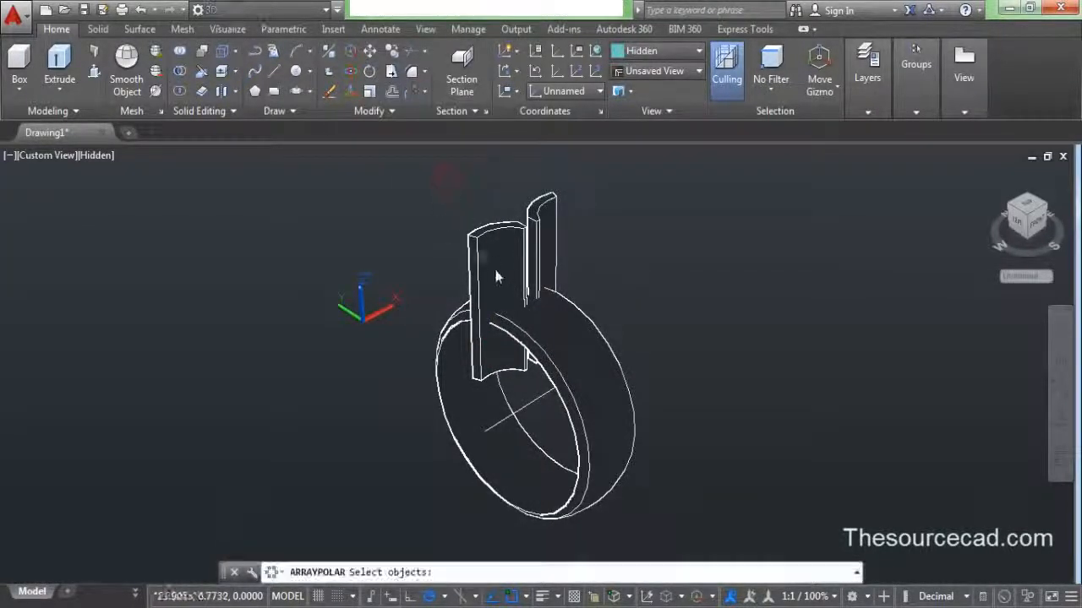
click(497, 273)
click(557, 230)
key(Return)
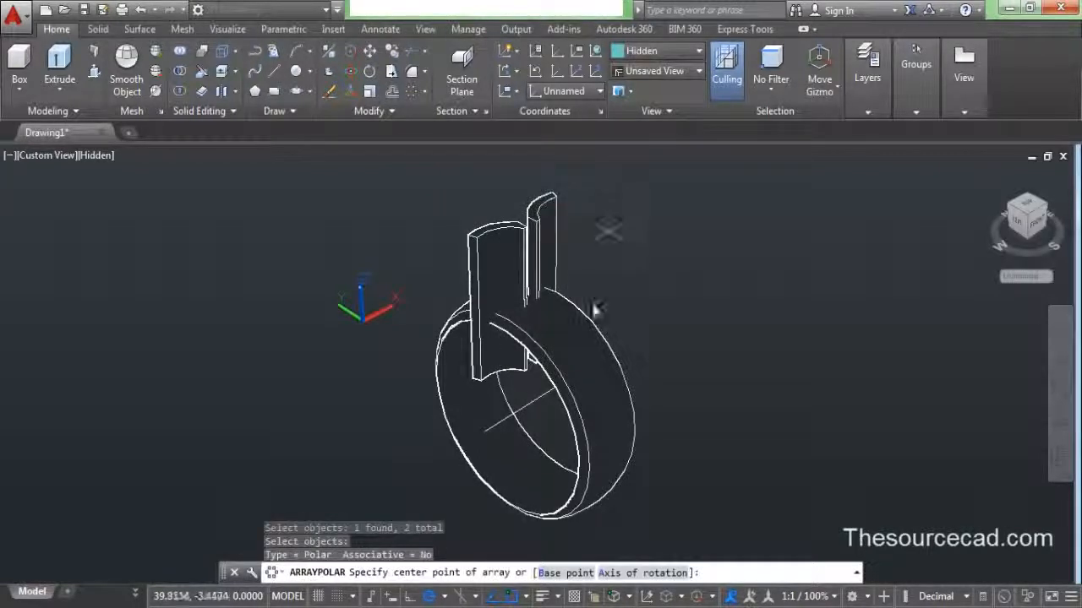
click(623, 573)
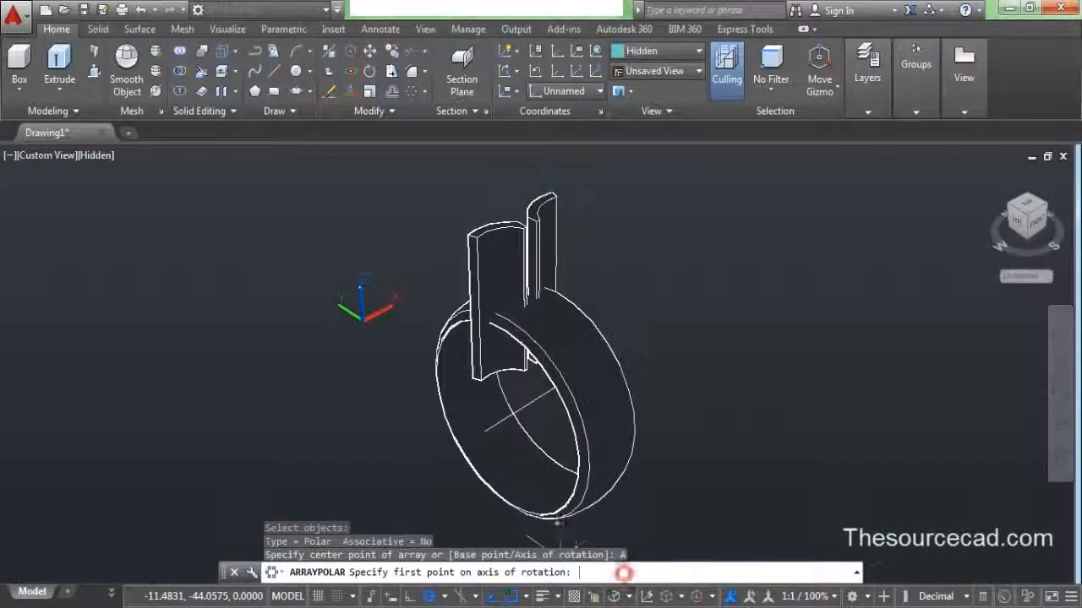
click(531, 404)
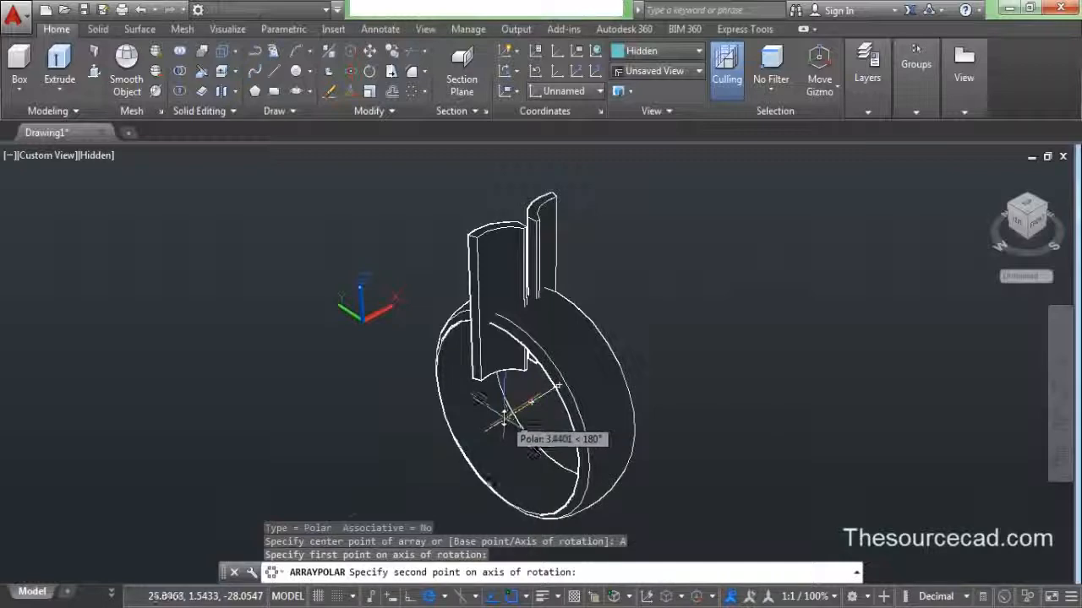
click(504, 419)
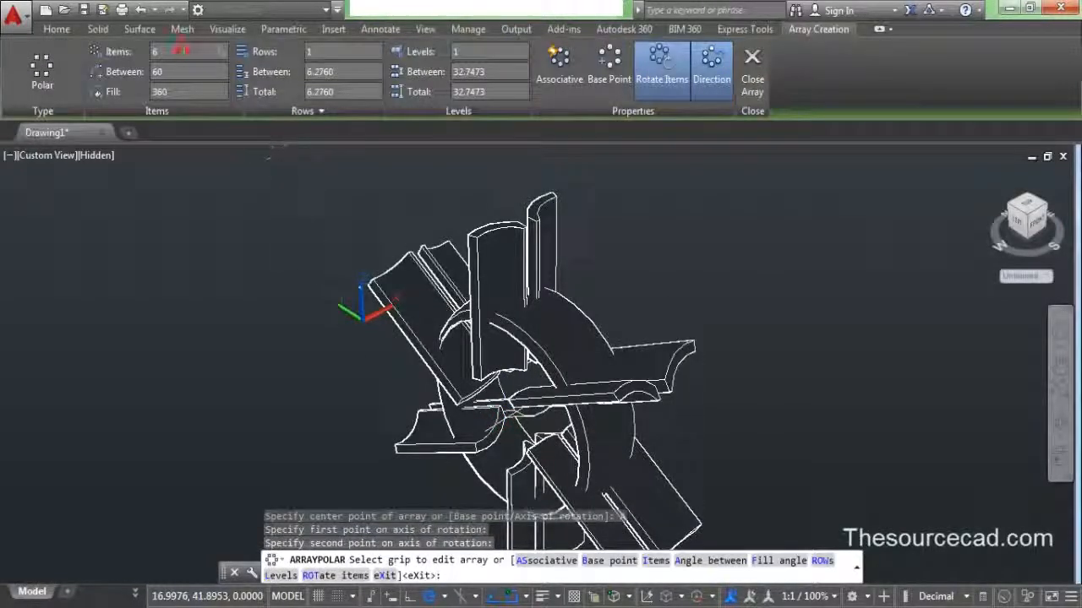
text(28)
key(Return)
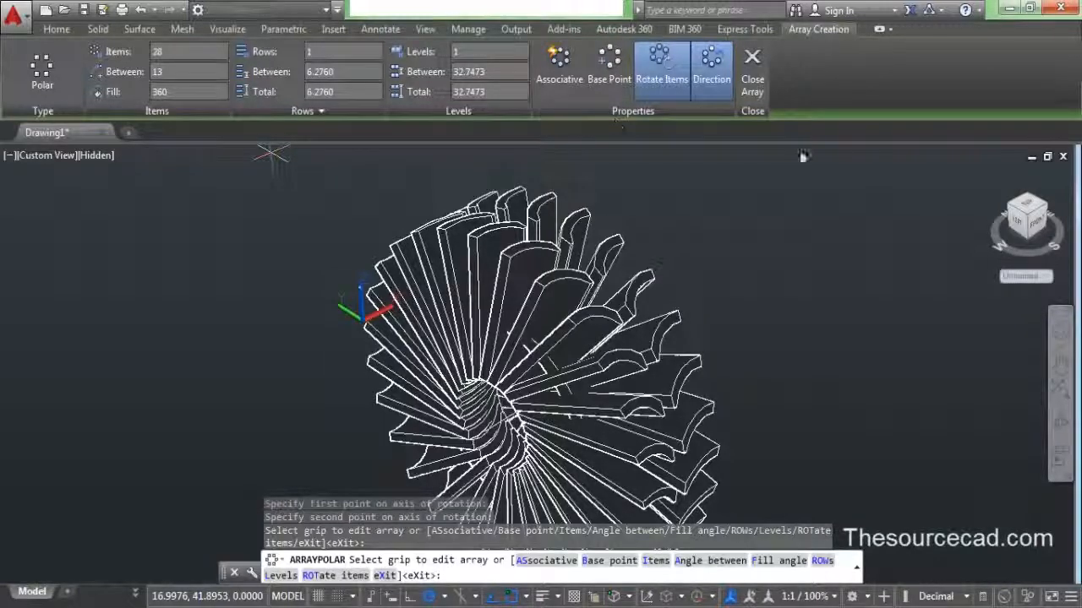
click(757, 70)
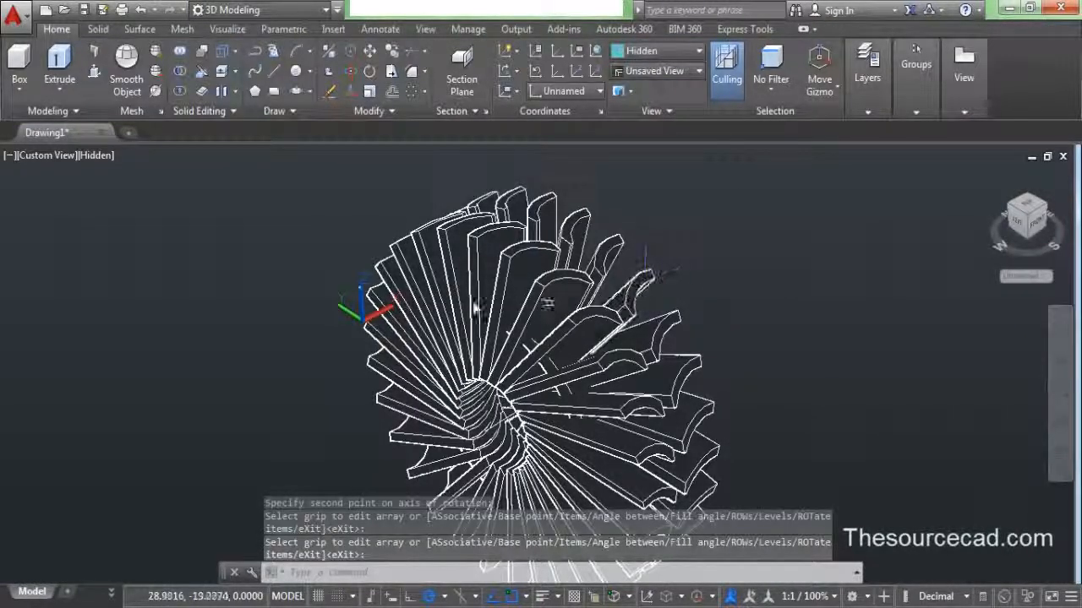
click(180, 74)
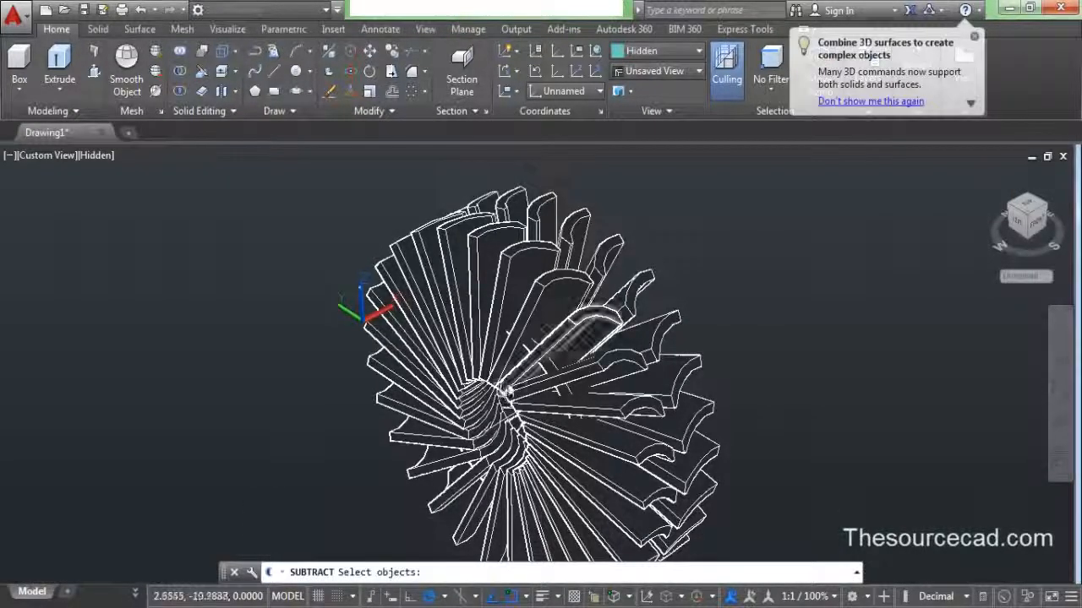
- Subtract a window of 49 blade pieces from the outer ring
click(559, 372)
click(558, 371)
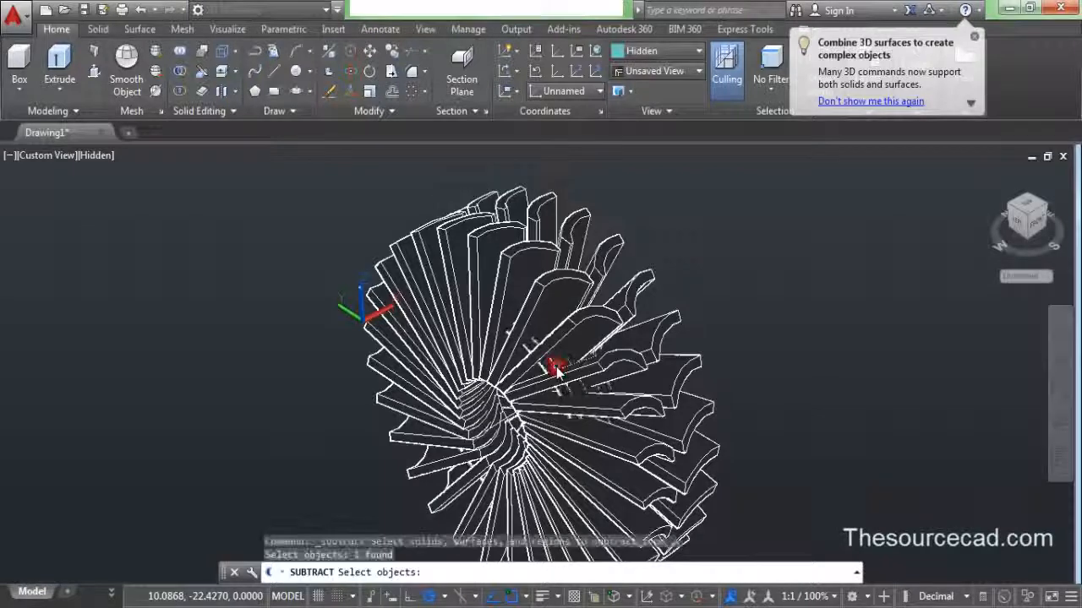
key(Return)
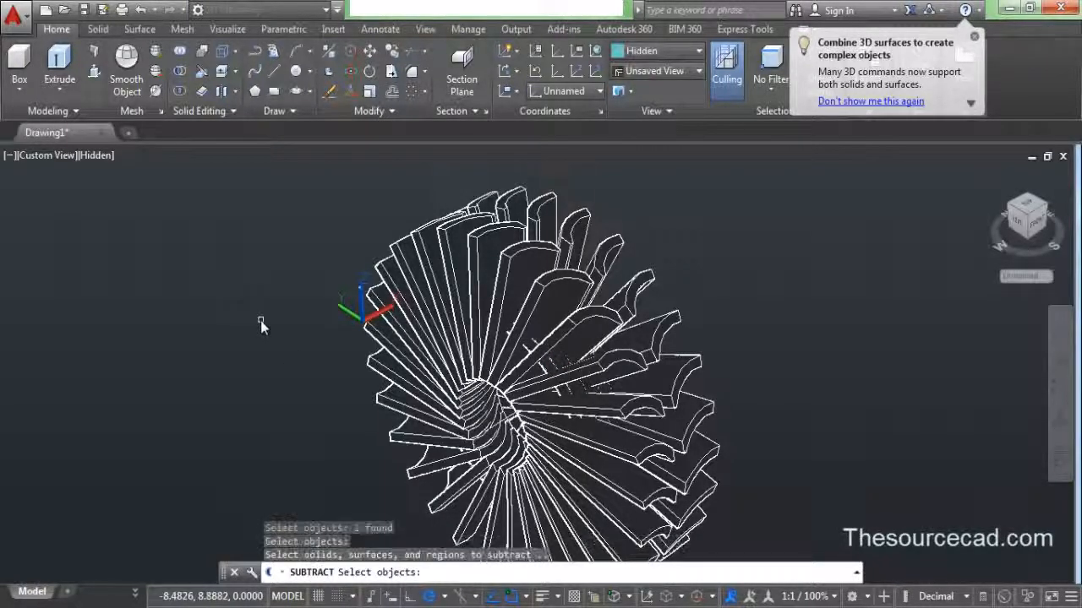
scroll(411, 242, down, 2)
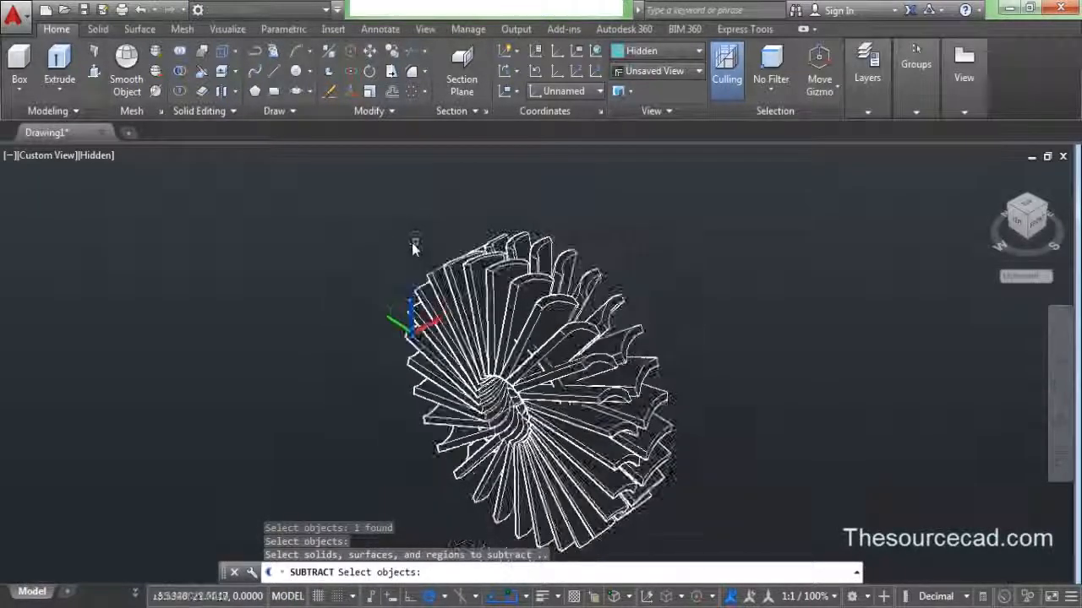
click(337, 242)
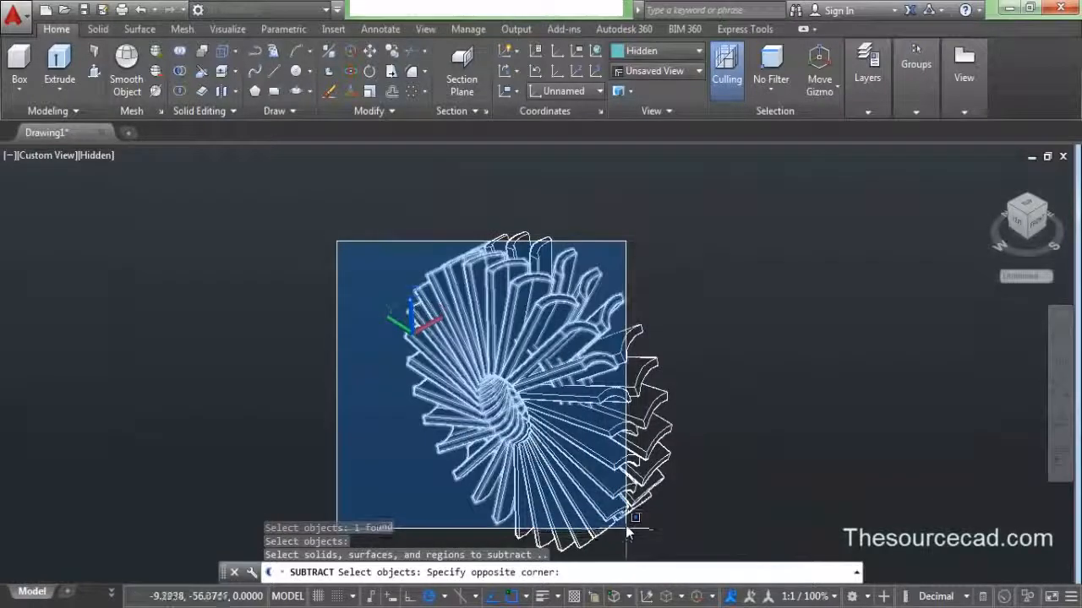
middle_drag(633, 532, 621, 462)
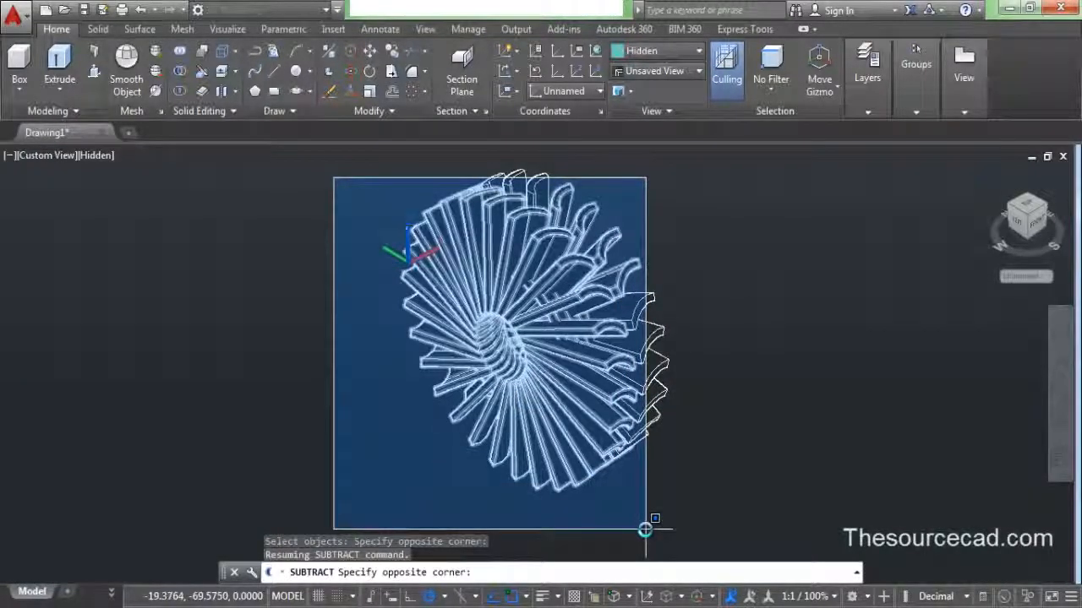
click(640, 526)
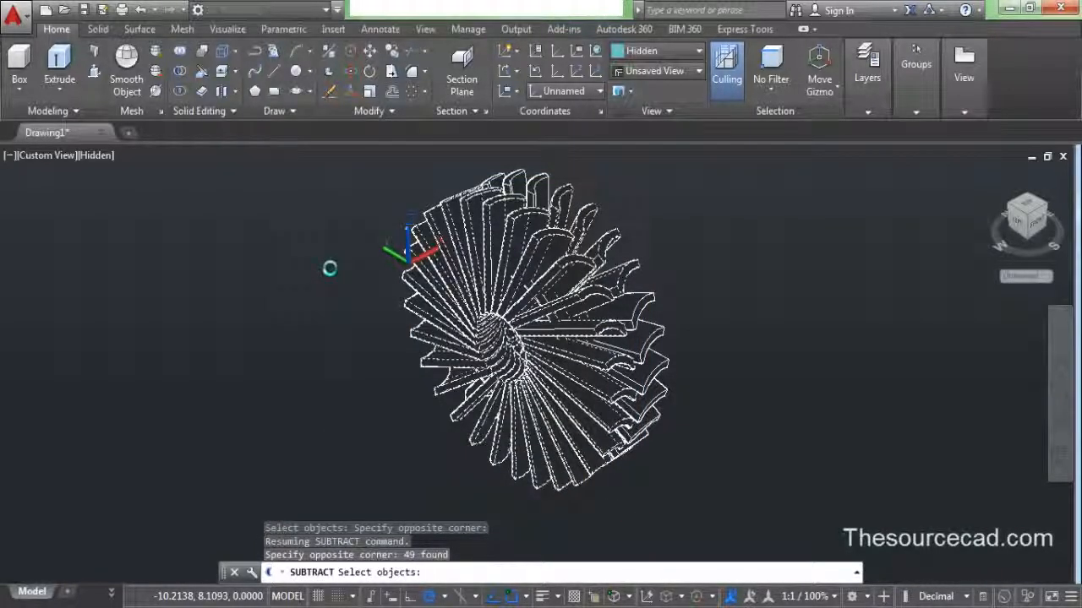
key(Return)
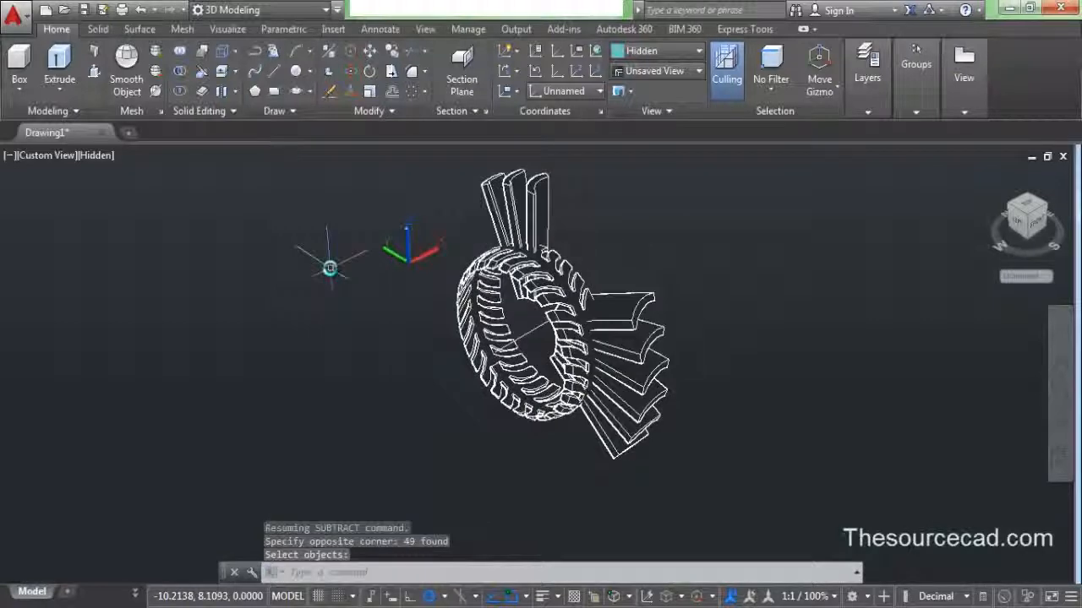
- Subtract the remaining 10 blades from the notched ring
middle_drag(416, 332, 377, 386)
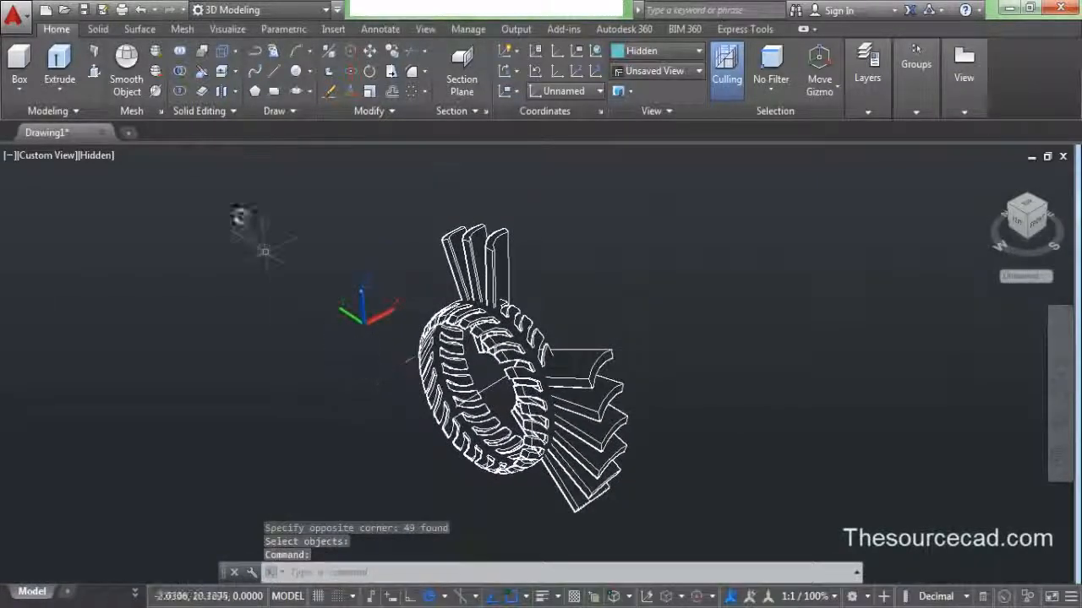
click(180, 71)
click(457, 324)
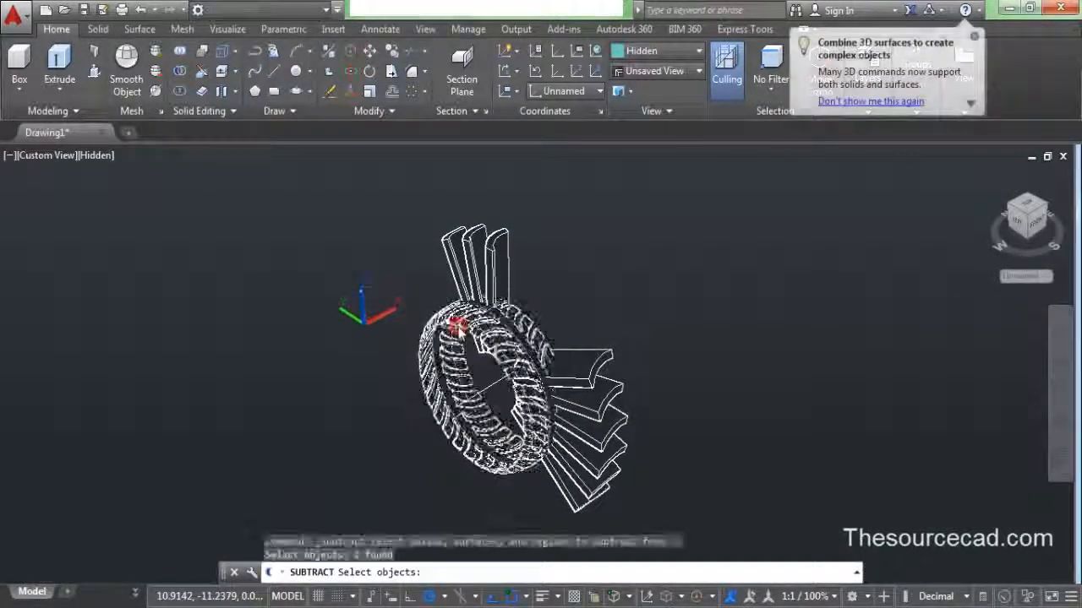
key(Return)
click(426, 208)
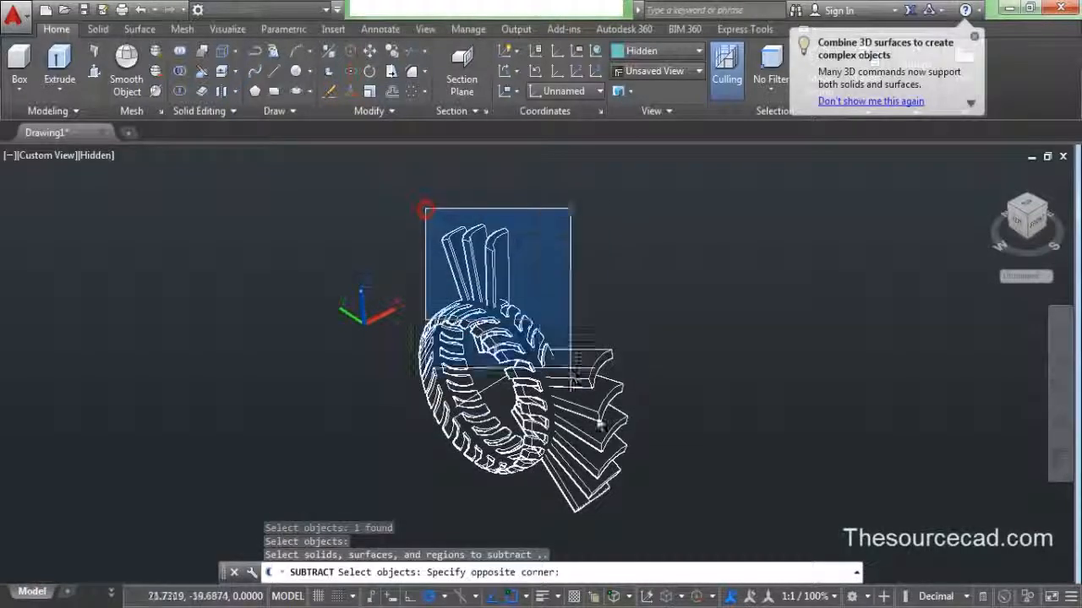
click(641, 519)
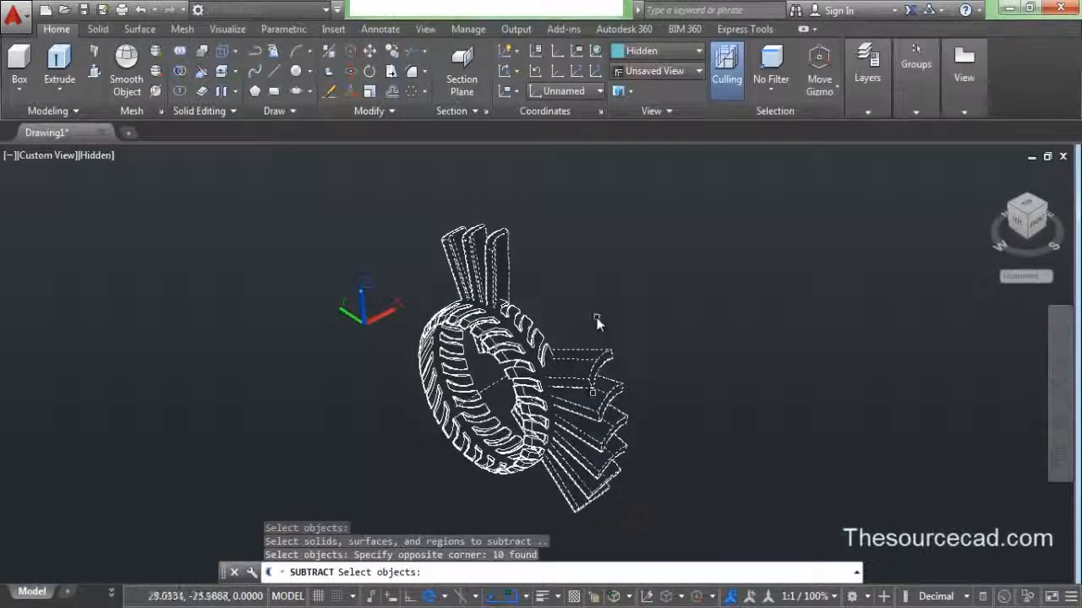
key(Return)
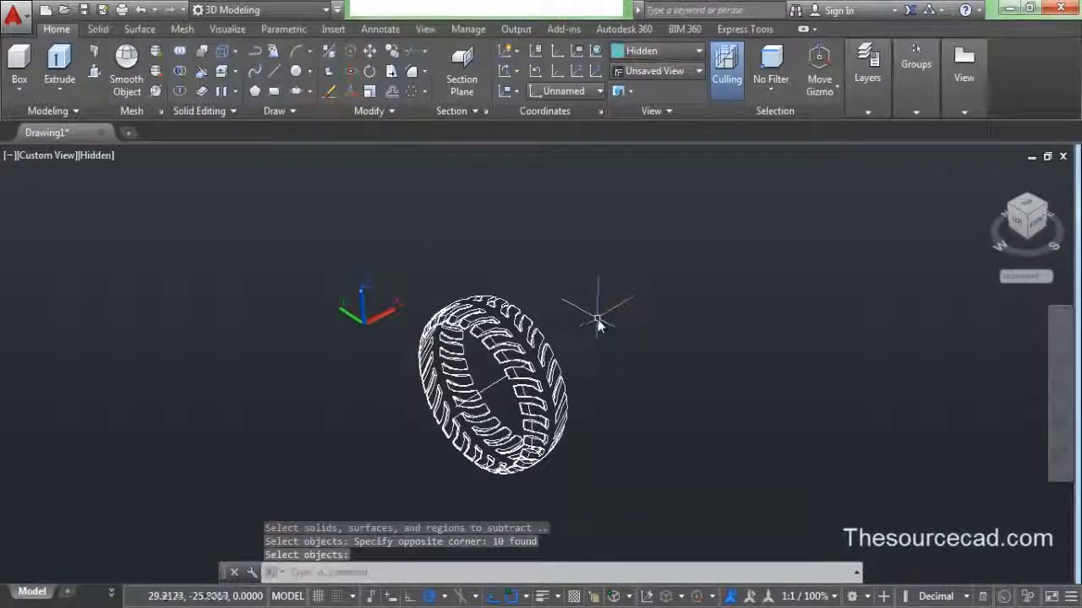
- Orbit around the treaded tyre to inspect it, then exit orbit
click(1060, 423)
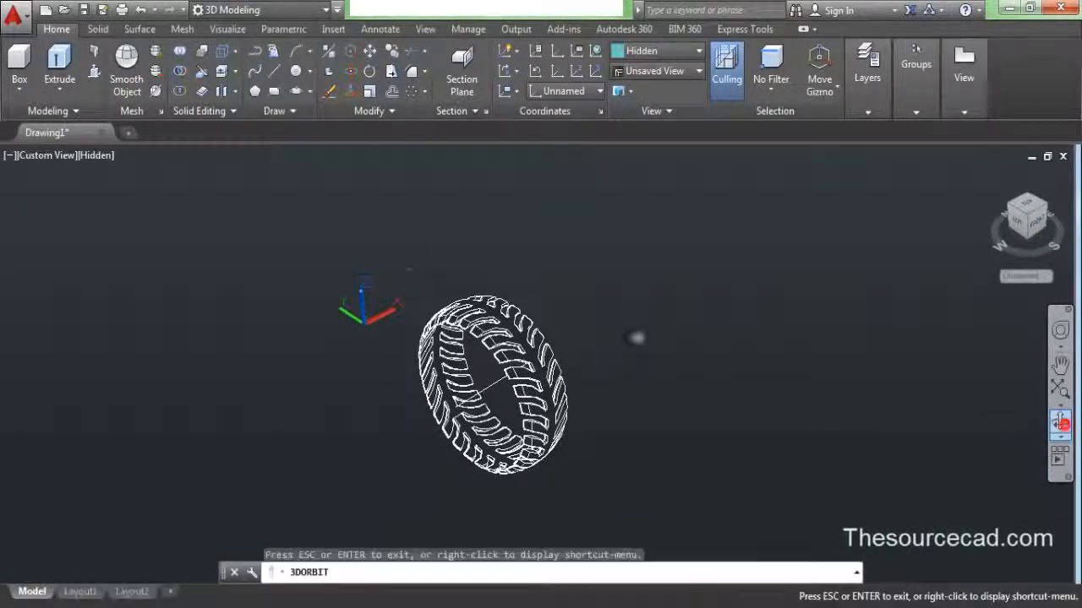
drag(517, 298, 550, 279)
drag(469, 308, 563, 222)
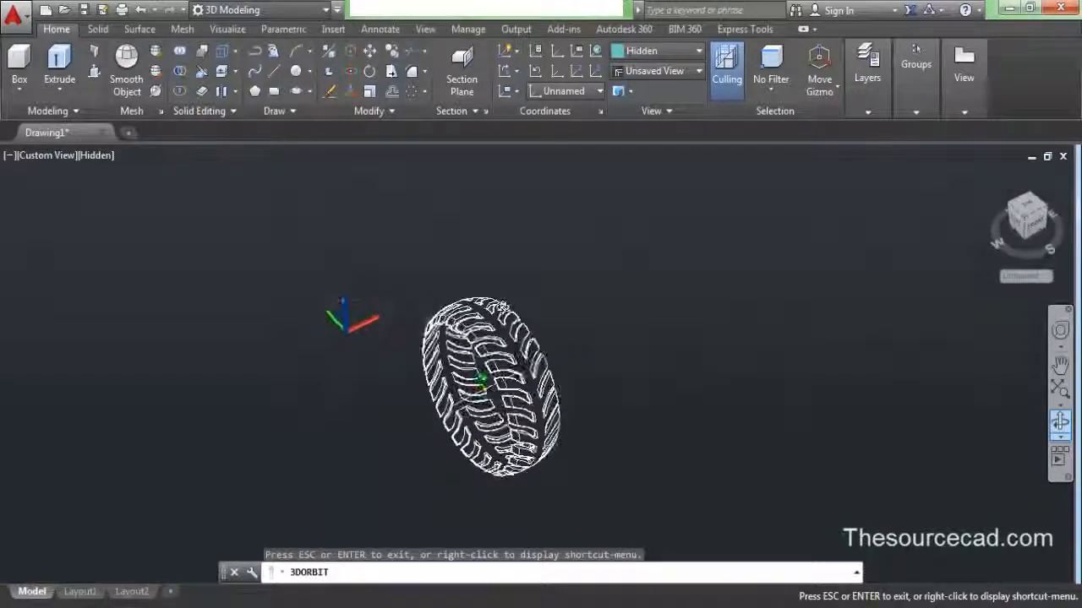
right_click(563, 222)
click(598, 233)
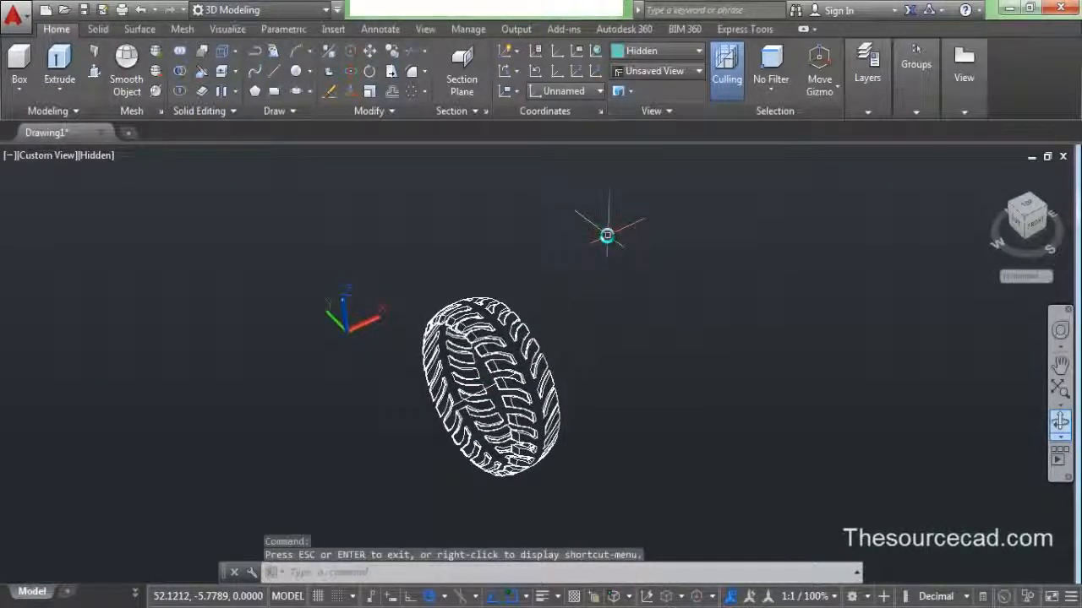
- Switch to the ViewCube Top view and change the viewport projection
click(1029, 210)
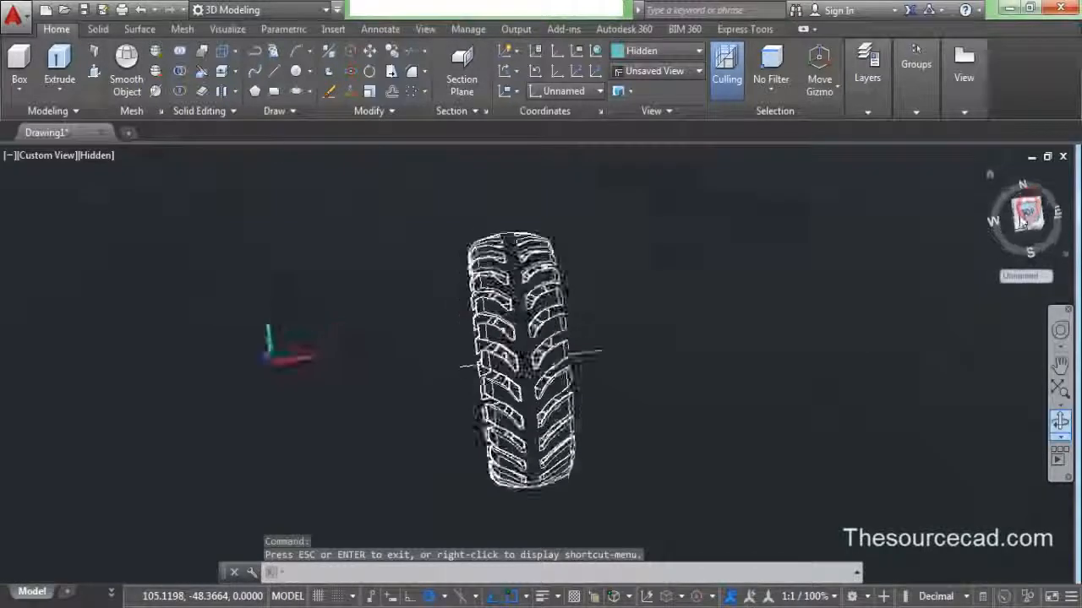
right_click(1039, 222)
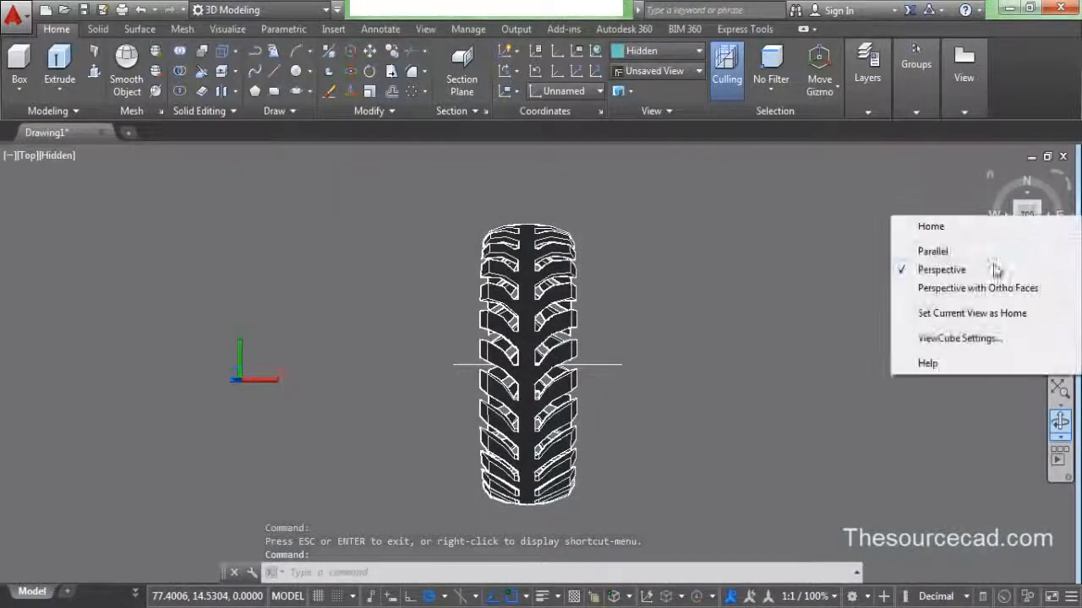
click(947, 260)
scroll(653, 294, down, 3)
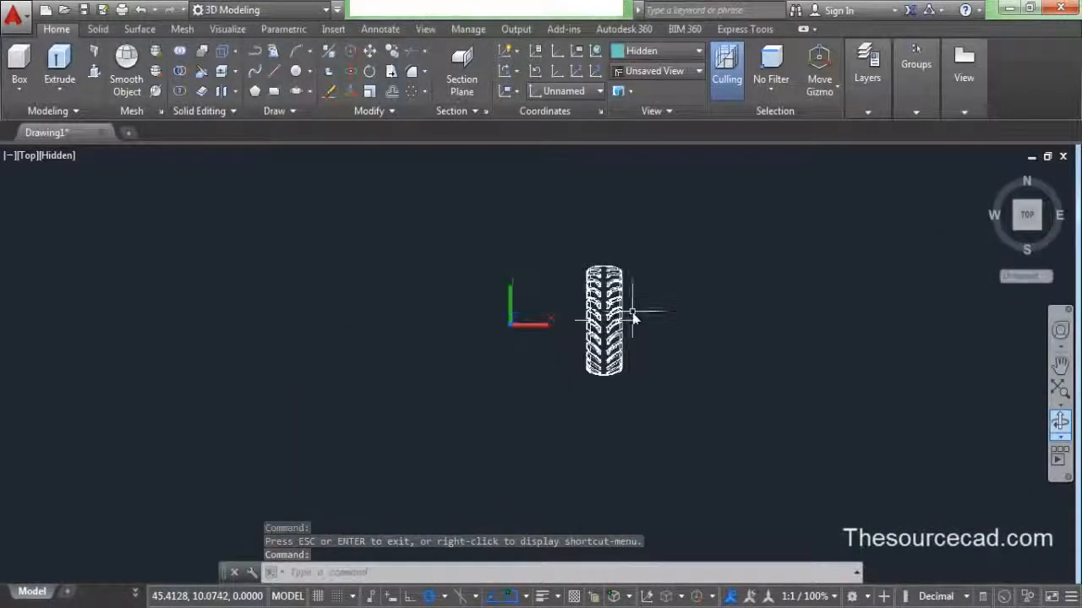
scroll(633, 314, up, 3)
scroll(634, 314, down, 1)
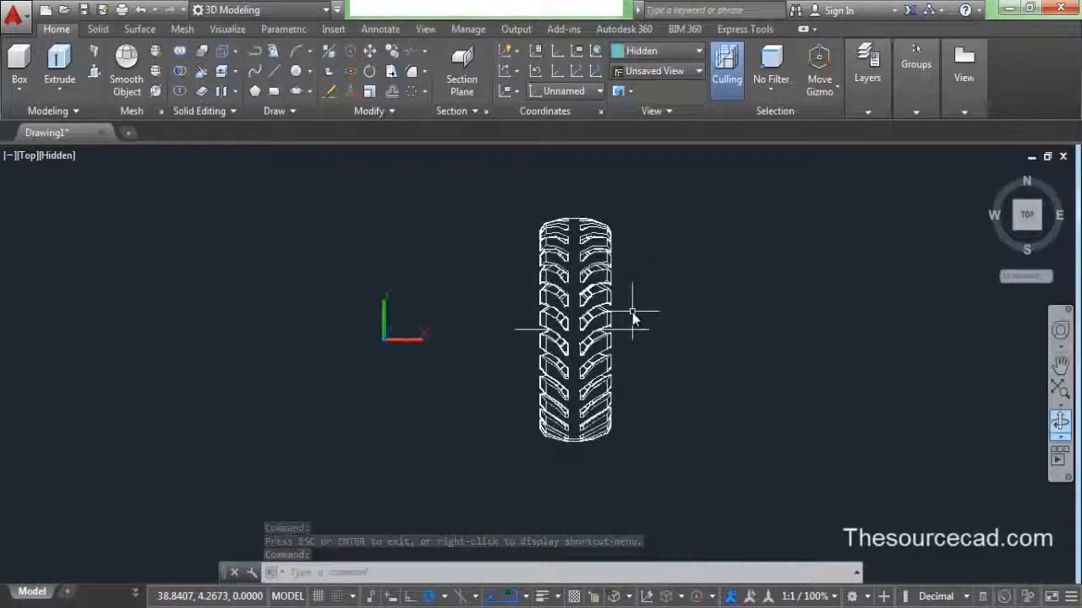
- Draw a thin rectangle through the tyre centre, beyond top and bottom, then return Home
click(274, 91)
scroll(572, 218, up, 4)
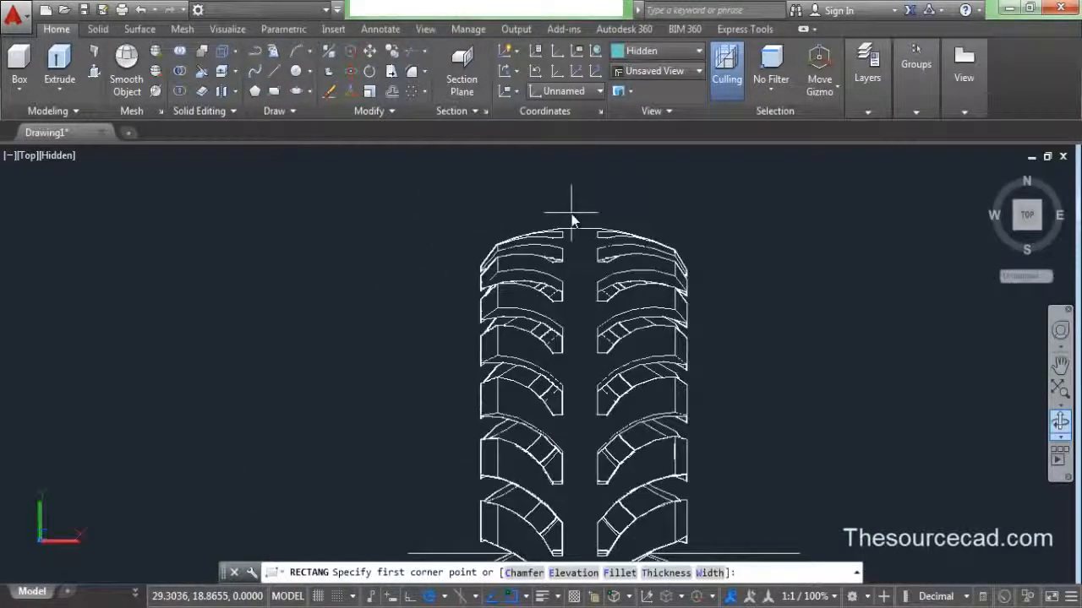
click(571, 173)
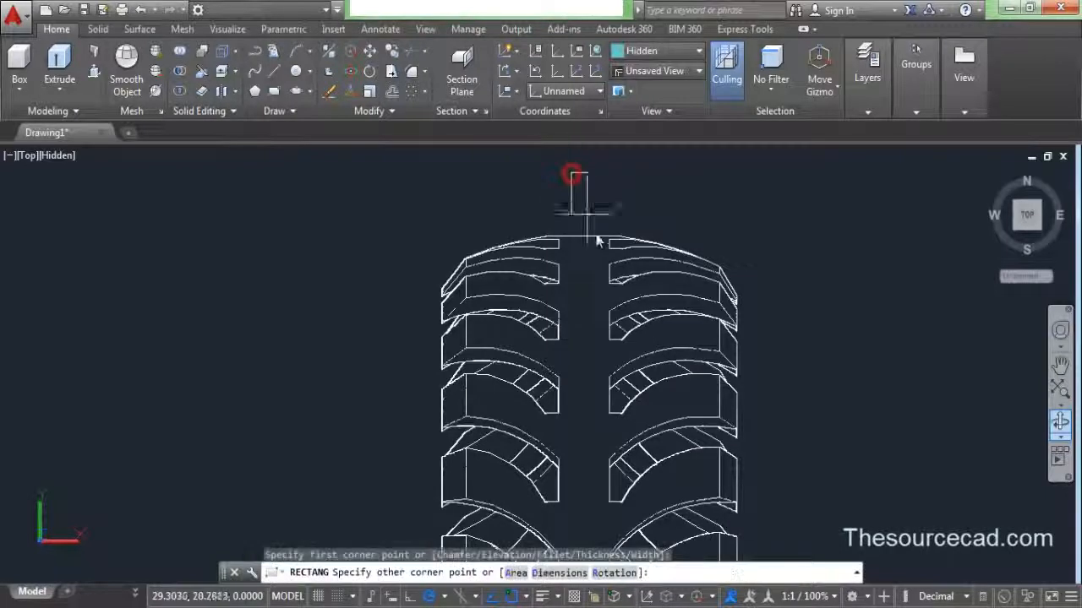
scroll(605, 392, down, 10)
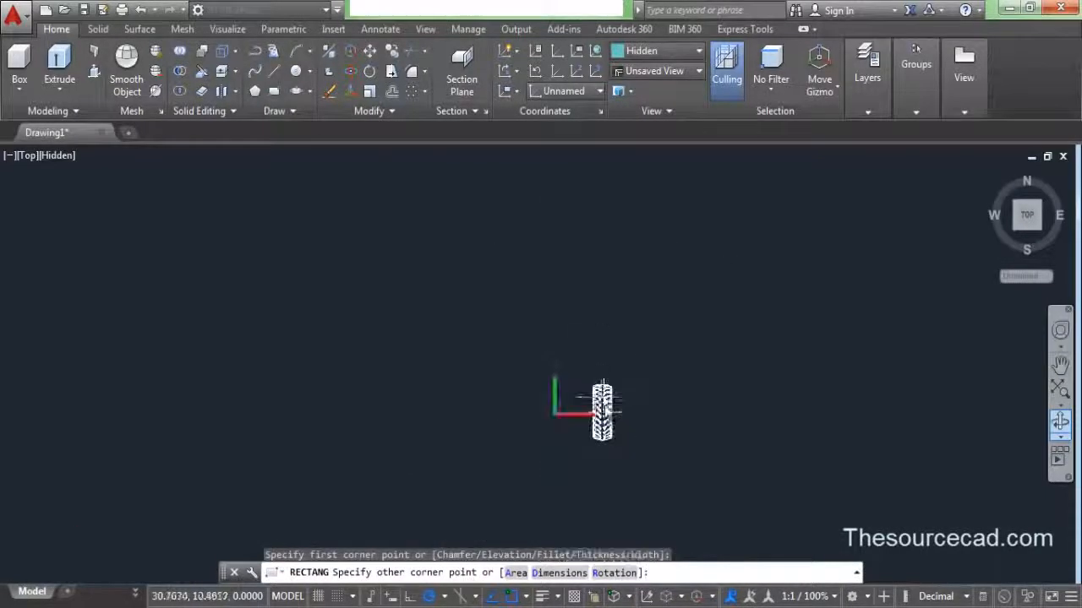
scroll(574, 326, up, 2)
scroll(594, 321, up, 6)
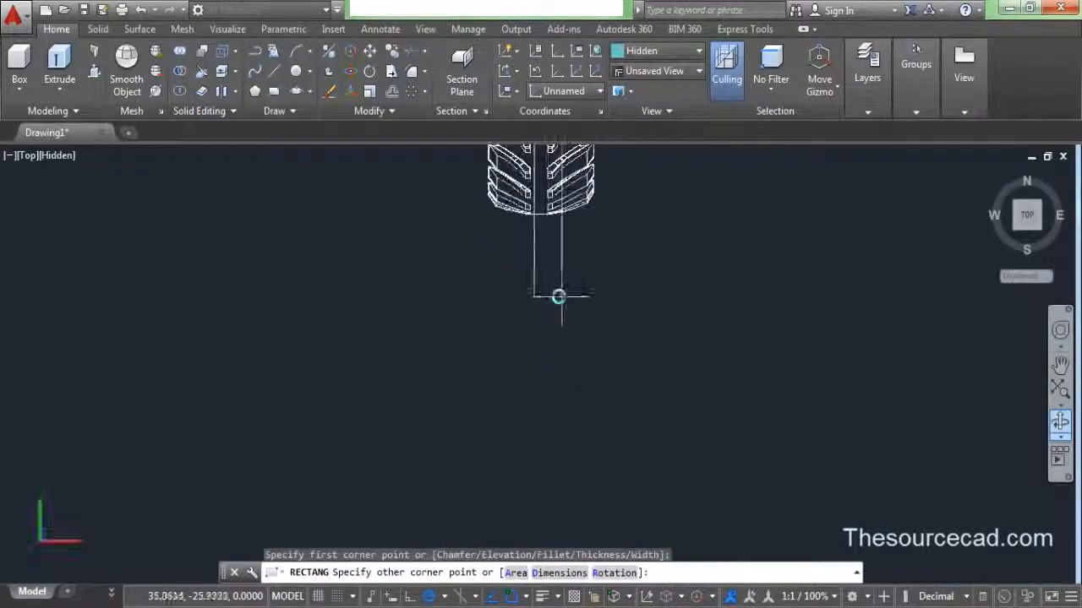
scroll(532, 254, up, 5)
middle_drag(541, 249, 557, 463)
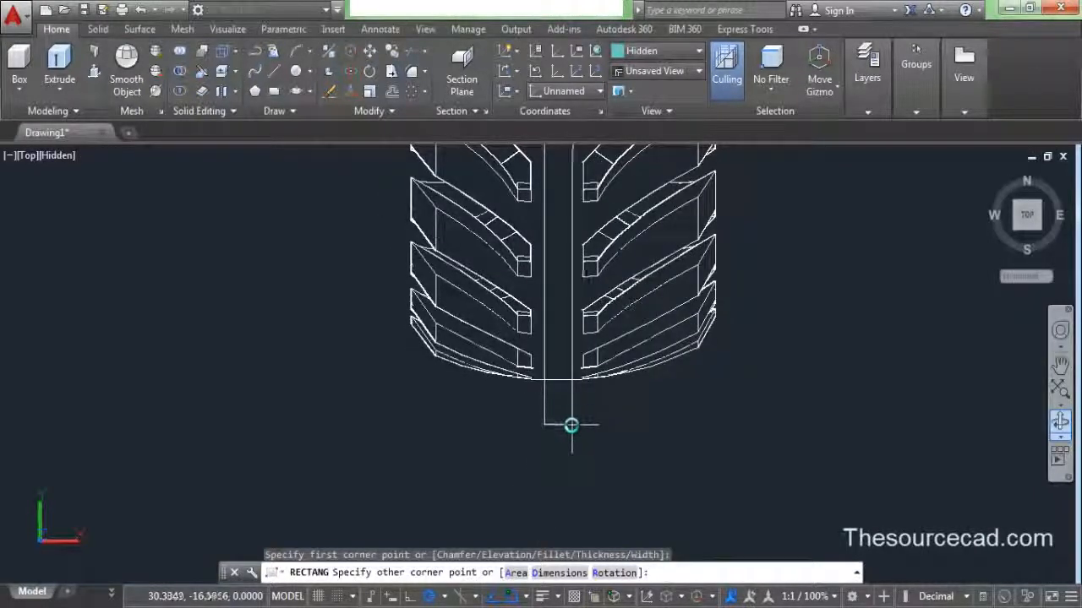
scroll(756, 333, down, 5)
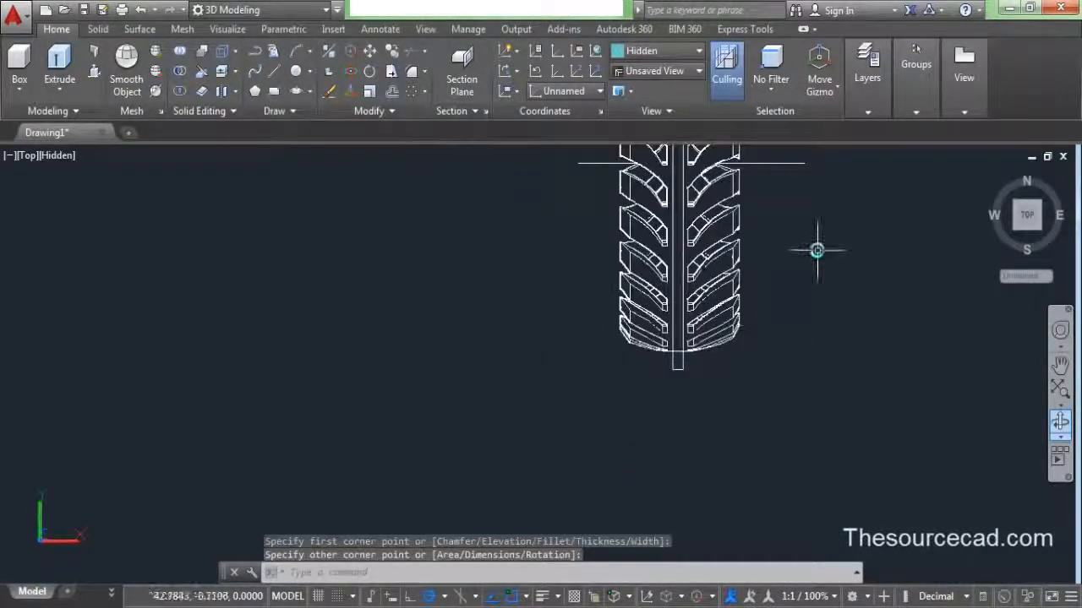
mouse_move(819, 246)
middle_down()
mouse_move(727, 374)
mouse_move(716, 417)
middle_up()
scroll(701, 329, down, 3)
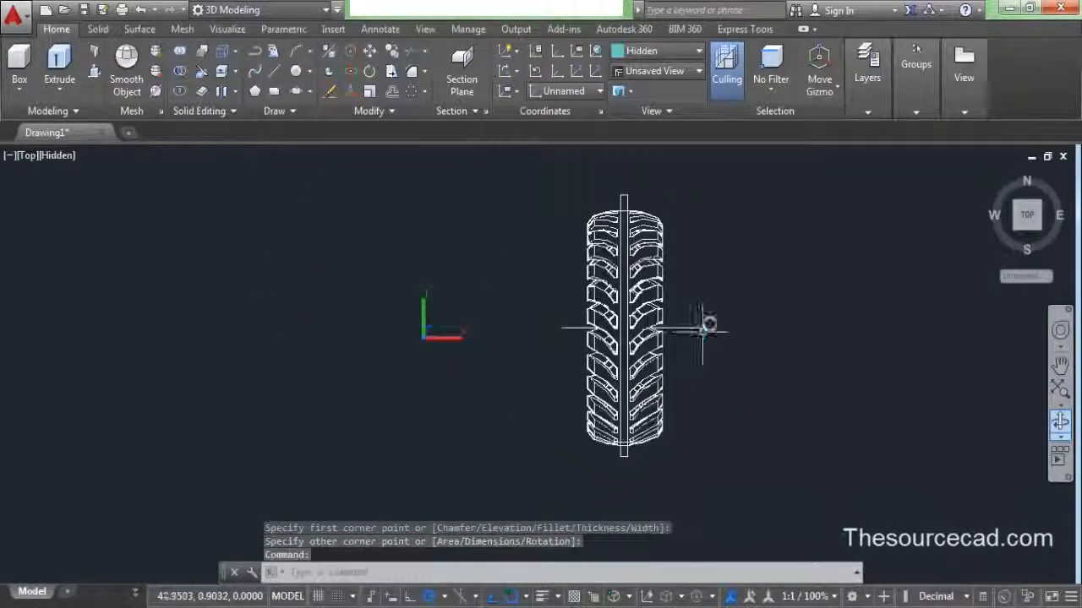
middle_drag(711, 306, 653, 296)
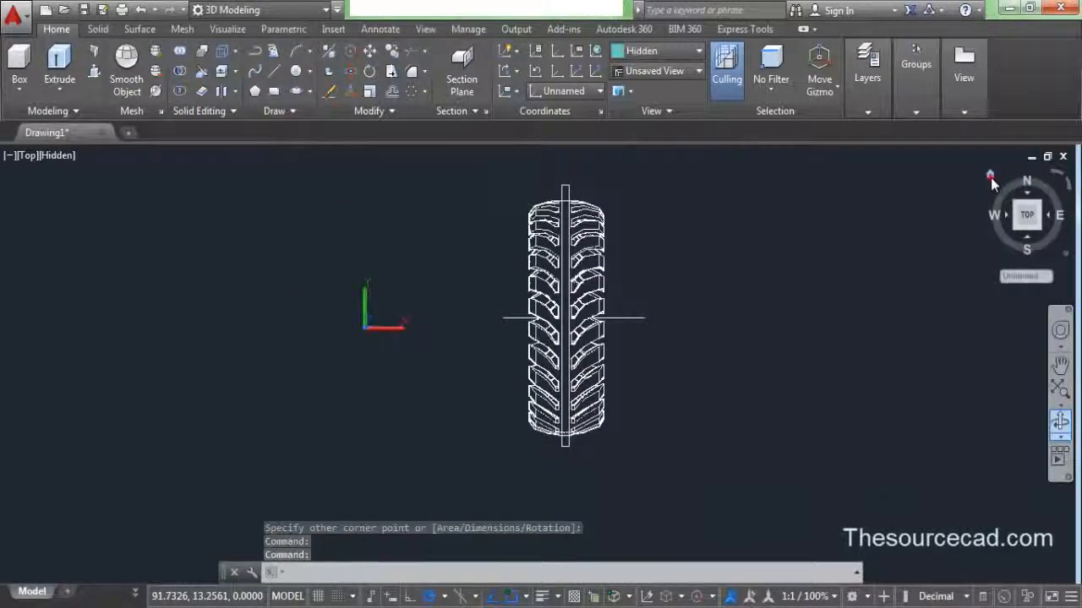
click(991, 177)
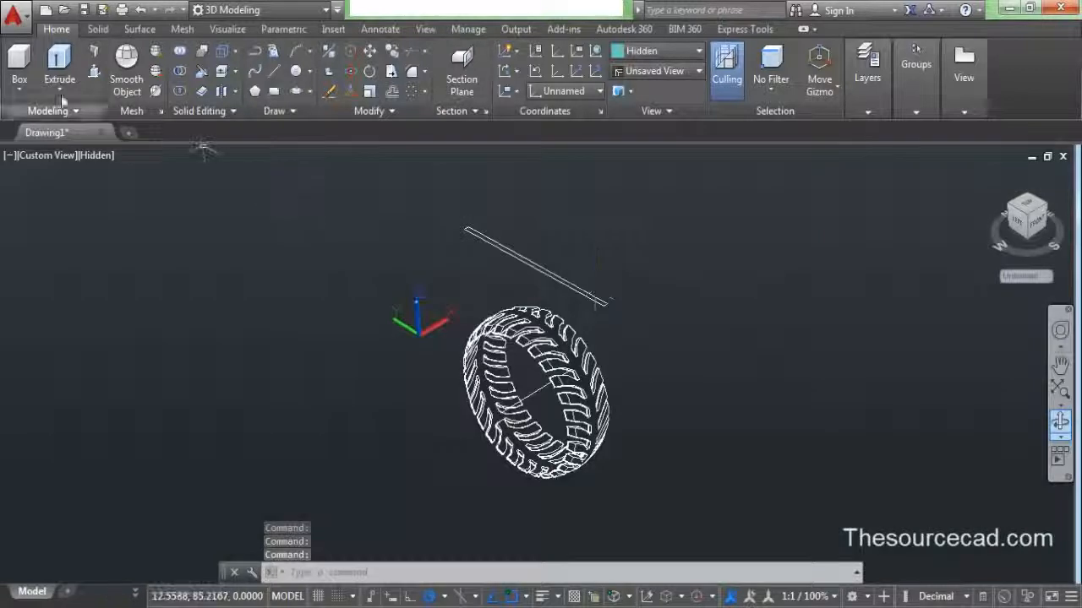
- Extrude the thin rectangle into a plate
click(59, 64)
click(482, 245)
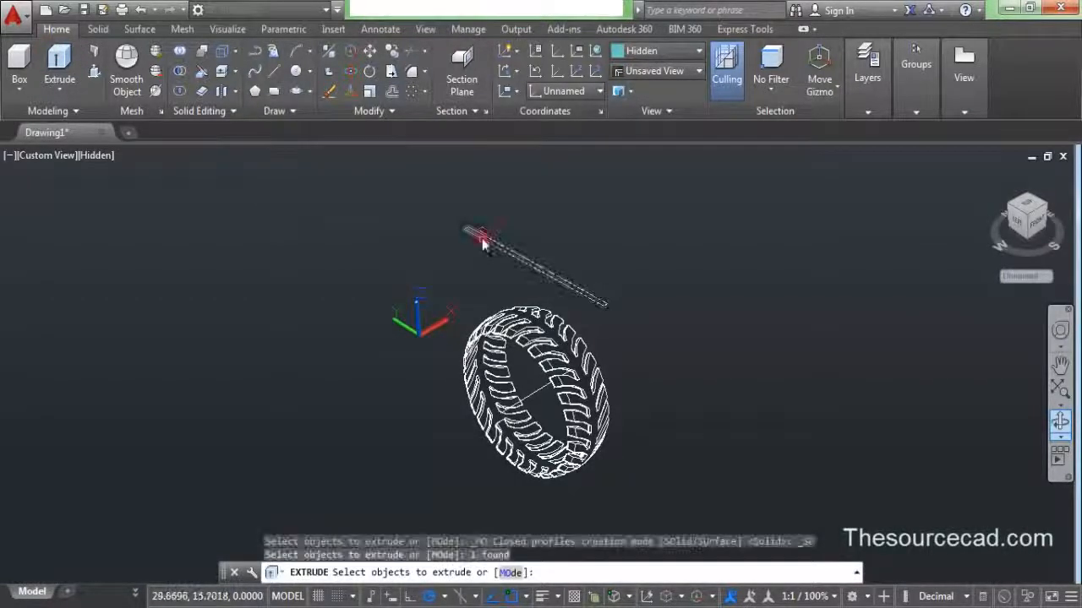
right_click(424, 229)
click(445, 239)
scroll(421, 410, down, 2)
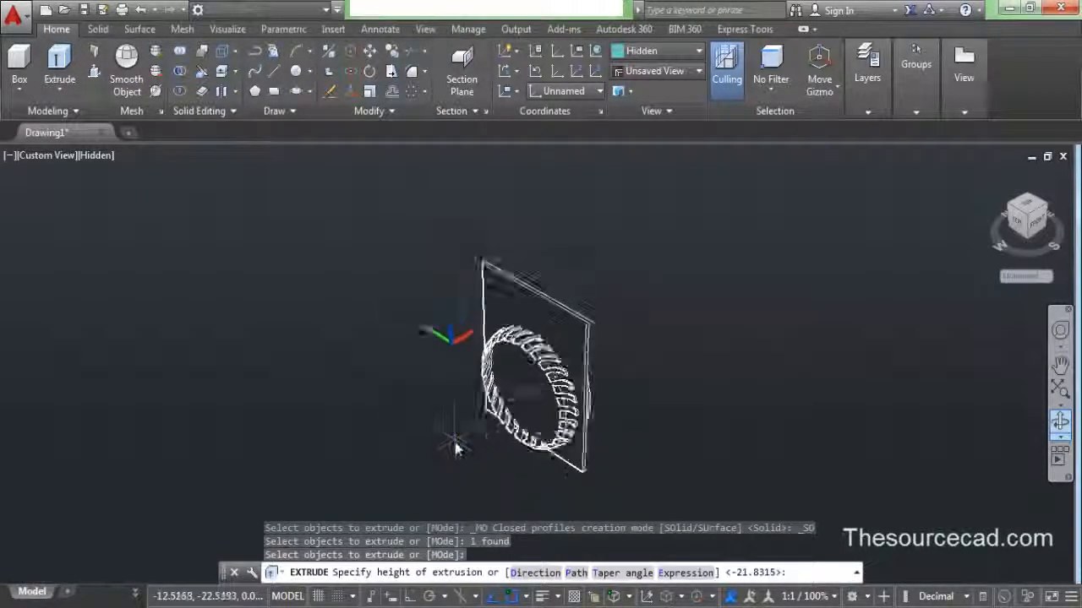
click(523, 457)
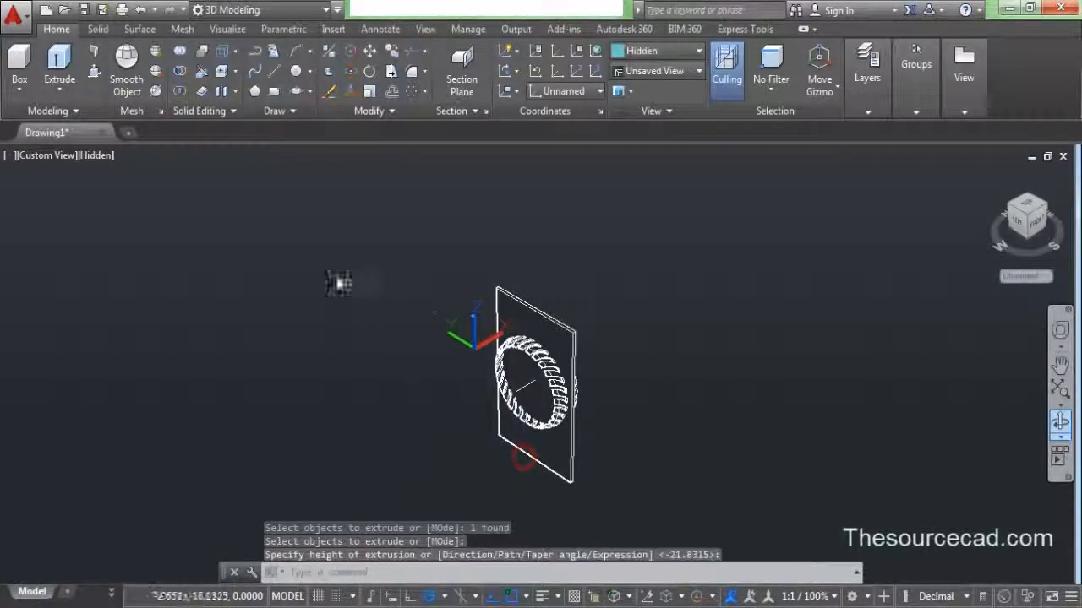
- Subtract the plate from the tyre solid and save the drawing
click(181, 73)
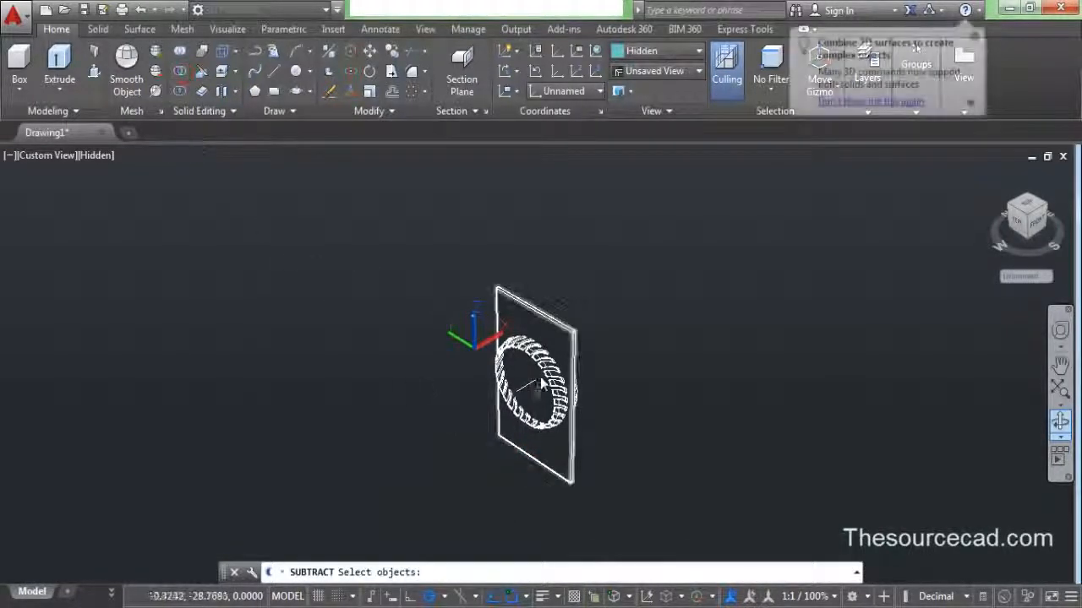
click(538, 358)
key(Return)
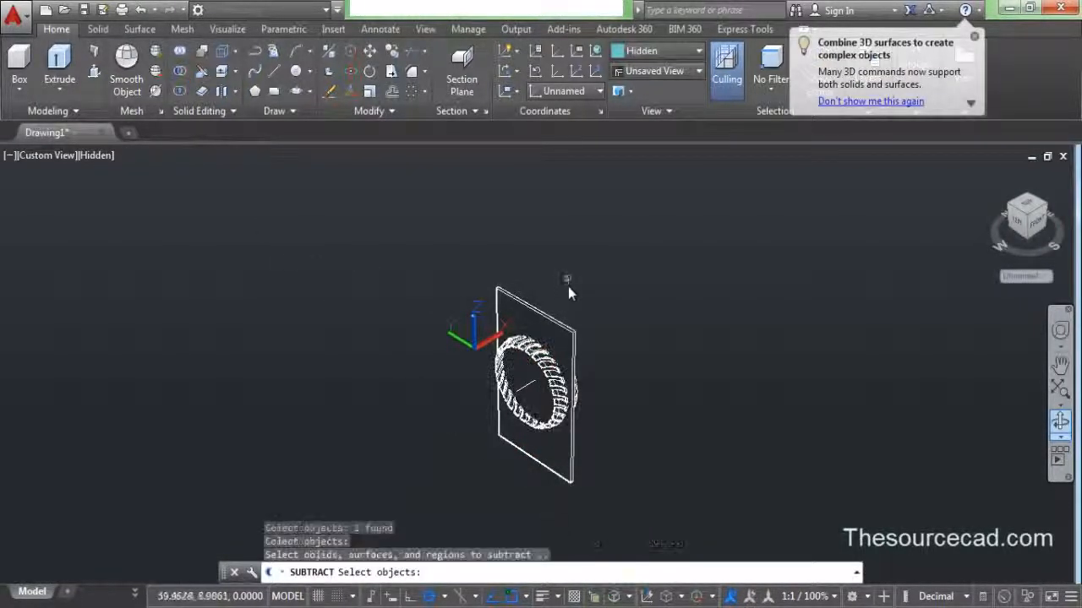
click(556, 326)
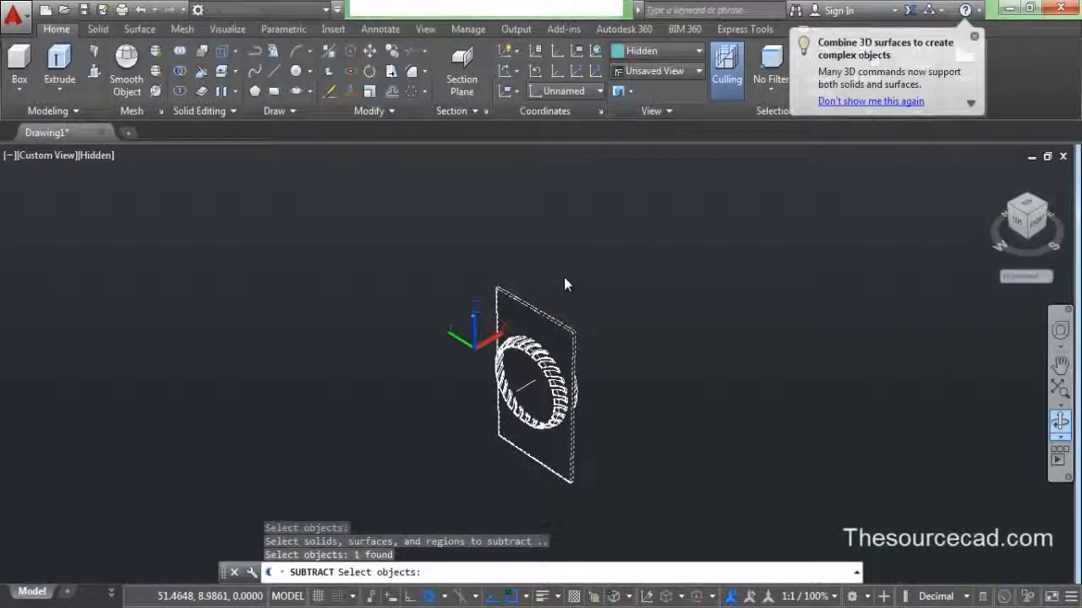
key(Return)
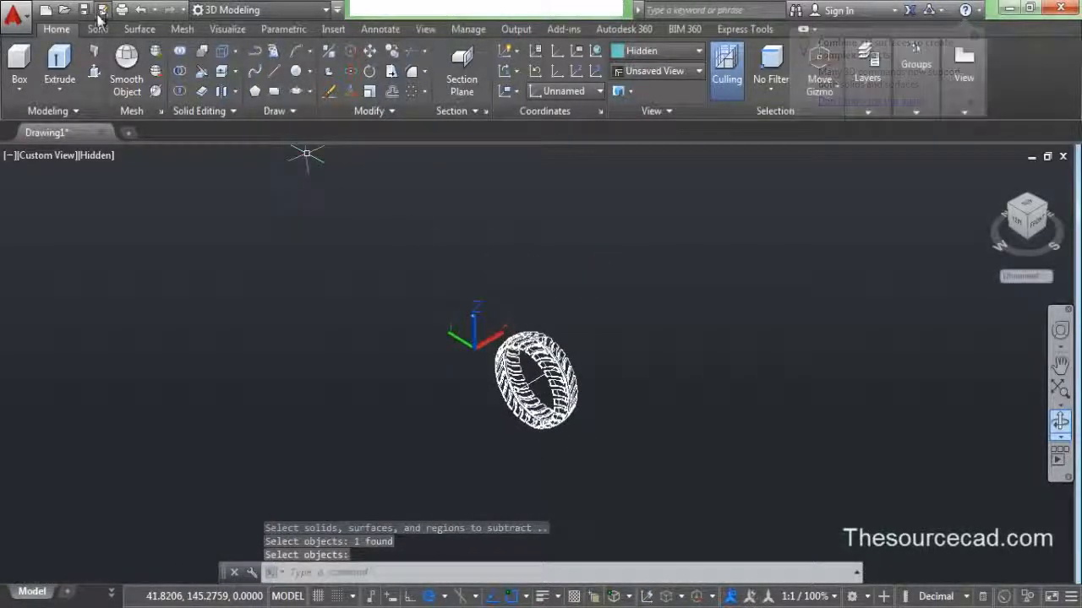
click(84, 10)
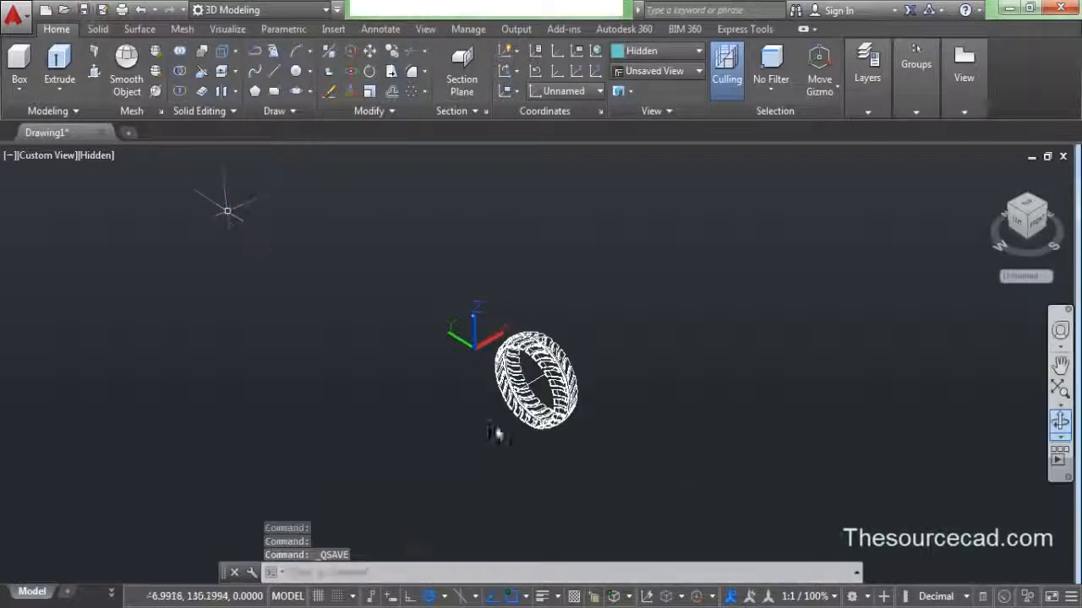
- Free-orbit the tyre to a tilted view
shift+middle_drag(581, 382, 972, 429)
click(1060, 423)
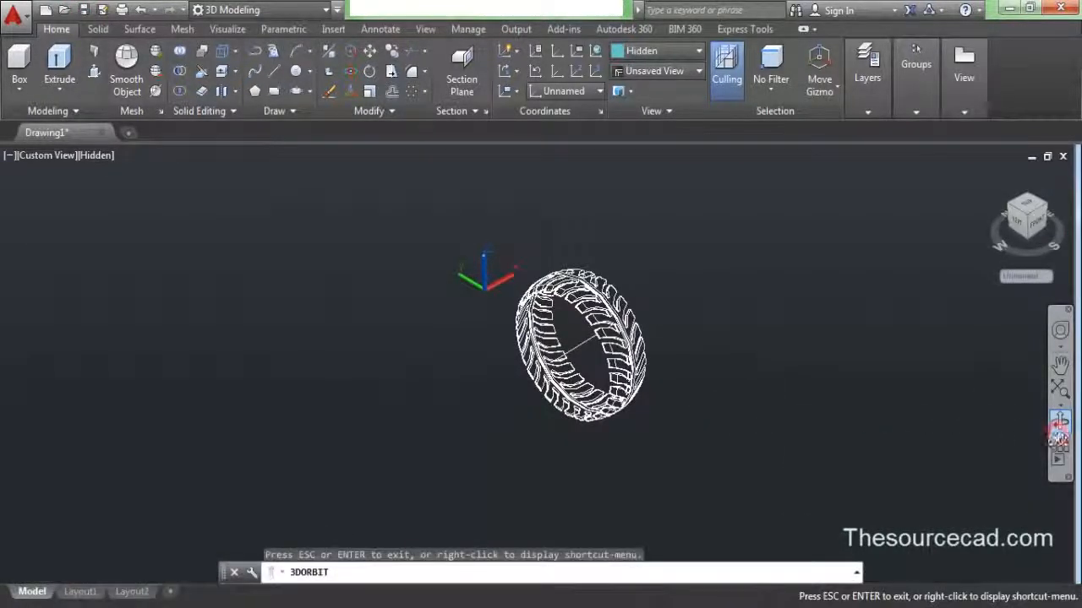
click(1059, 438)
click(986, 470)
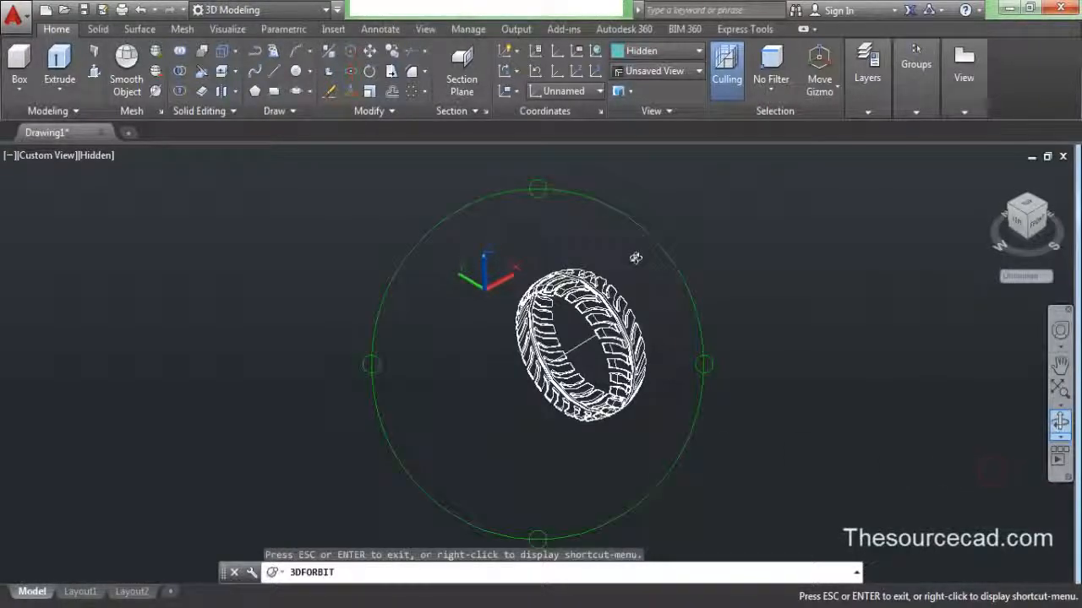
drag(633, 251, 654, 257)
right_click(654, 257)
click(664, 268)
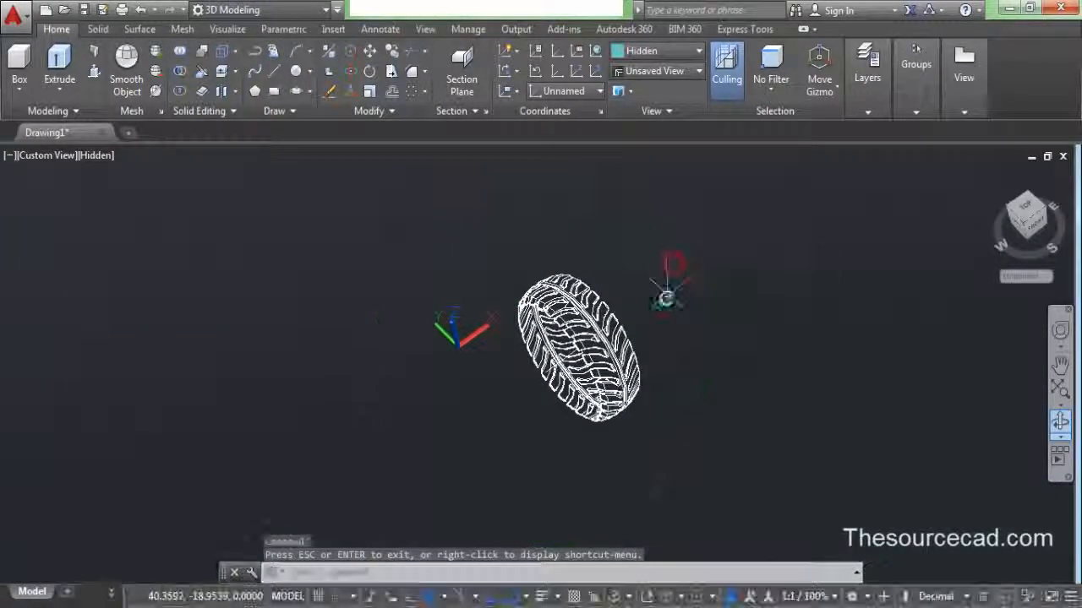
- Move the selected tyre onto Layer2
click(589, 340)
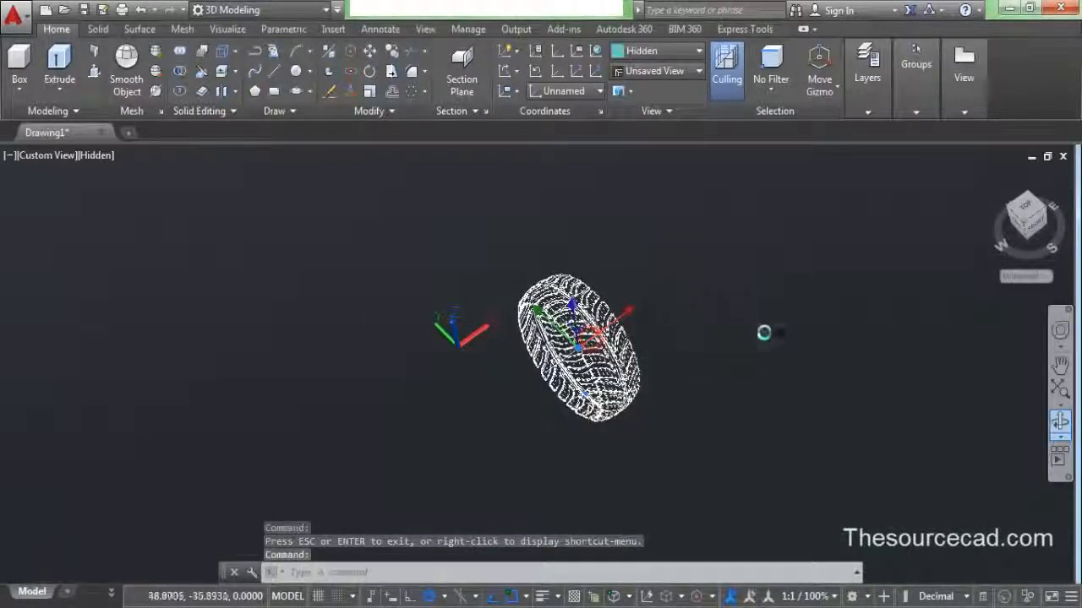
click(869, 84)
click(916, 81)
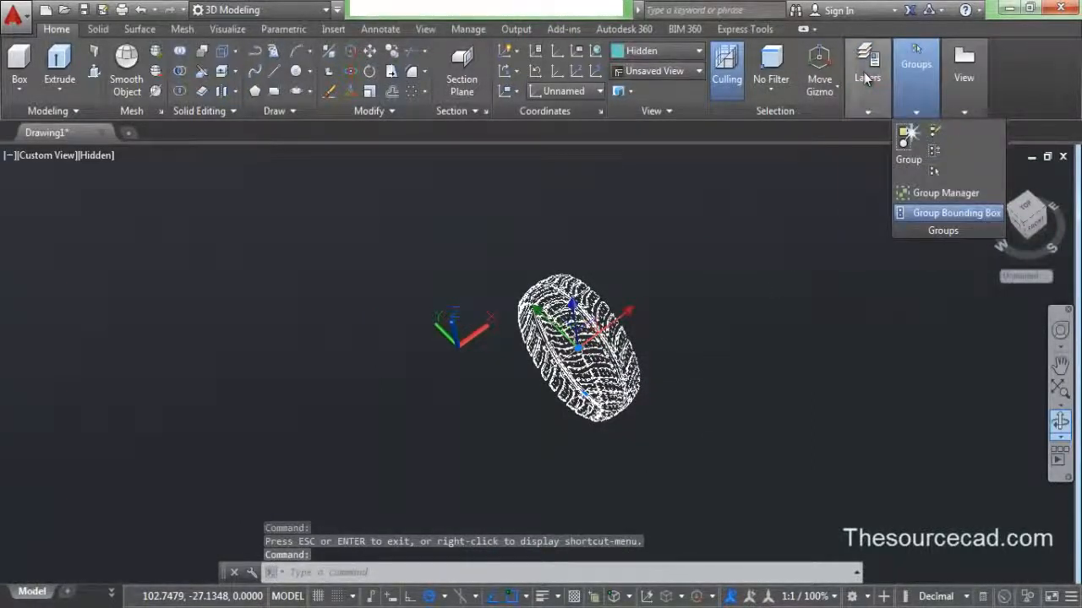
click(868, 91)
click(954, 133)
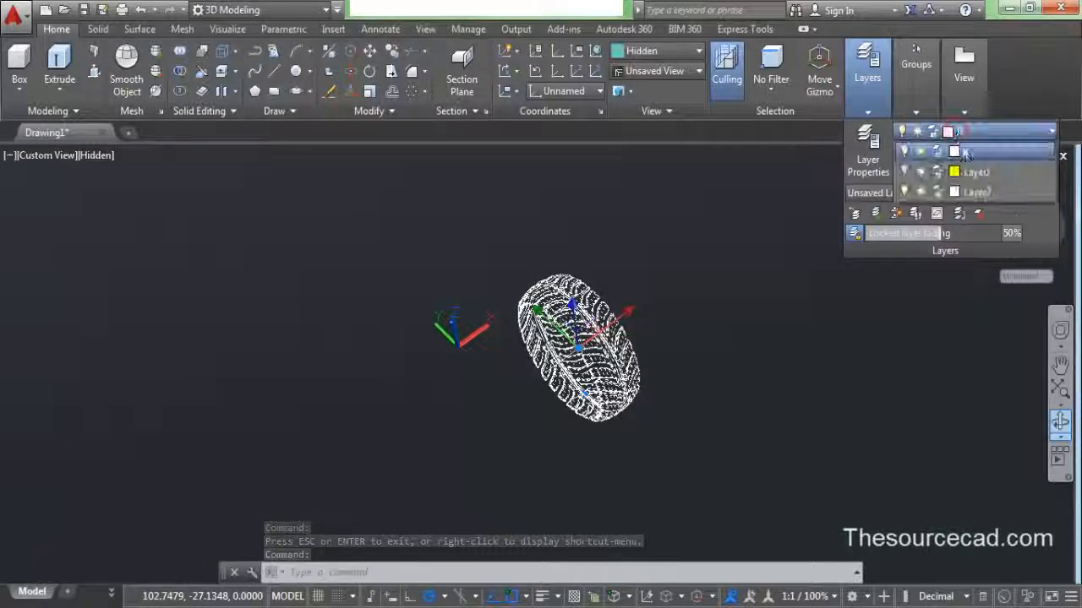
click(1002, 194)
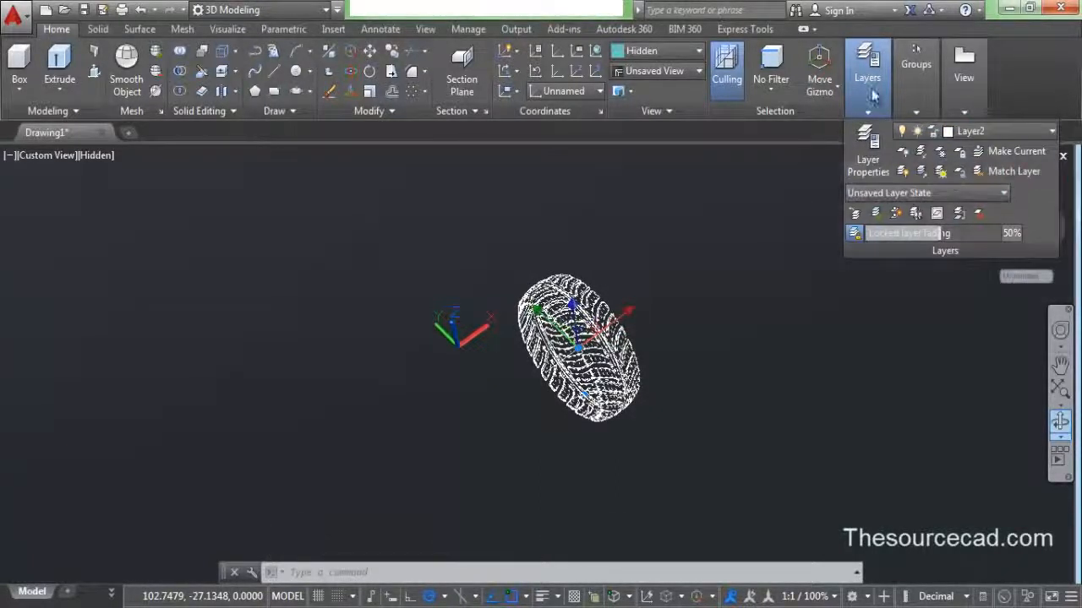
- Deselect all, turn Layer2 off and turn Layer1 on
right_click(736, 190)
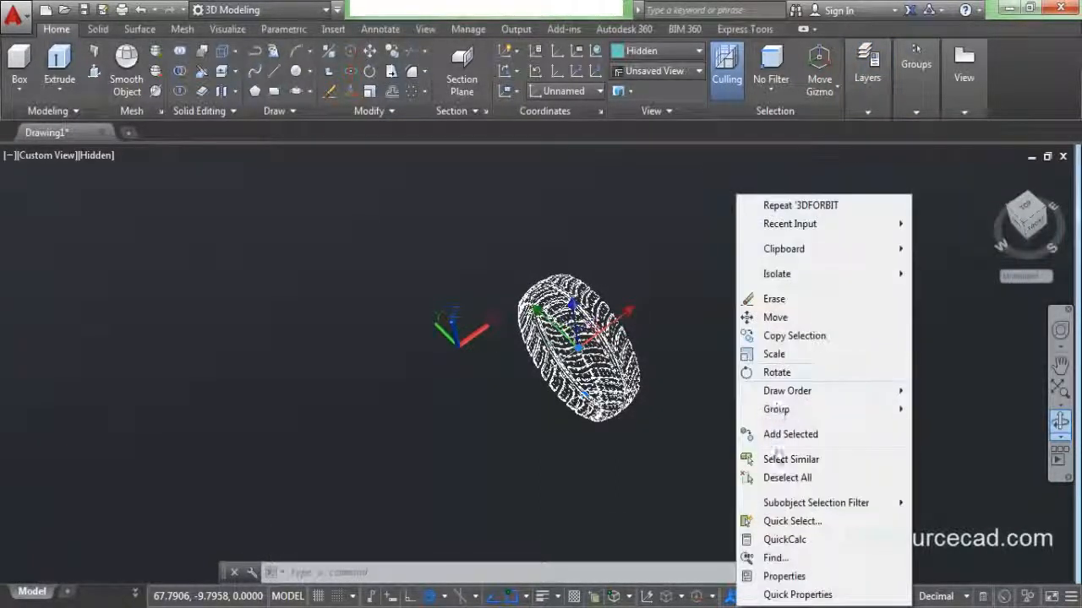
click(776, 478)
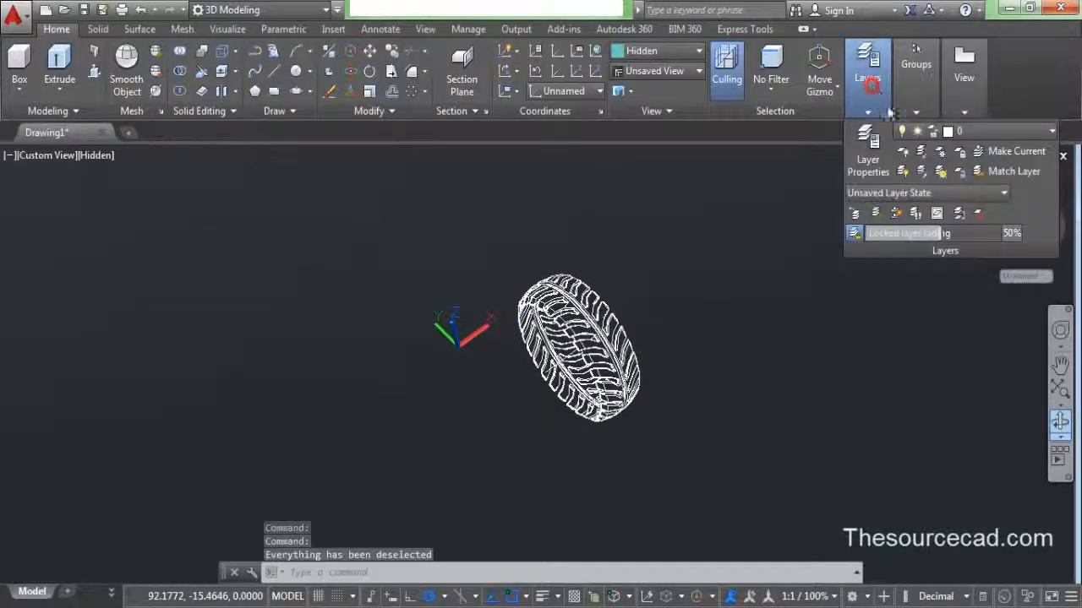
mouse_move(888, 108)
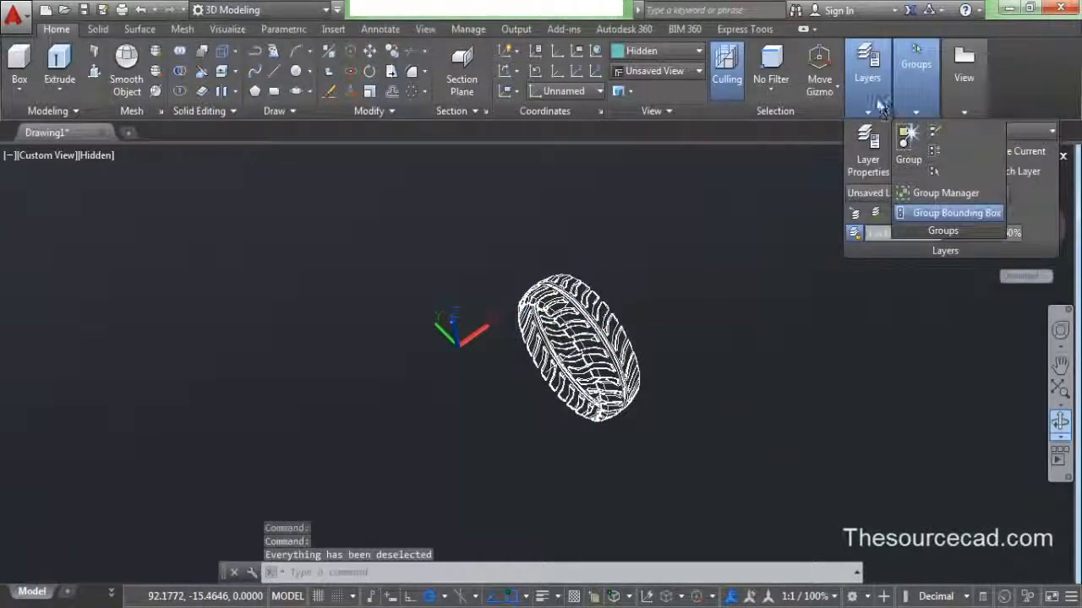
click(874, 101)
click(977, 133)
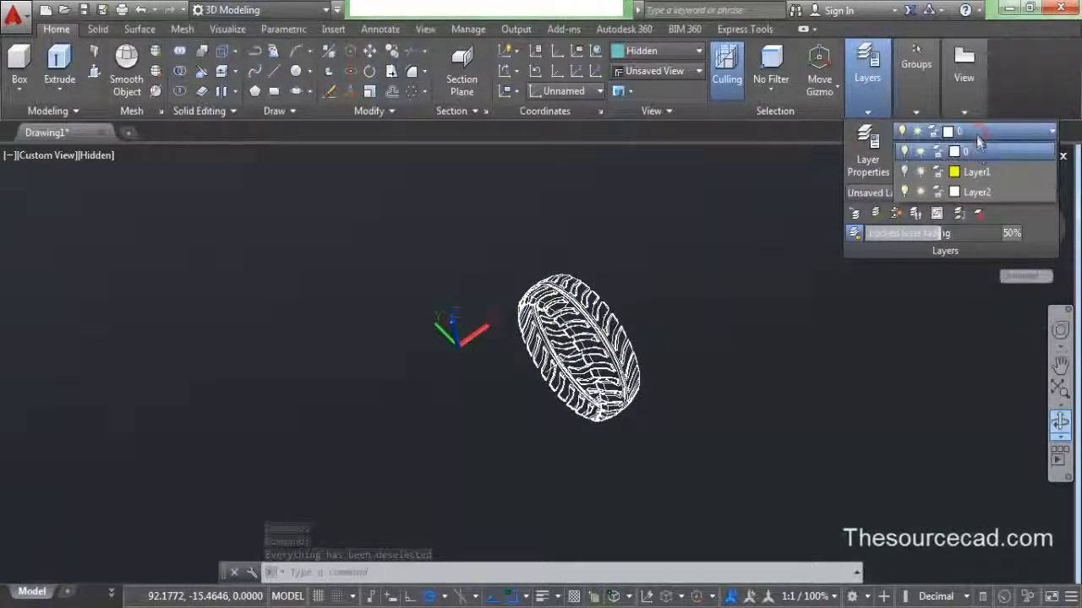
click(902, 192)
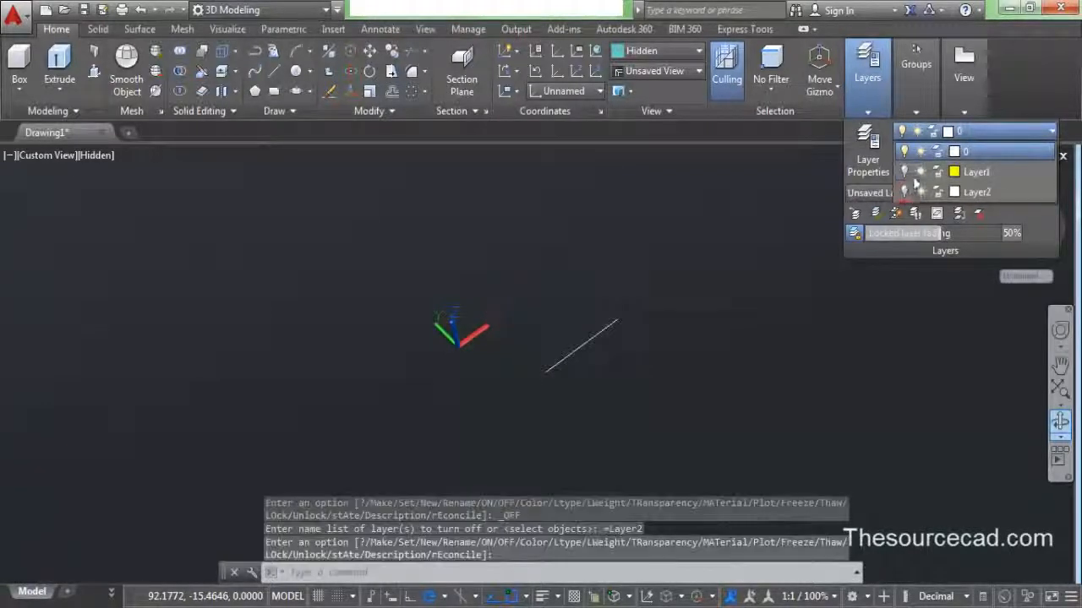
click(904, 173)
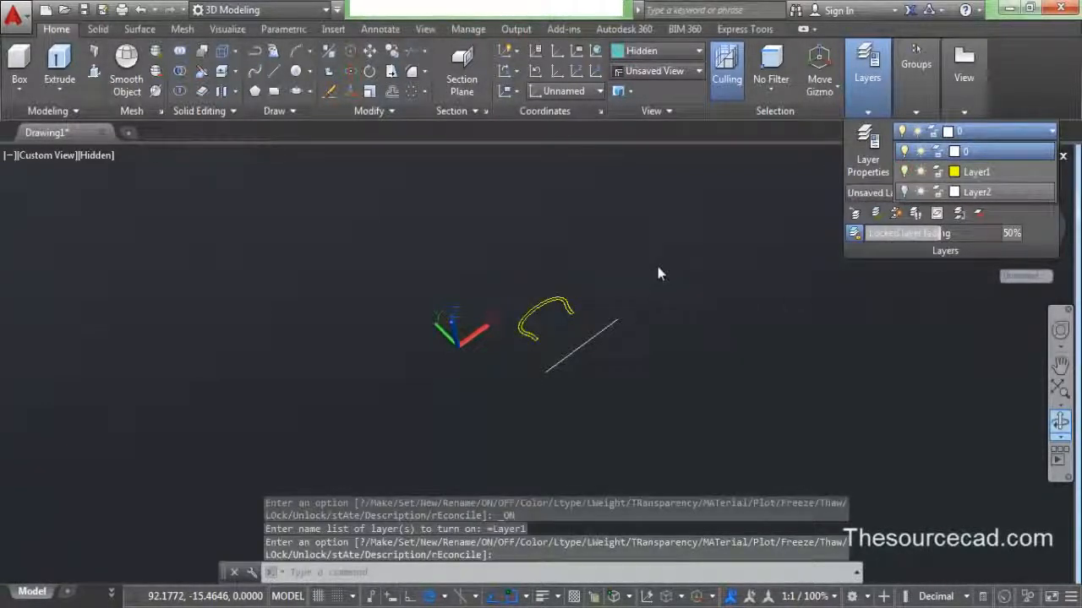
click(713, 239)
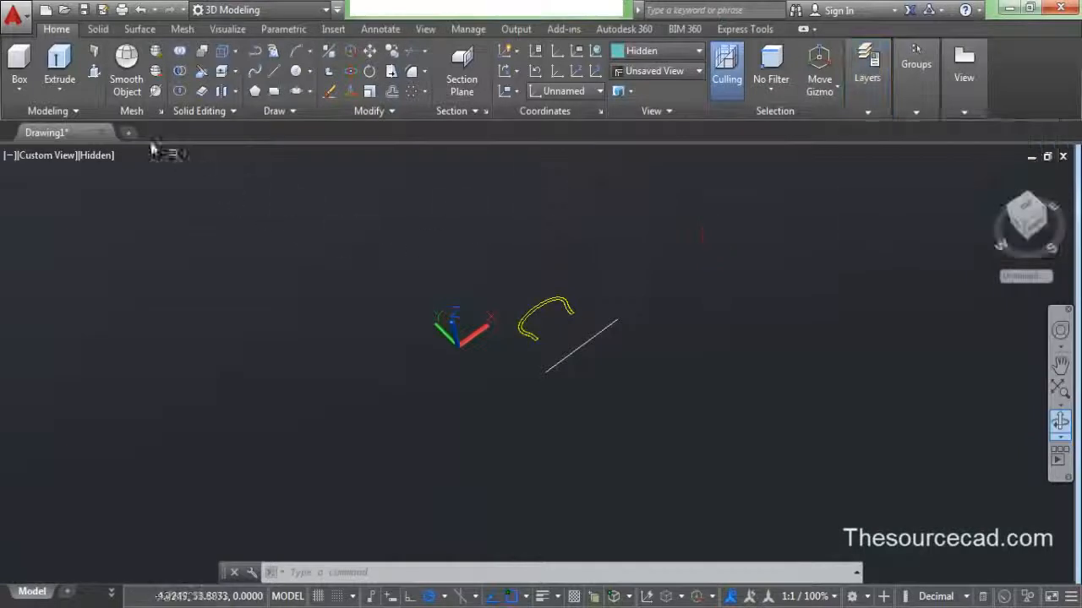
- Revolve the yellow profile 360° about the white line's two endpoints
click(391, 110)
click(58, 80)
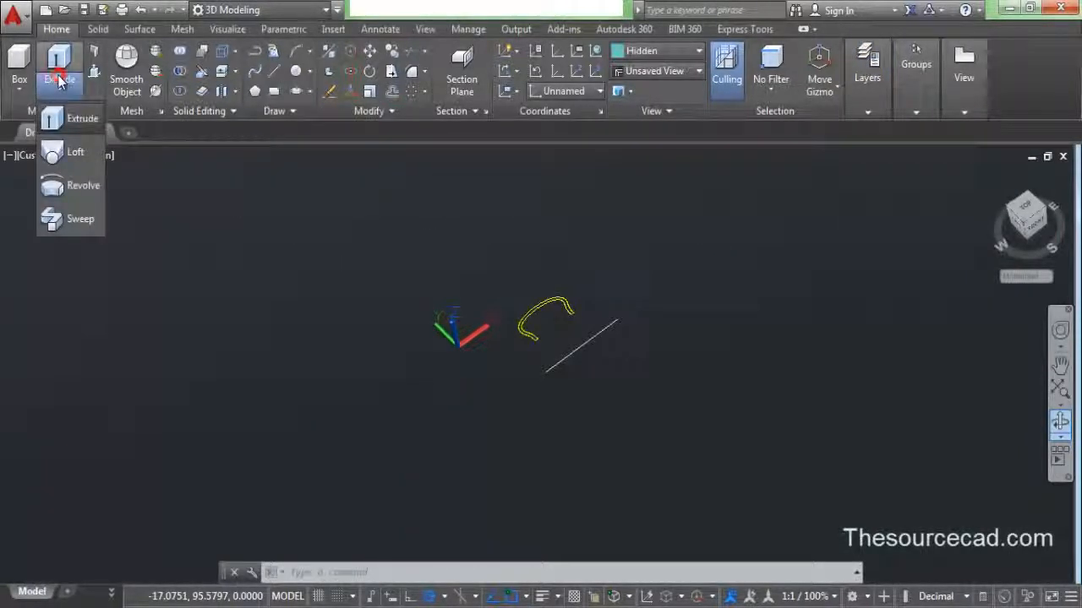
click(73, 181)
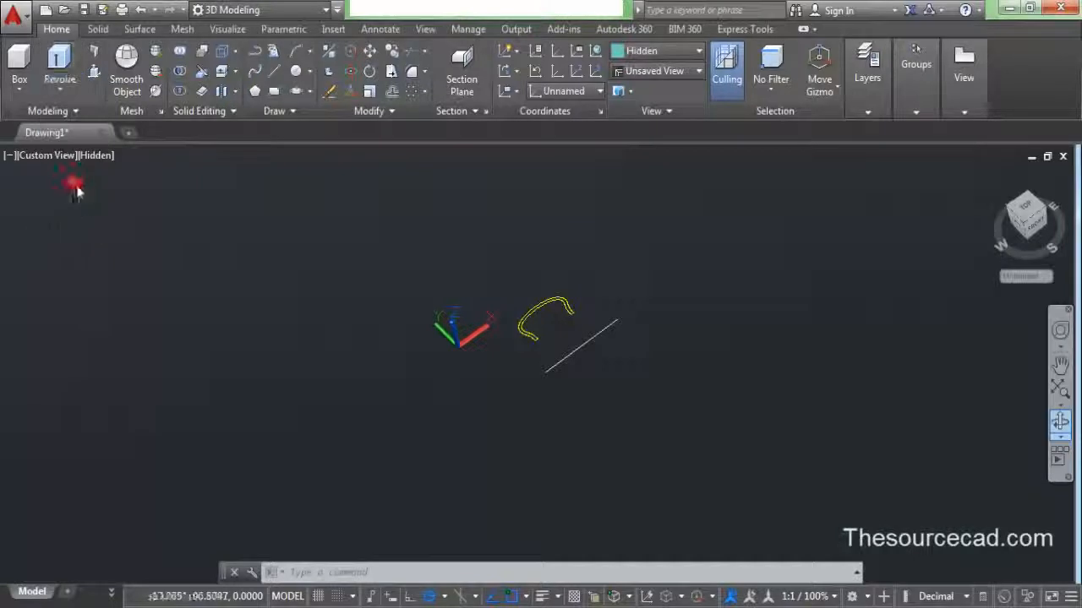
click(568, 328)
click(467, 293)
right_click(486, 245)
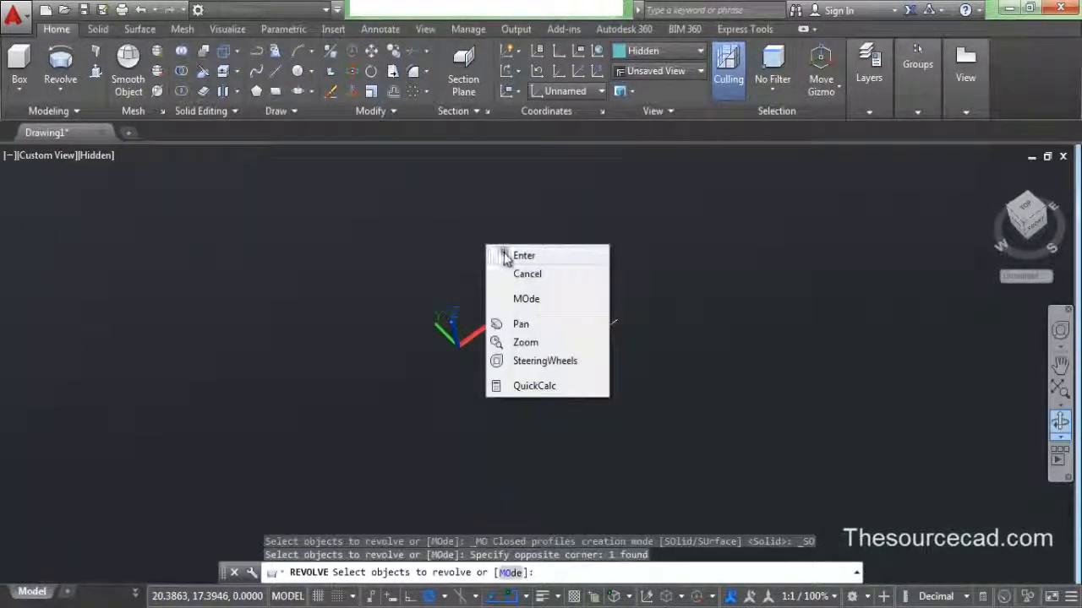
click(516, 256)
click(546, 374)
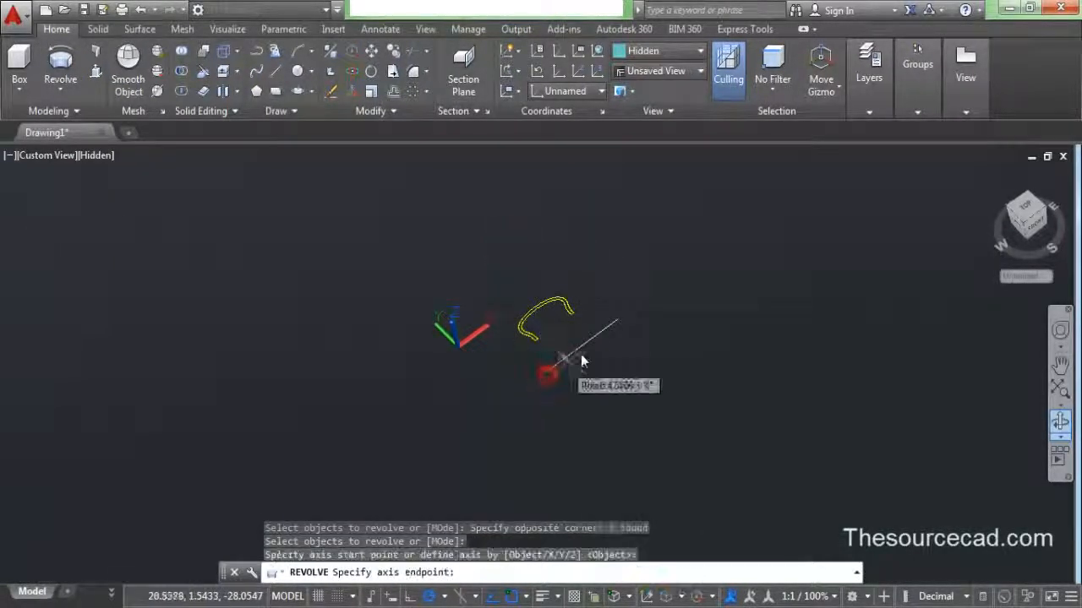
click(618, 323)
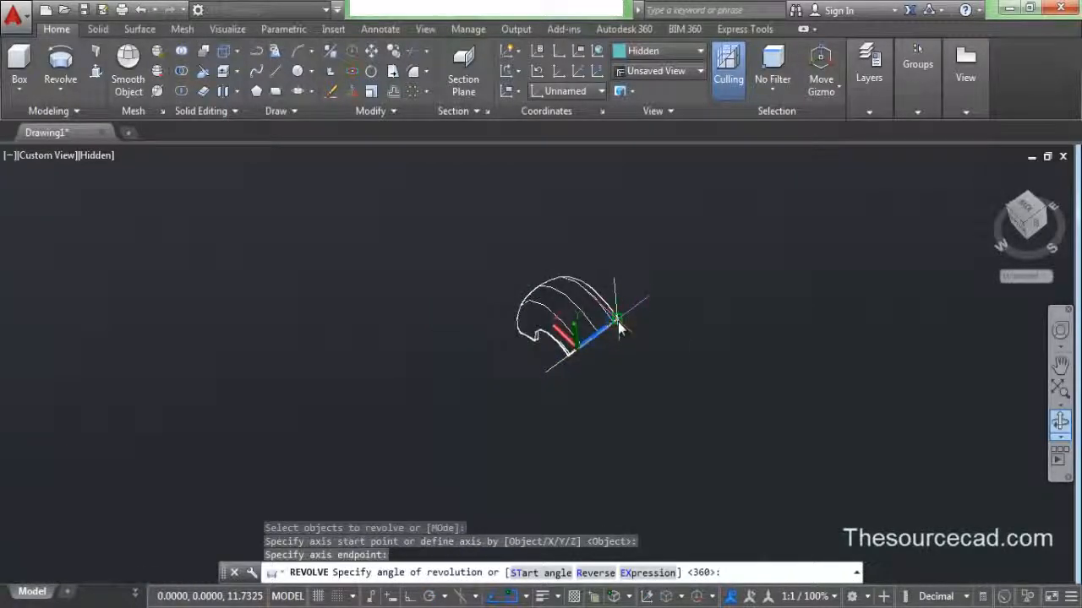
key(Return)
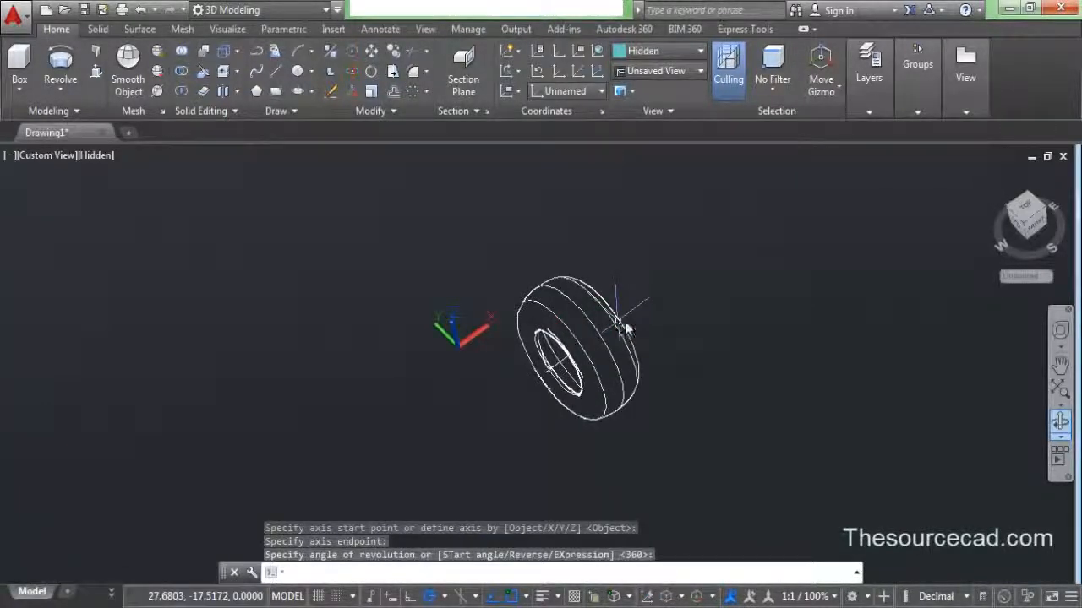
click(1061, 433)
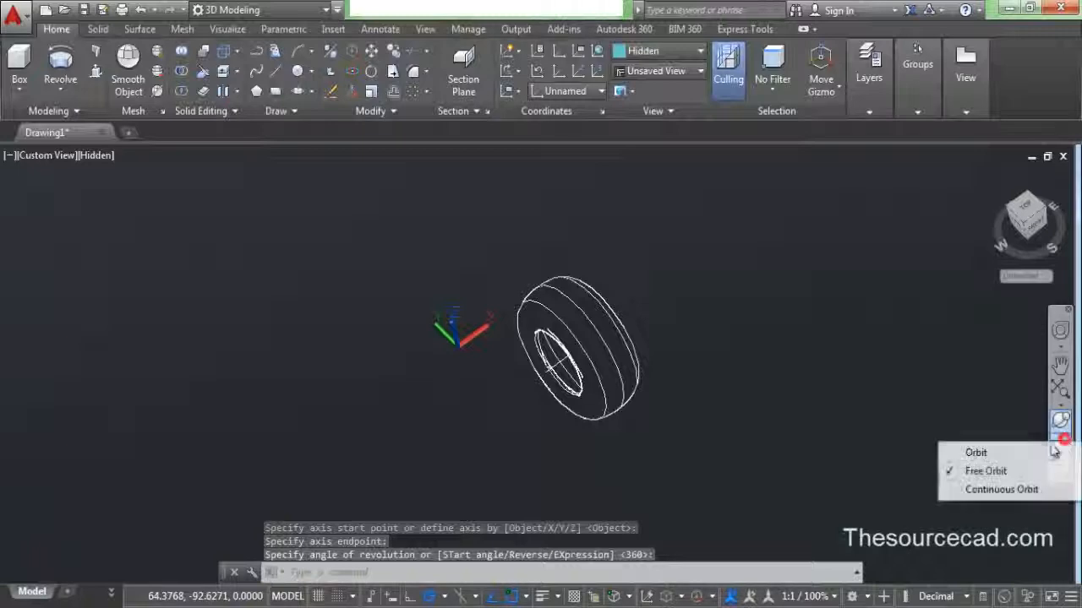
- Free-orbit to a face-on view of the tyre and switch to parallel projection
click(689, 436)
click(805, 431)
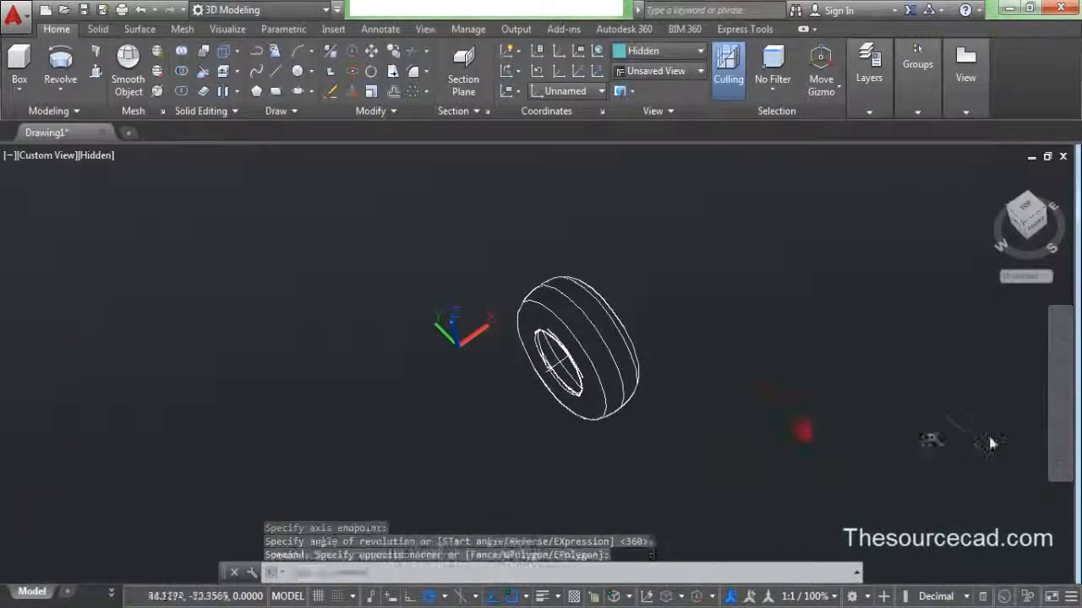
click(1061, 420)
drag(508, 370, 648, 228)
right_click(667, 240)
click(714, 225)
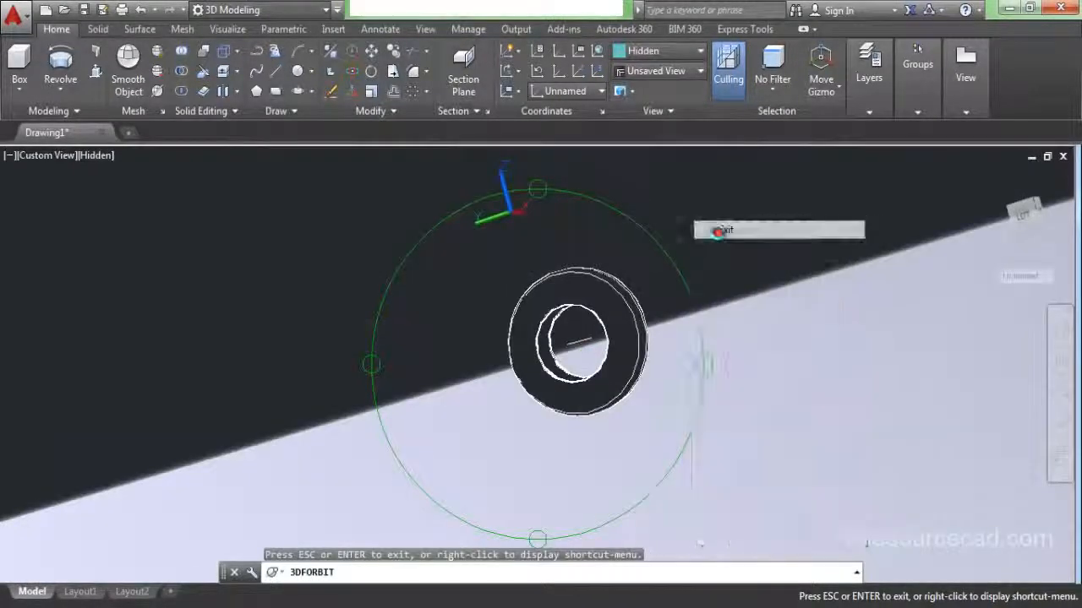
right_click(1019, 210)
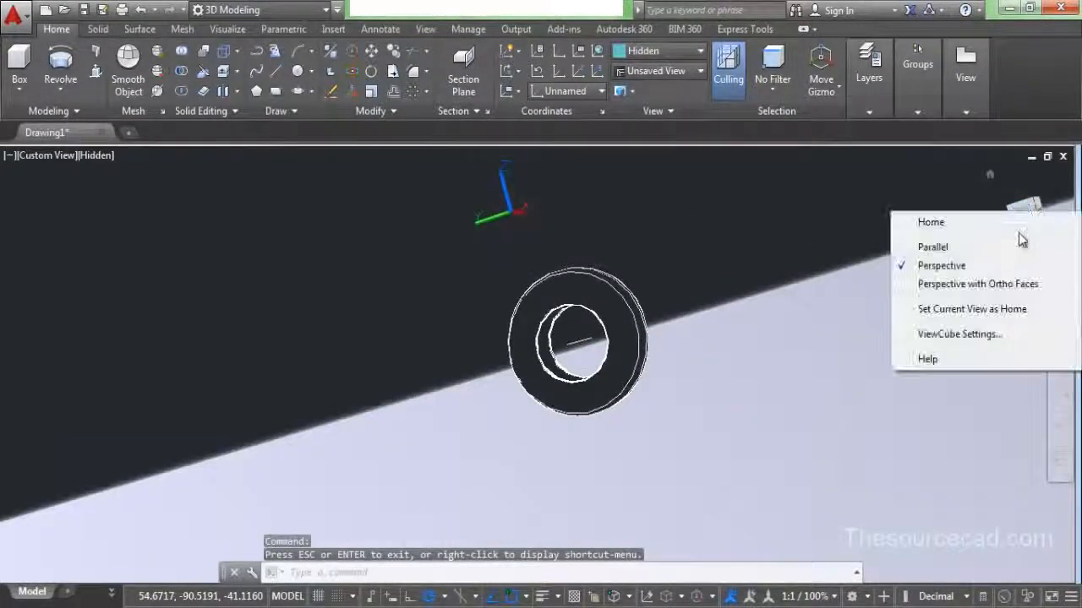
click(970, 247)
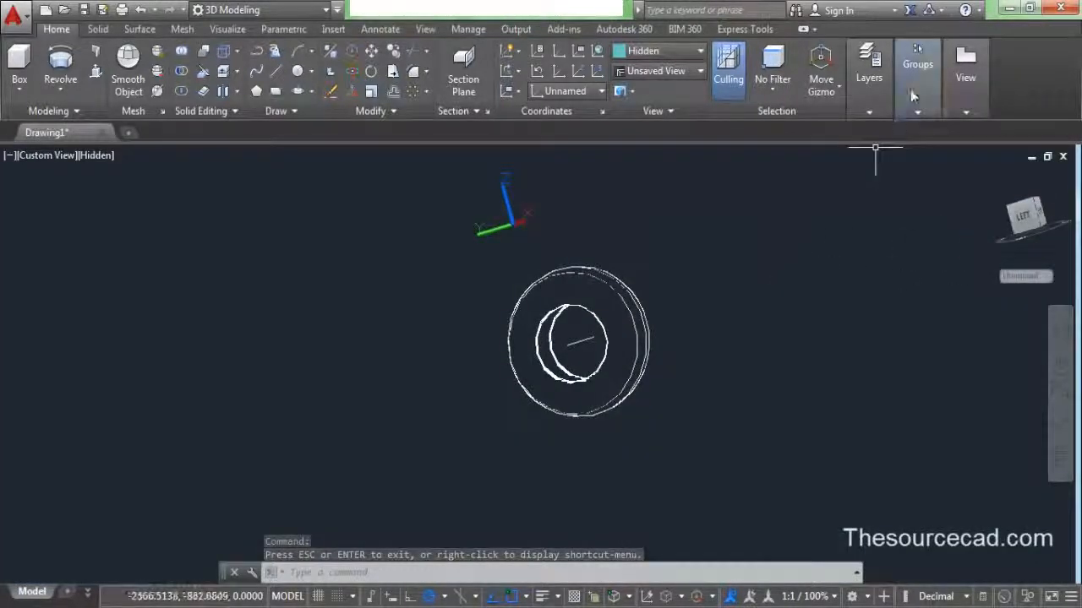
- Turn Layer2 back on so the tread reappears
mouse_move(877, 82)
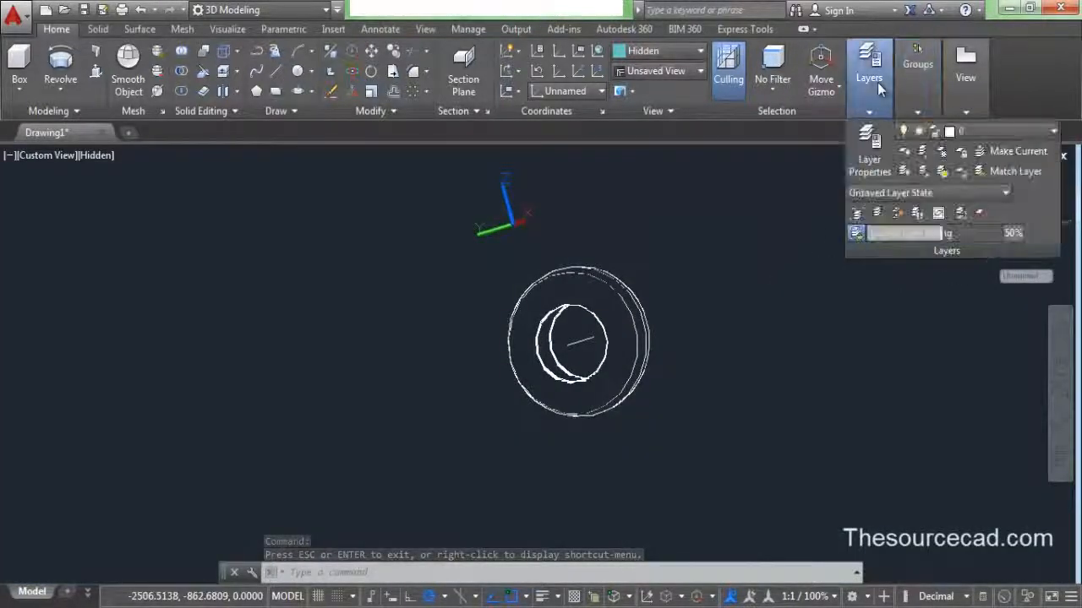
click(964, 132)
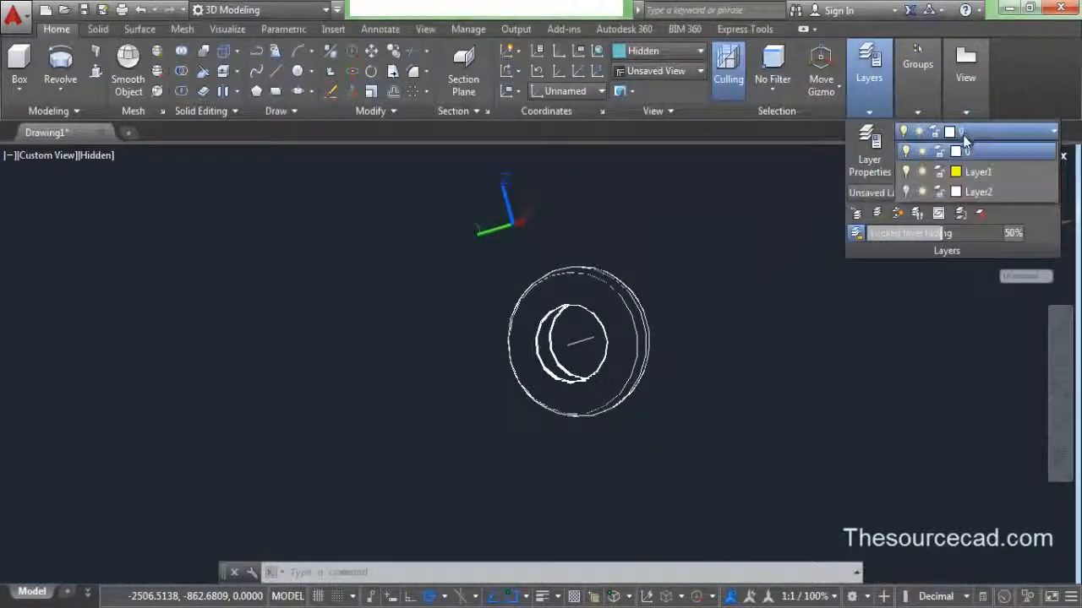
click(906, 193)
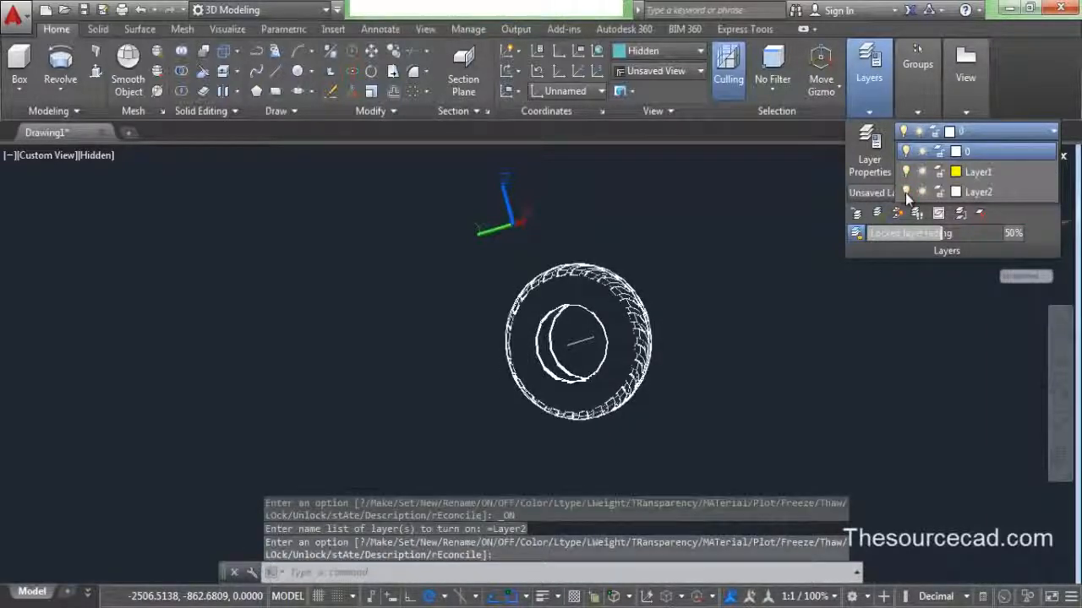
click(955, 193)
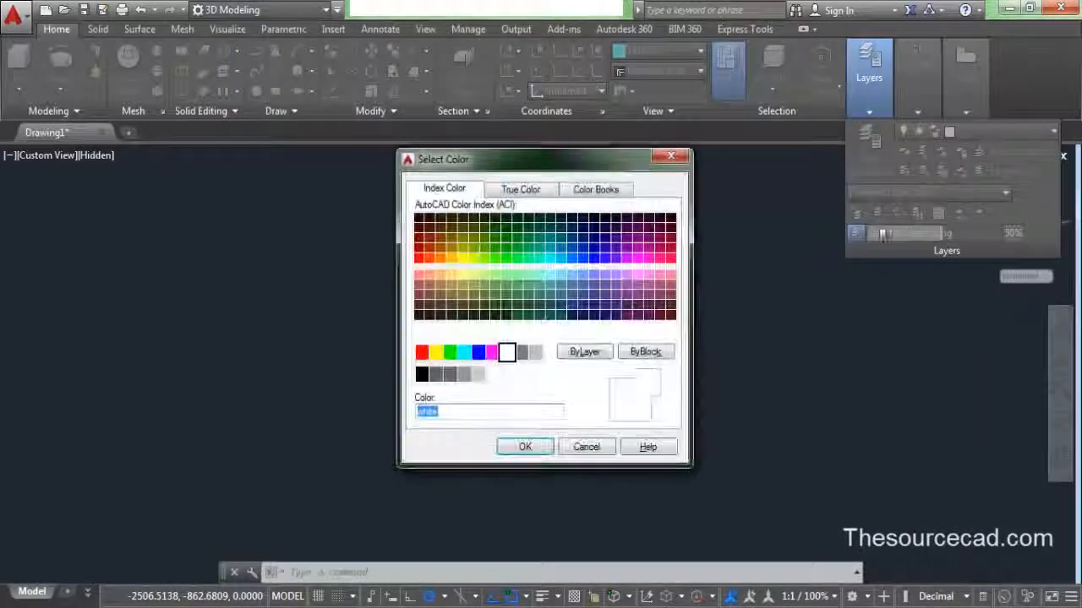
- Choose green (index 3) for Layer2, then orbit and zoom in on the tyre
click(451, 353)
click(515, 448)
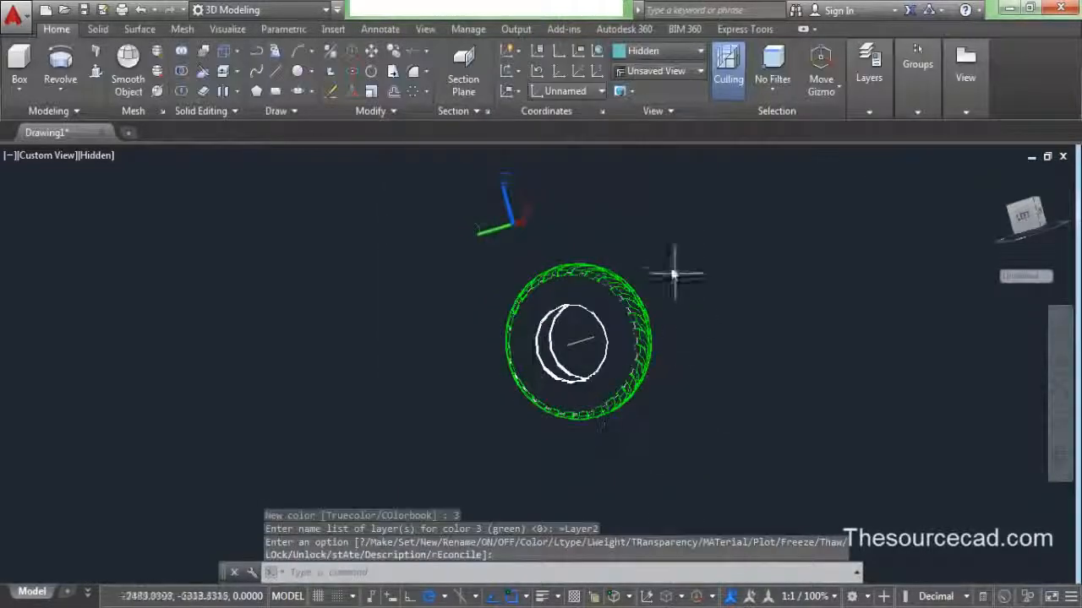
click(1060, 422)
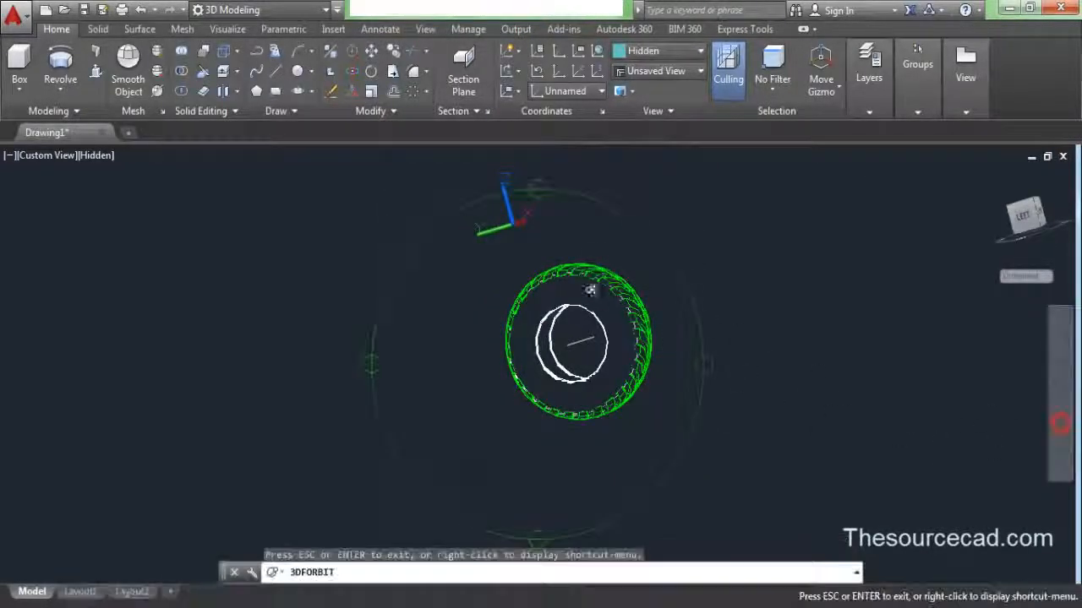
drag(558, 316, 533, 305)
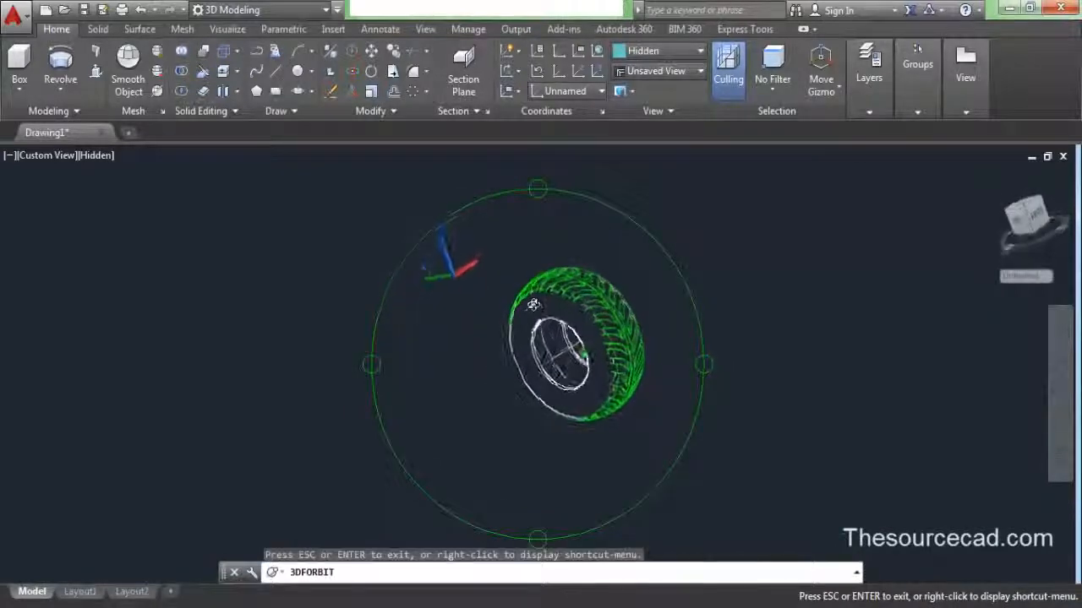
scroll(597, 318, up, 8)
drag(600, 321, 545, 372)
right_click(752, 211)
click(767, 224)
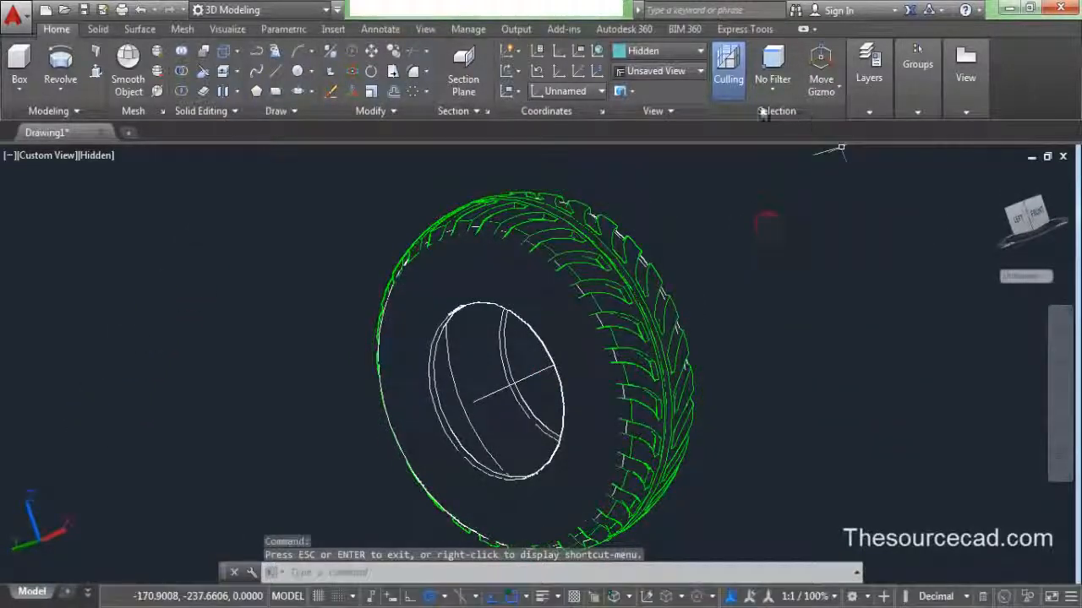
- Switch to the Shaded visual style and reposition the tyre in view
click(666, 54)
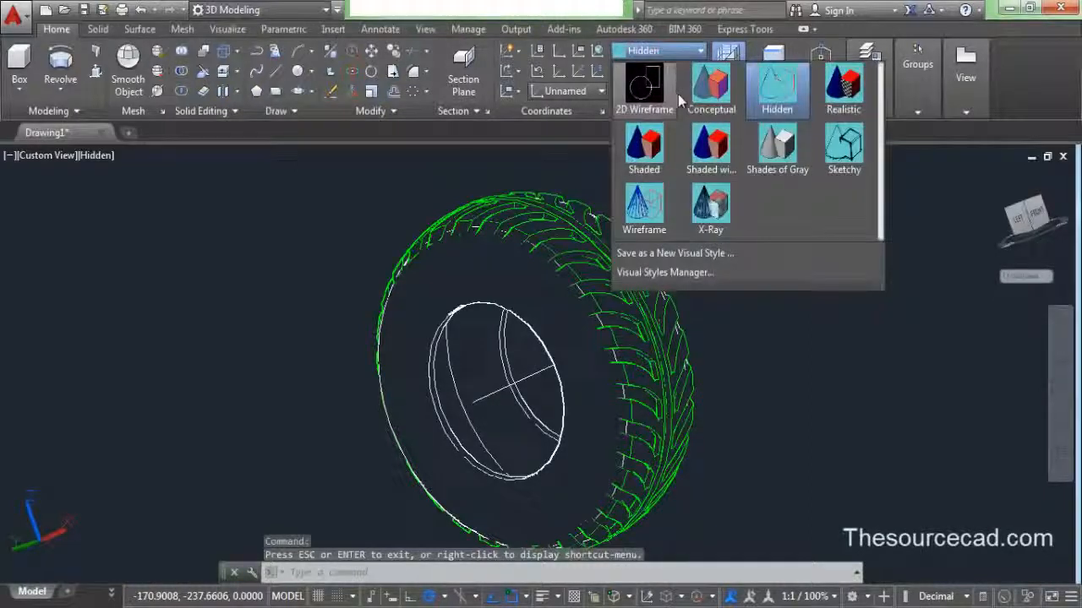
click(648, 150)
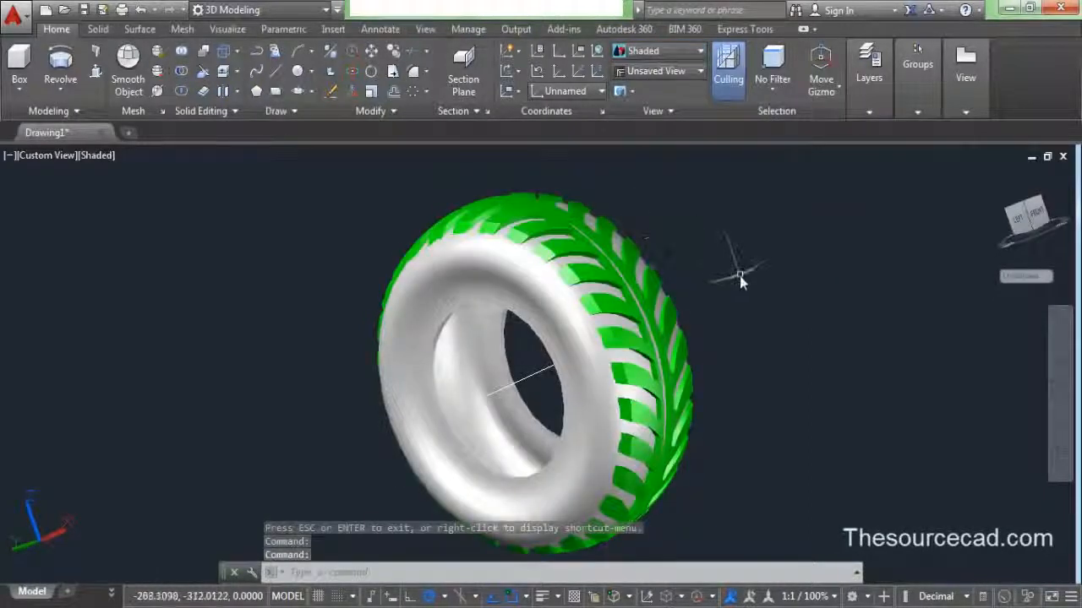
scroll(740, 279, down, 2)
middle_drag(741, 281, 671, 273)
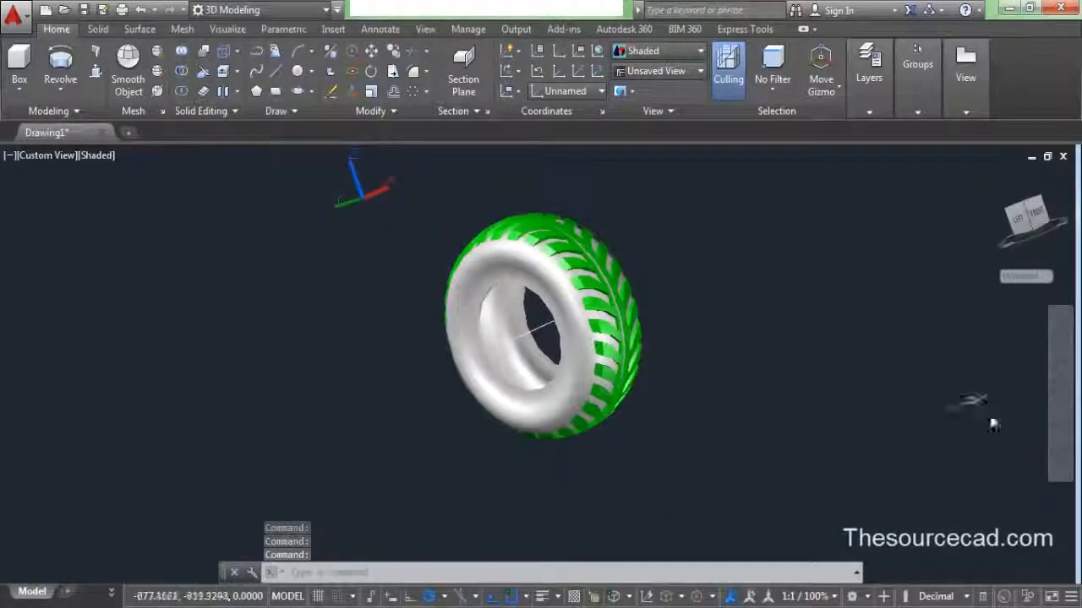
click(1061, 422)
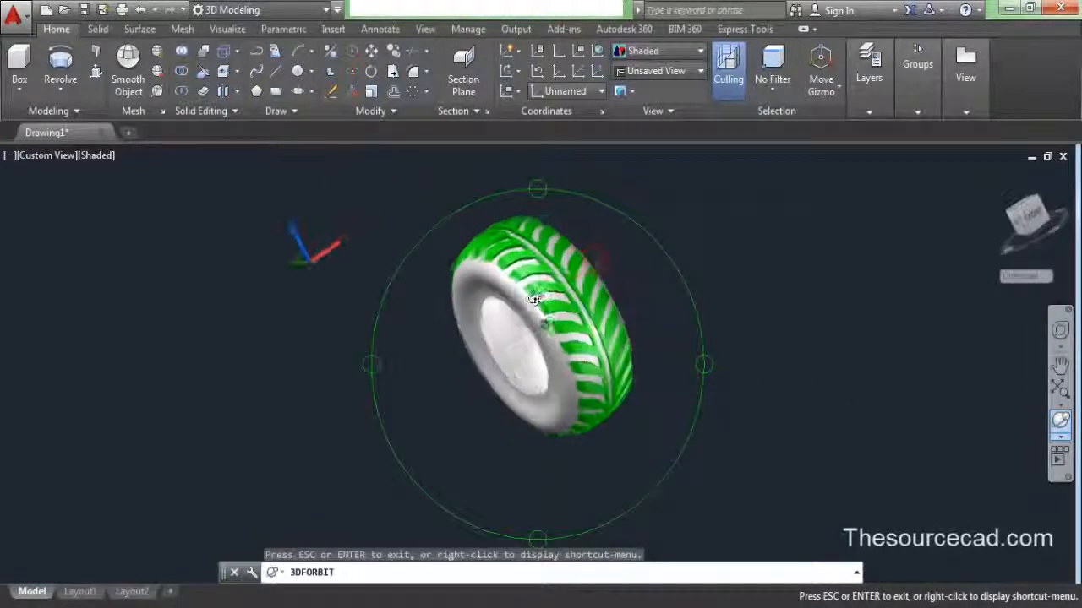